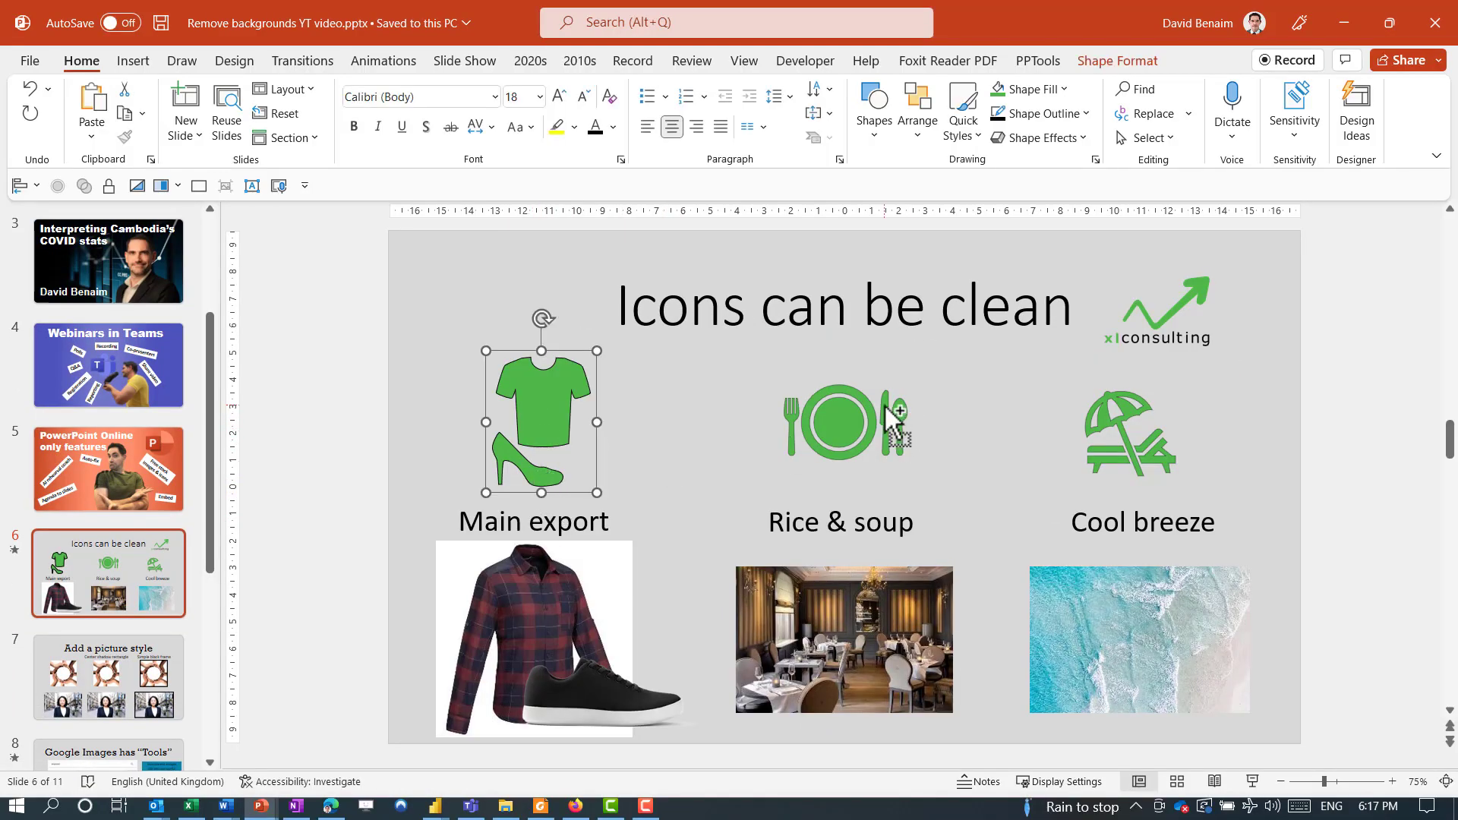
Recolor the clothing, dining and beach icons together with a brown fill sampled from the restaurant photo using the Eyedropper
left_click(900, 434, "ctrl")
left_click(1107, 414, "ctrl")
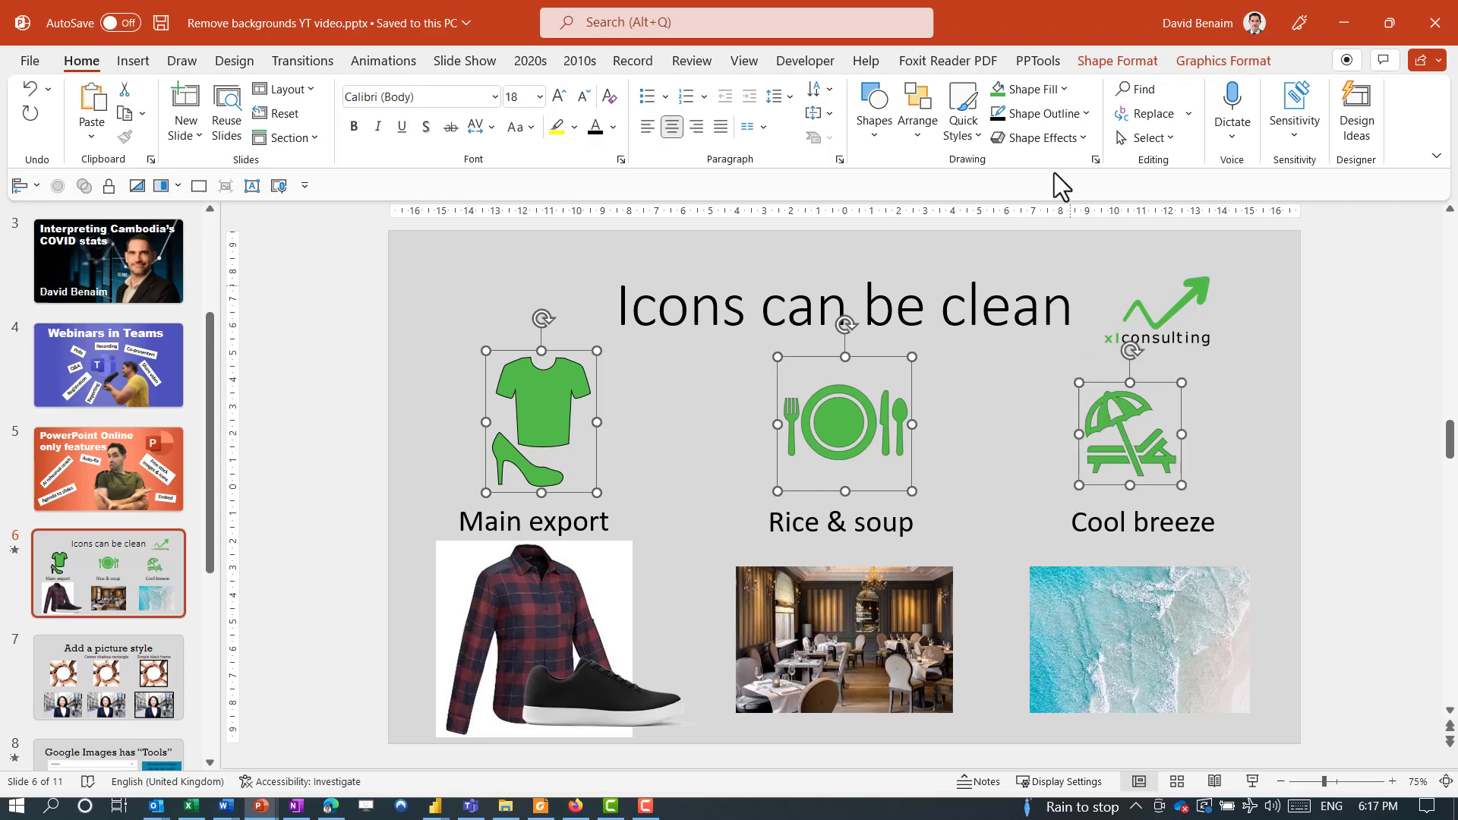
left_click(1064, 90)
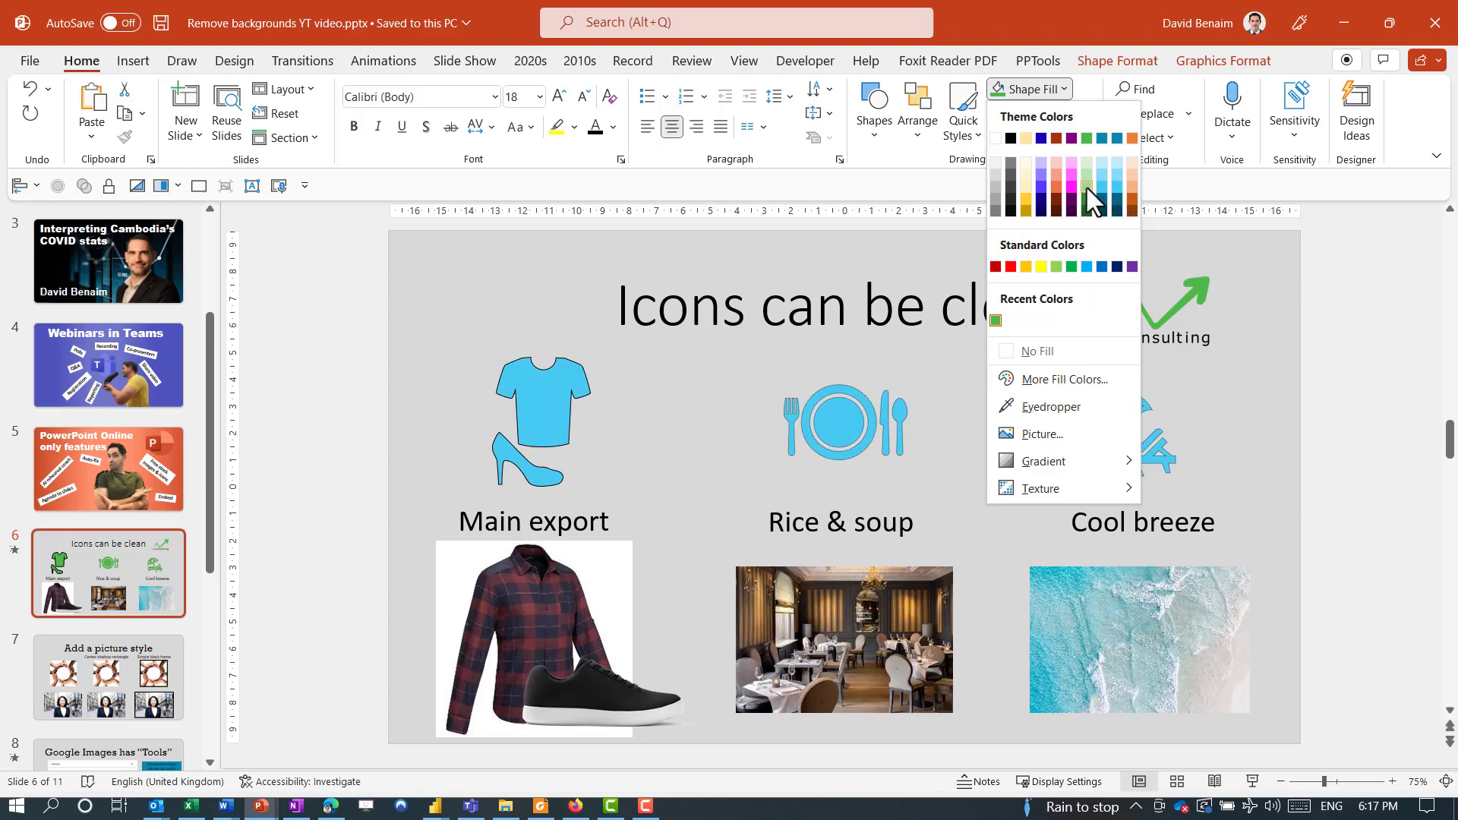
left_click(1052, 407)
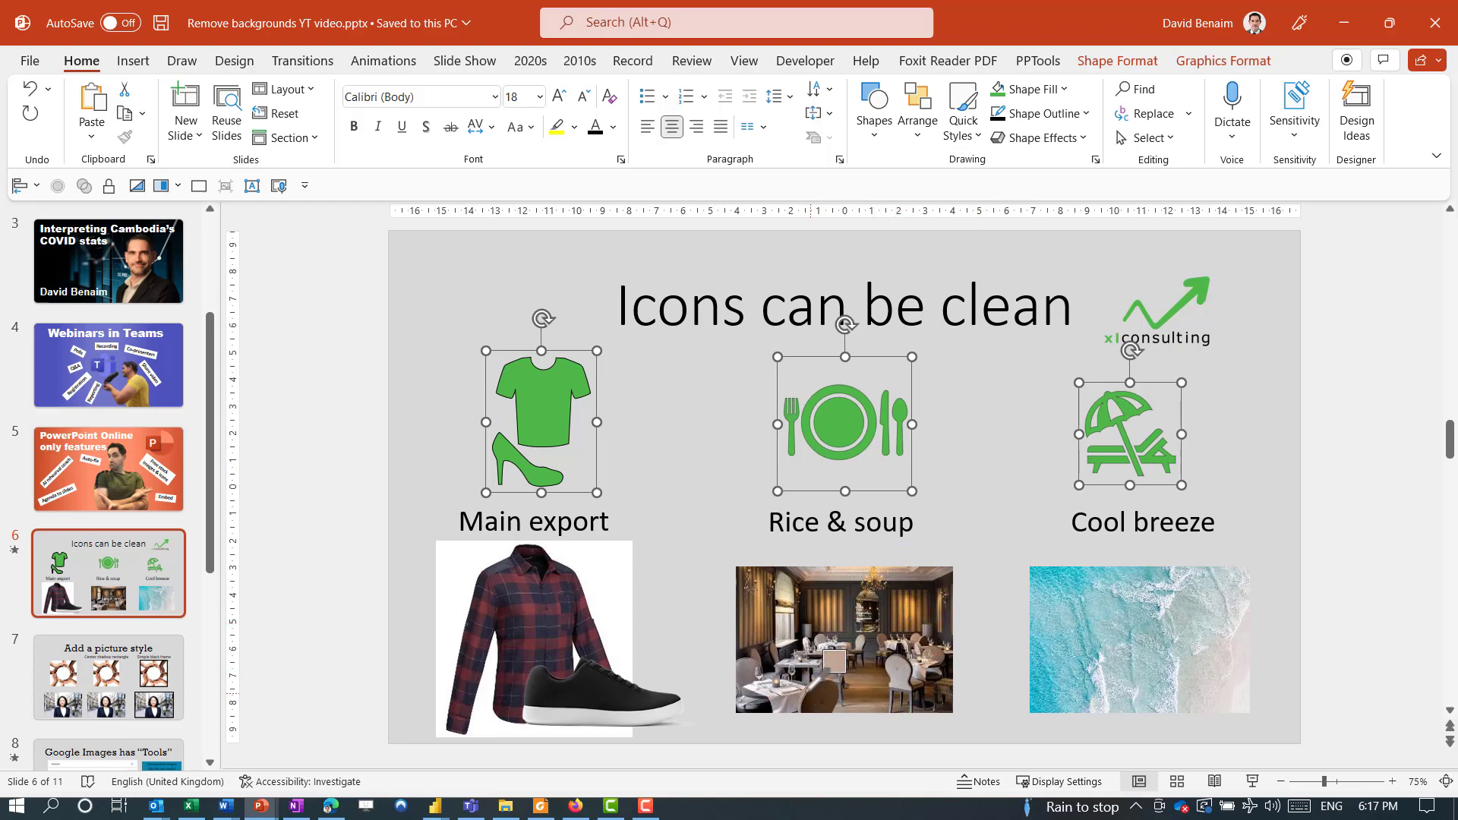
left_click(806, 693)
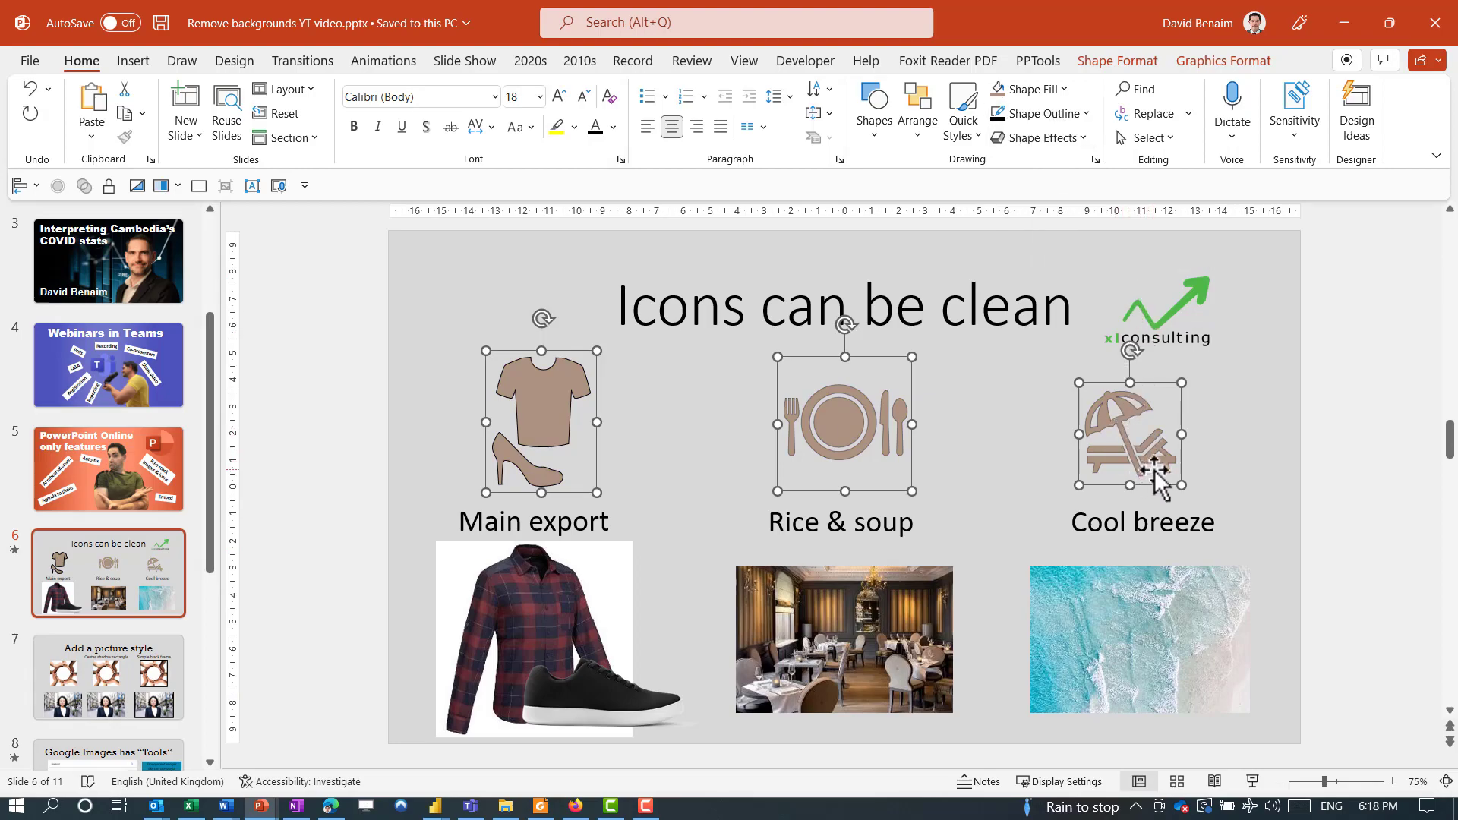
left_click(1291, 566)
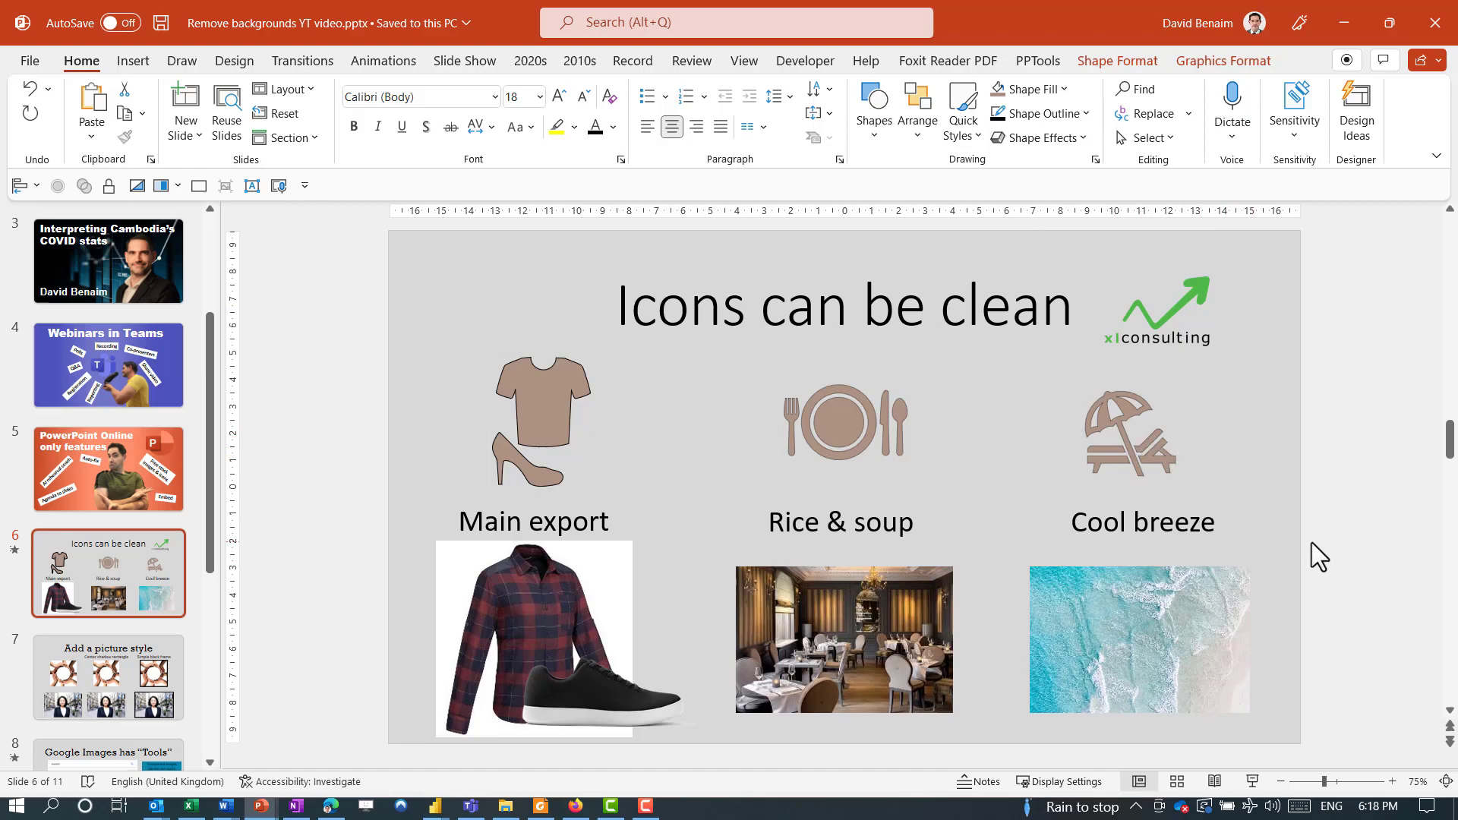
Open the stock content library, browse its icons, and select the green leaves and lake landscape images
left_click(134, 63)
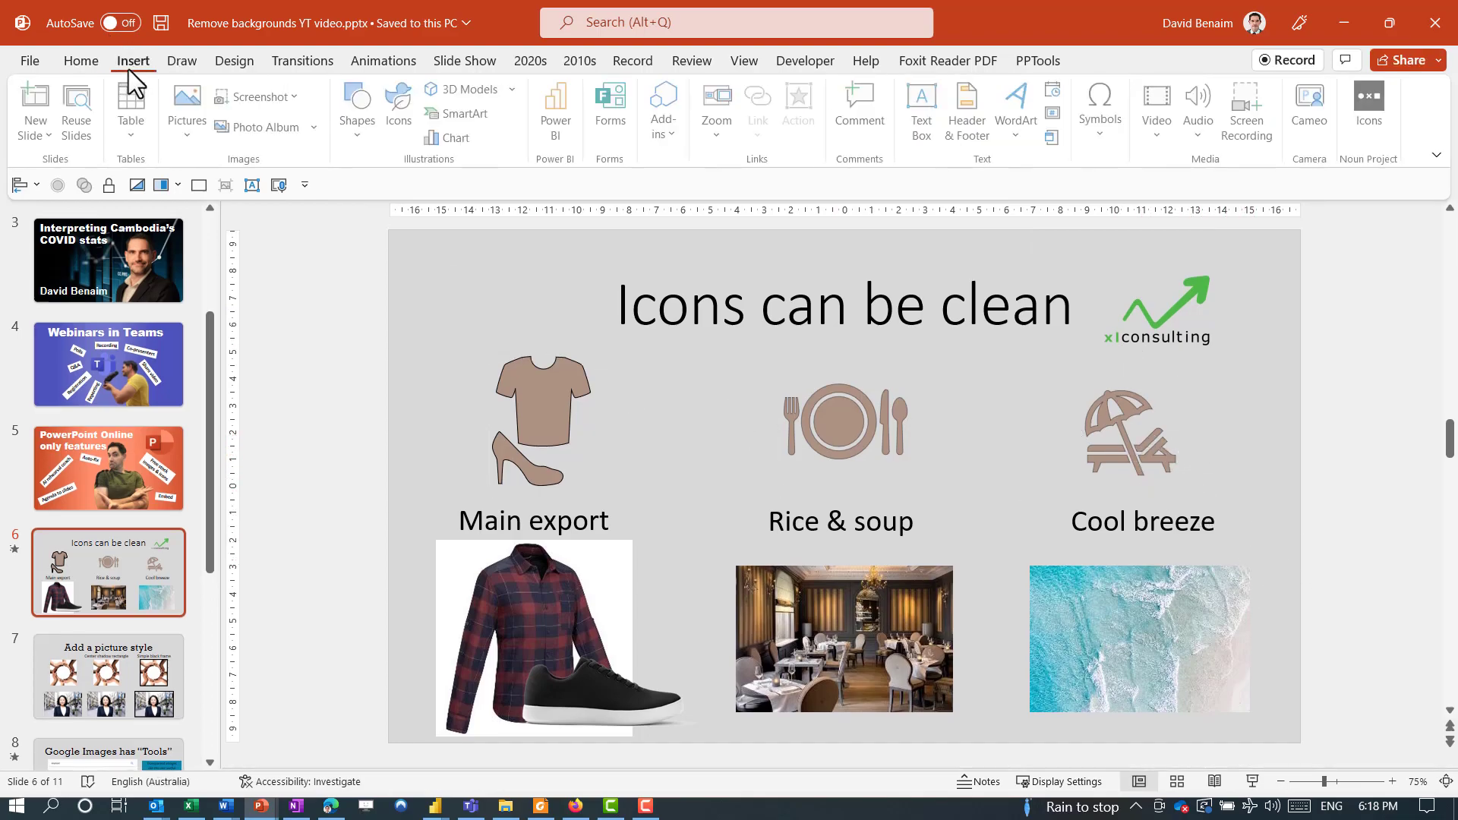
left_click(400, 125)
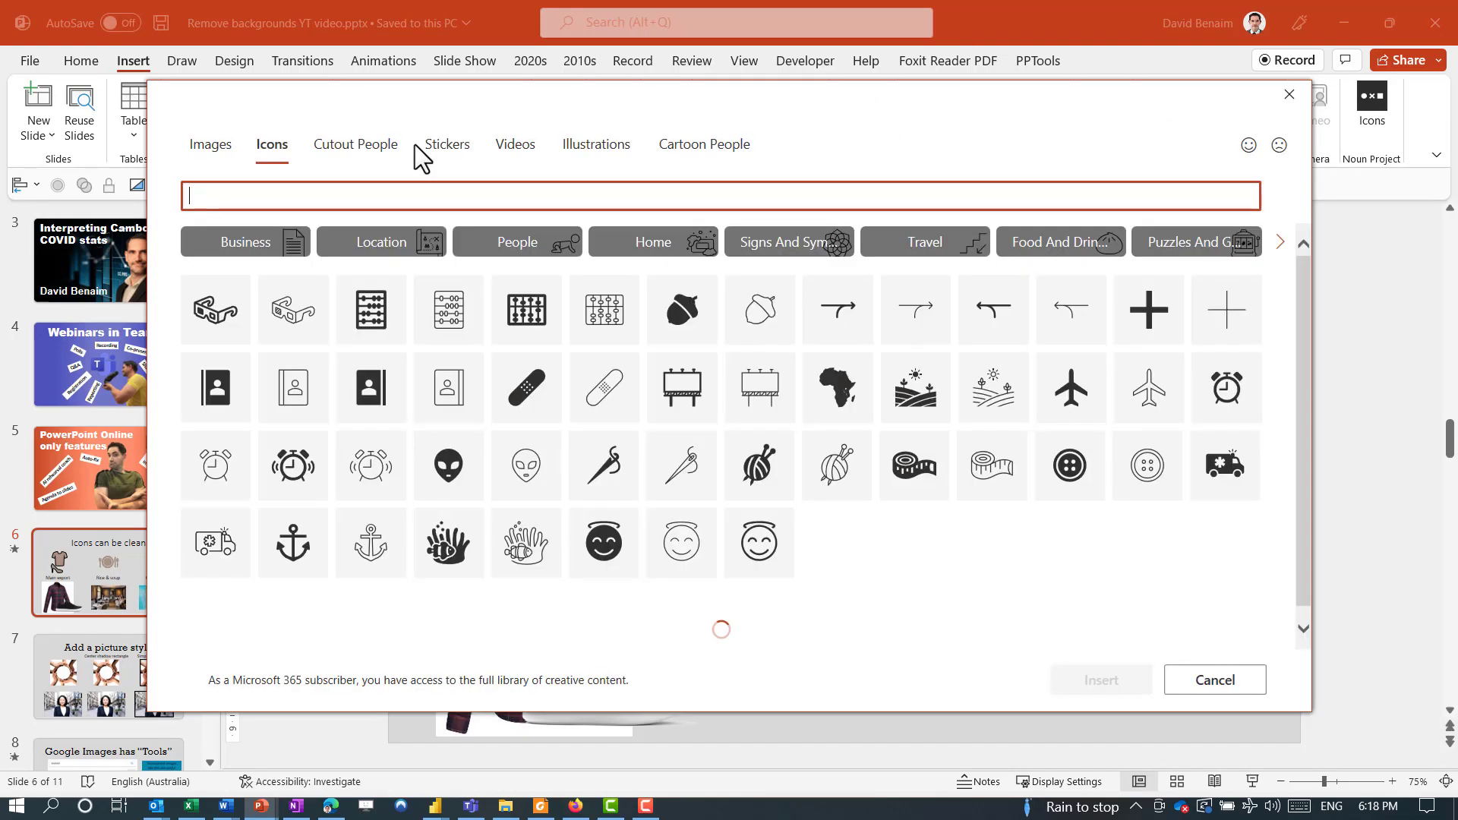
scroll(681, 448, "down", 6)
scroll(681, 448, "down", 8)
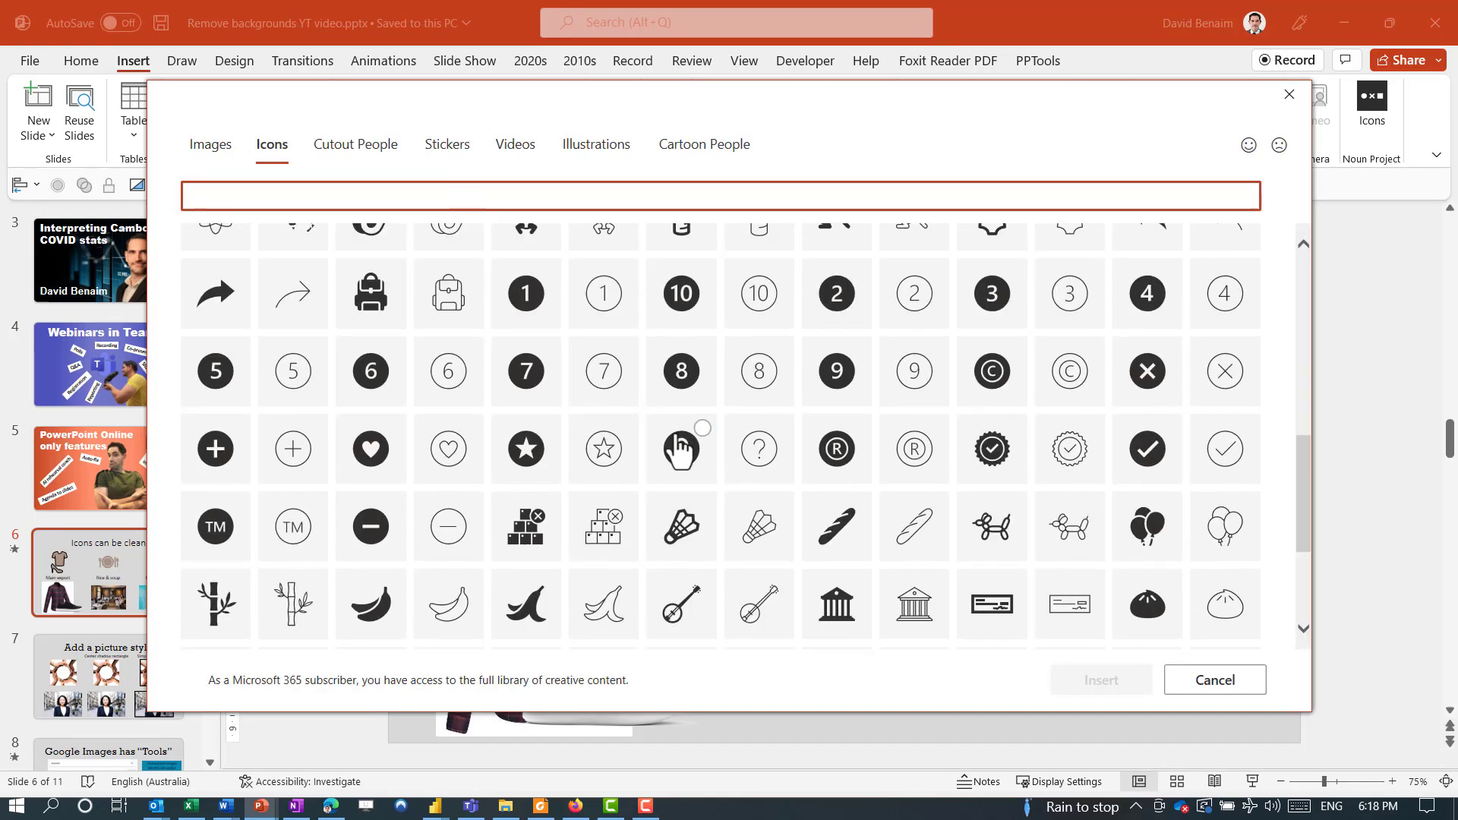
scroll(681, 448, "down", 3)
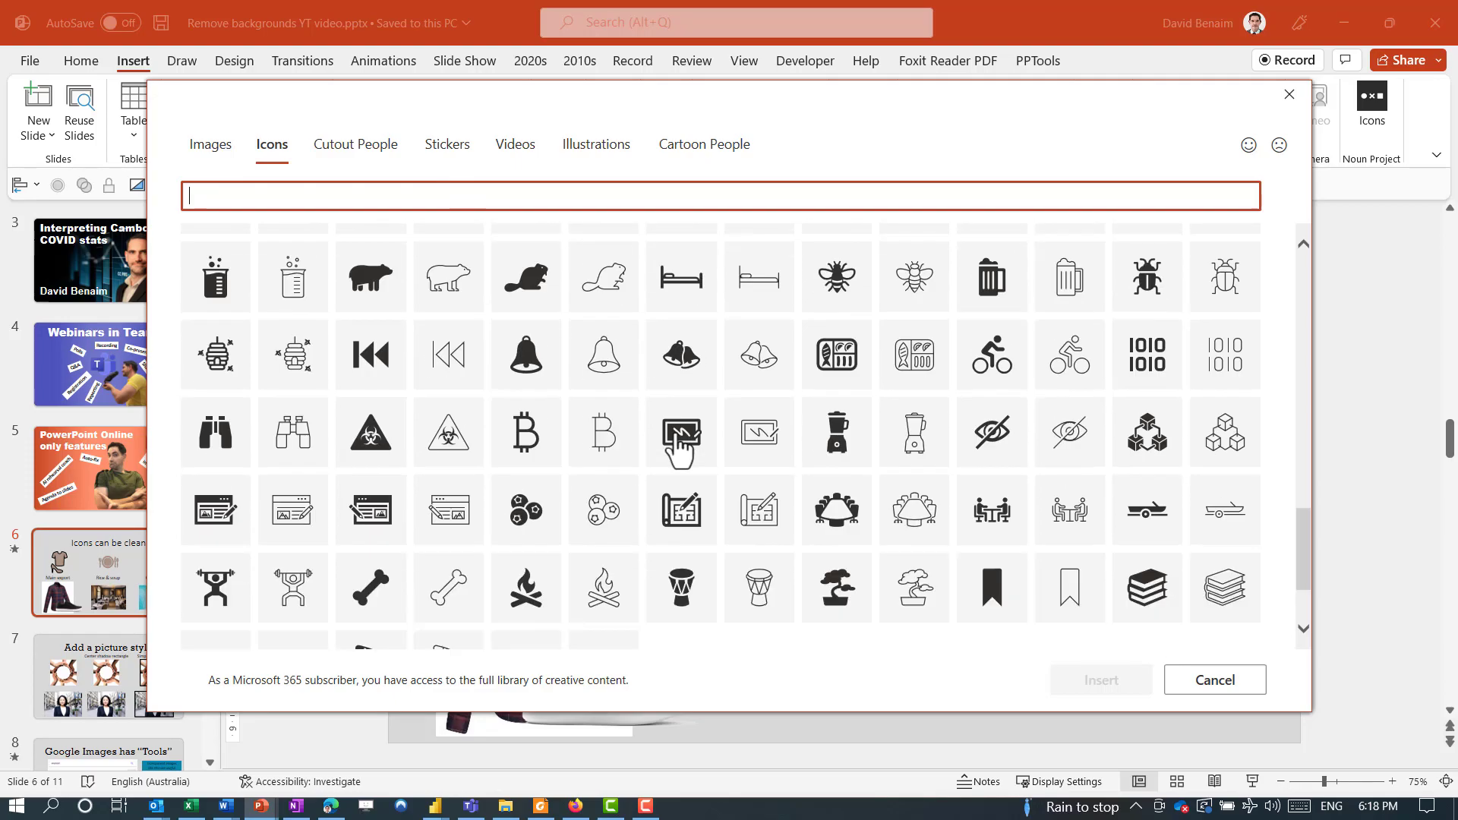
scroll(676, 432, "up", 20)
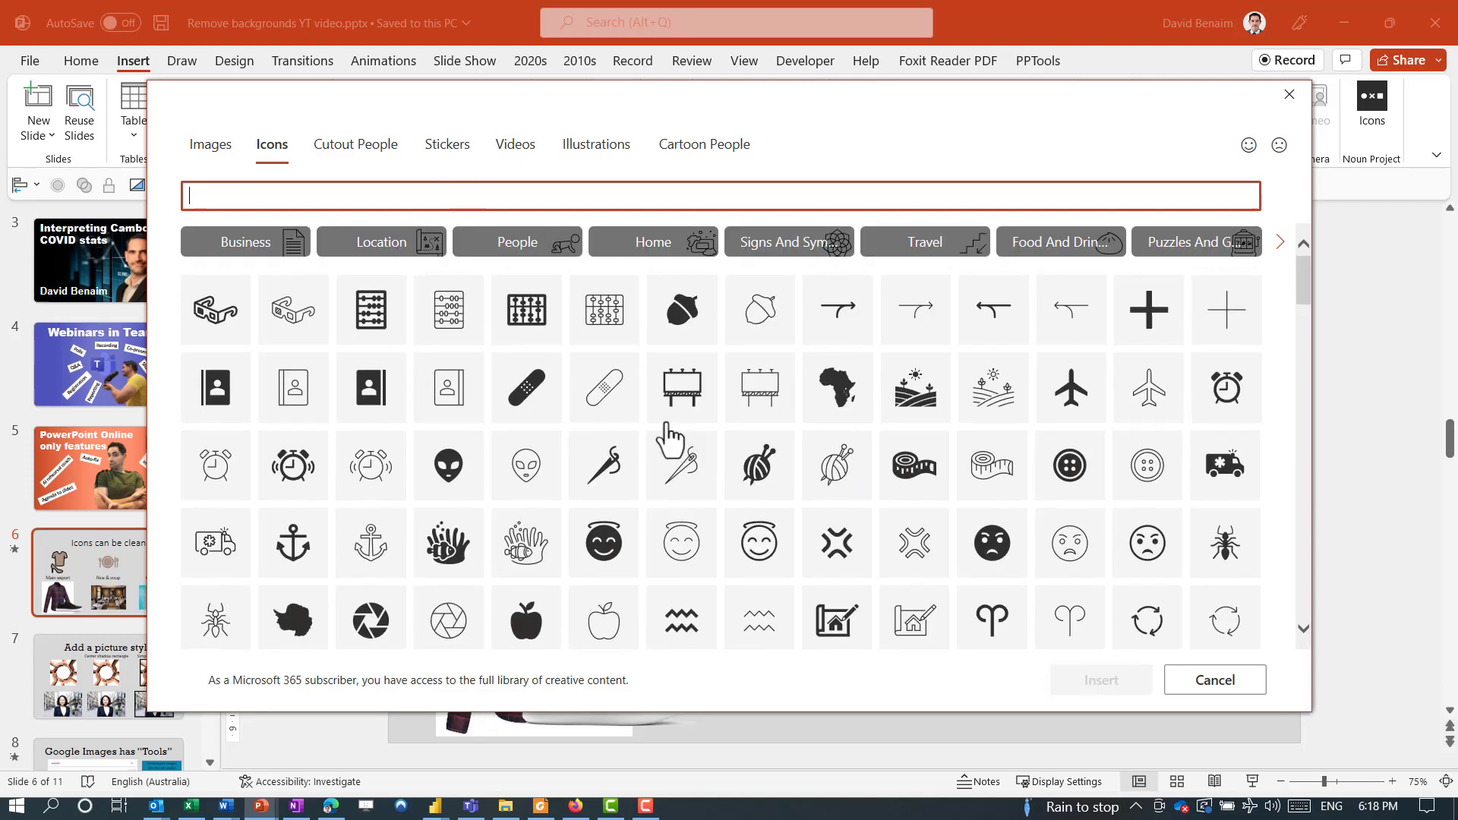
left_click(220, 152)
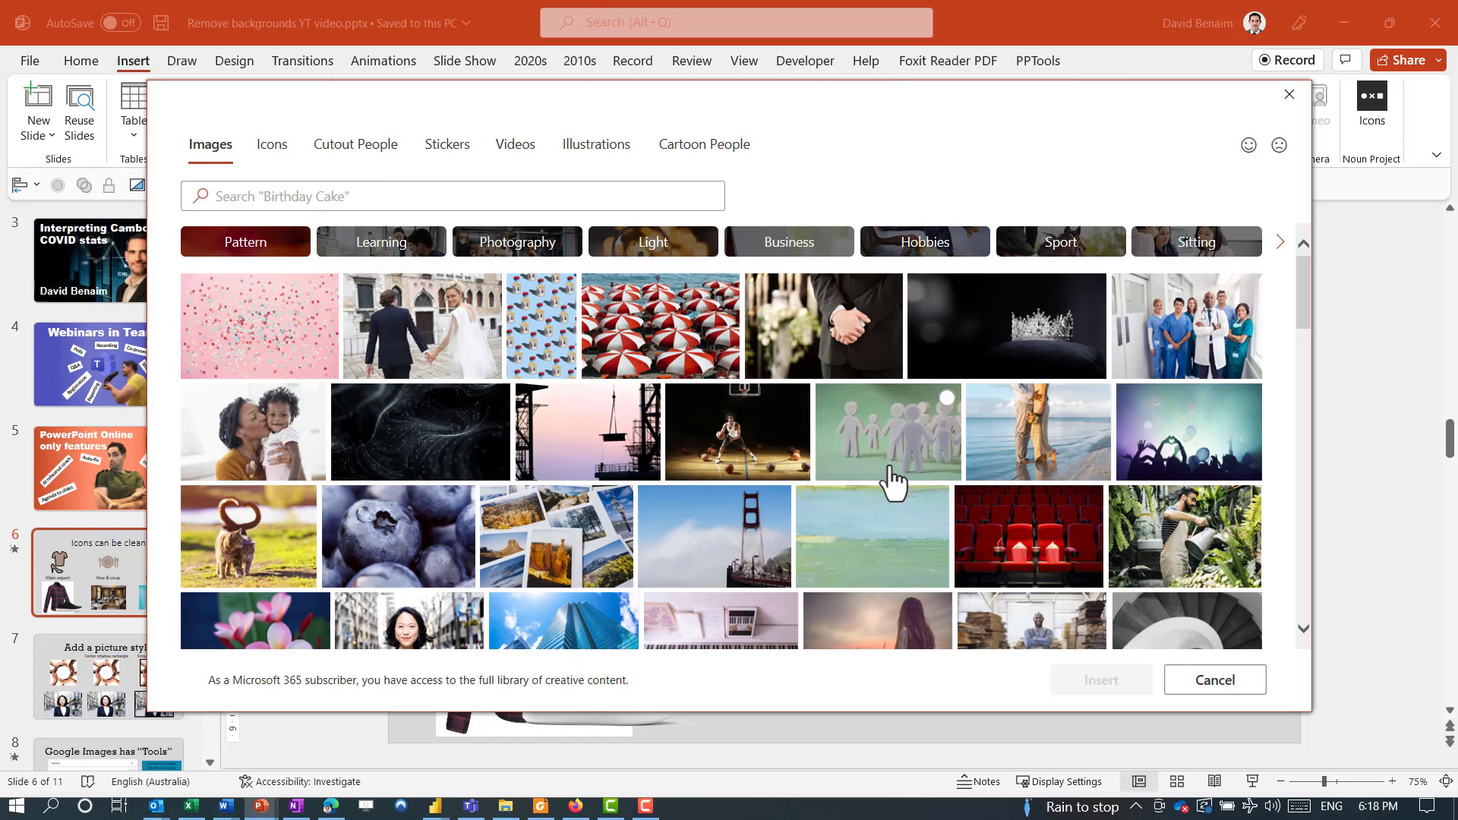
scroll(836, 535, "down", 10)
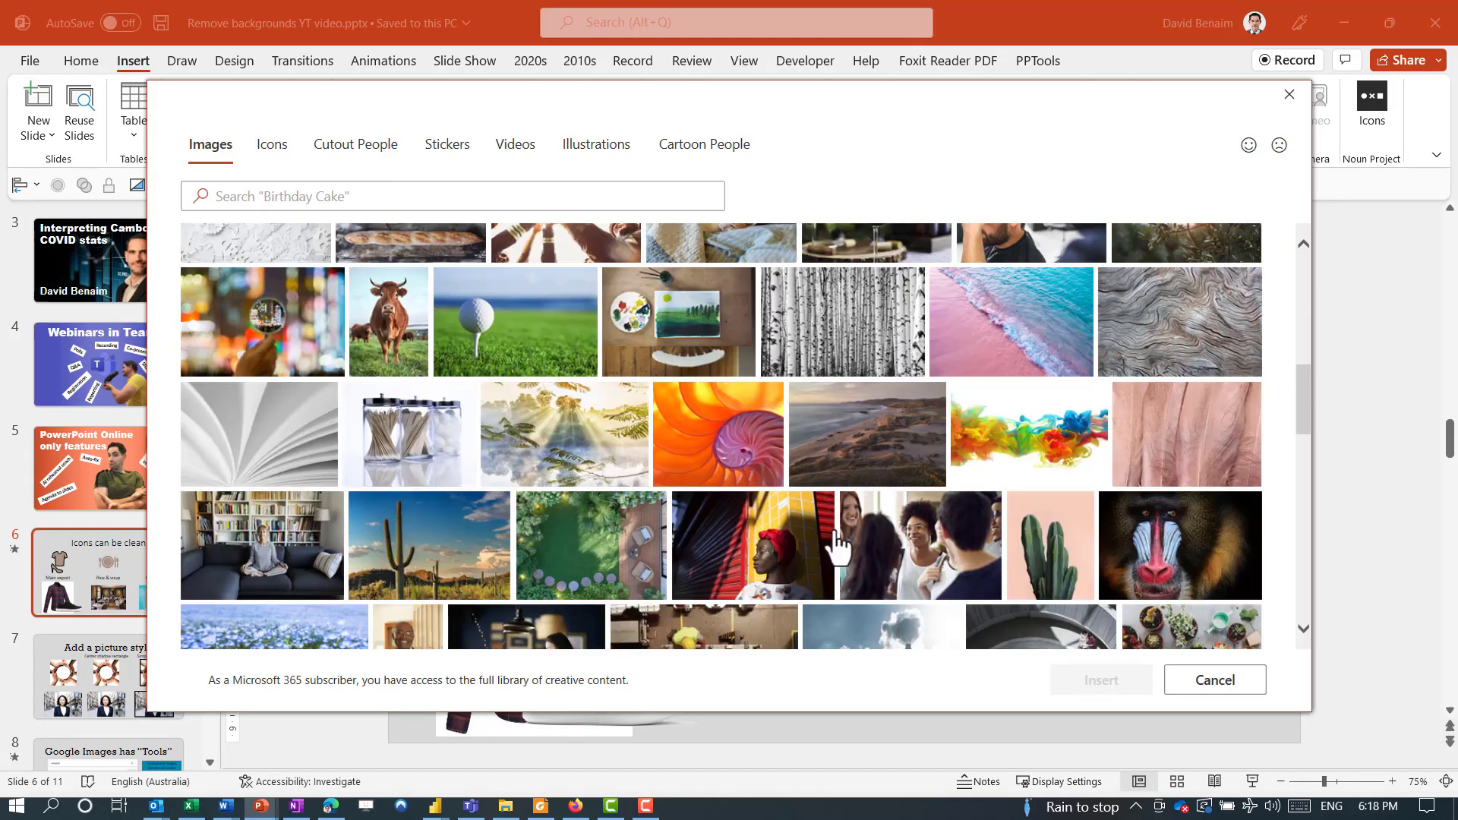
scroll(839, 546, "down", 5)
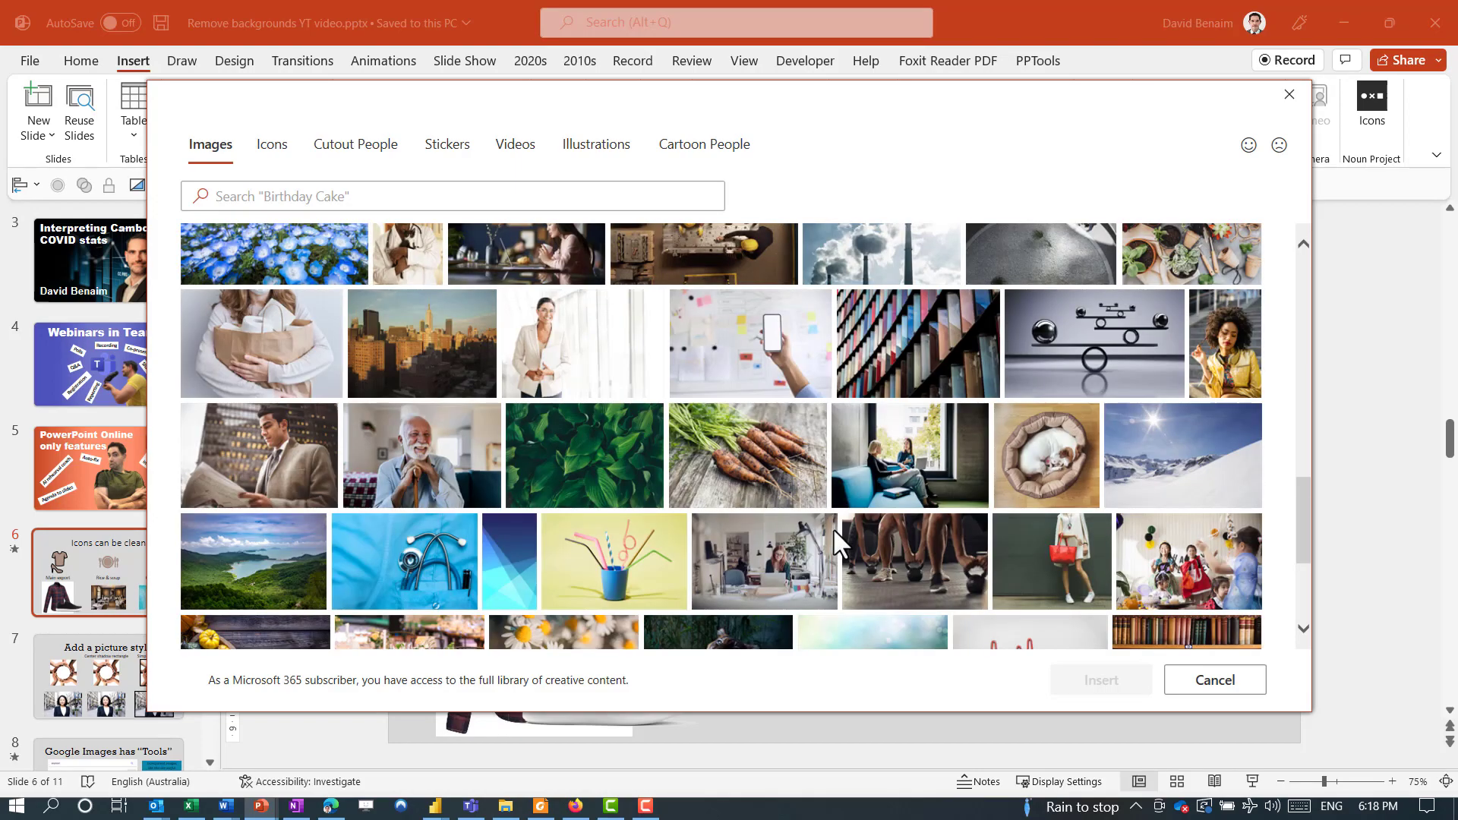
left_click(615, 467)
left_click(272, 562)
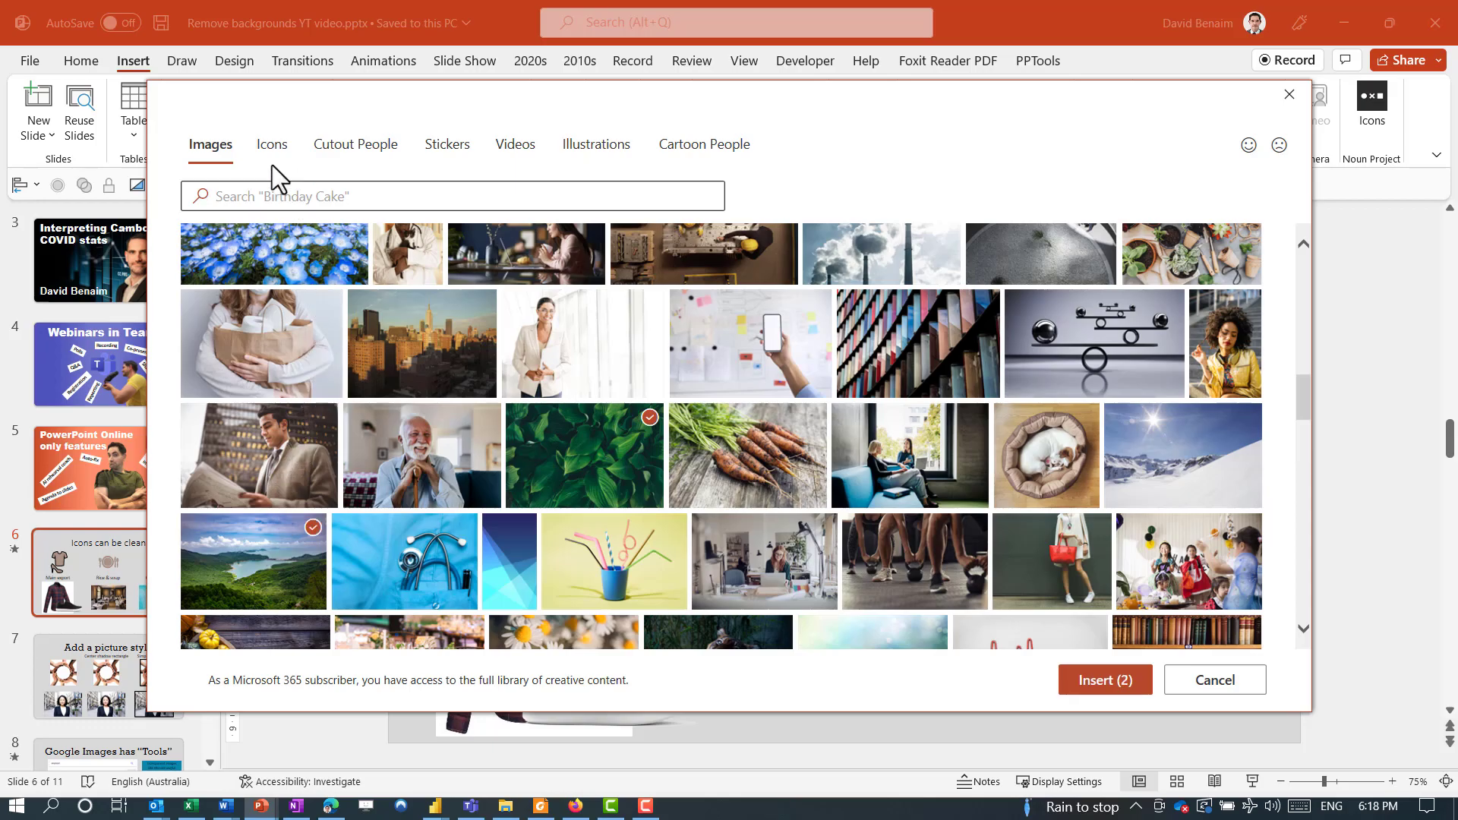
Add the solid Africa map and solid alien head icons to the selection and insert all four items on the slide
left_click(271, 148)
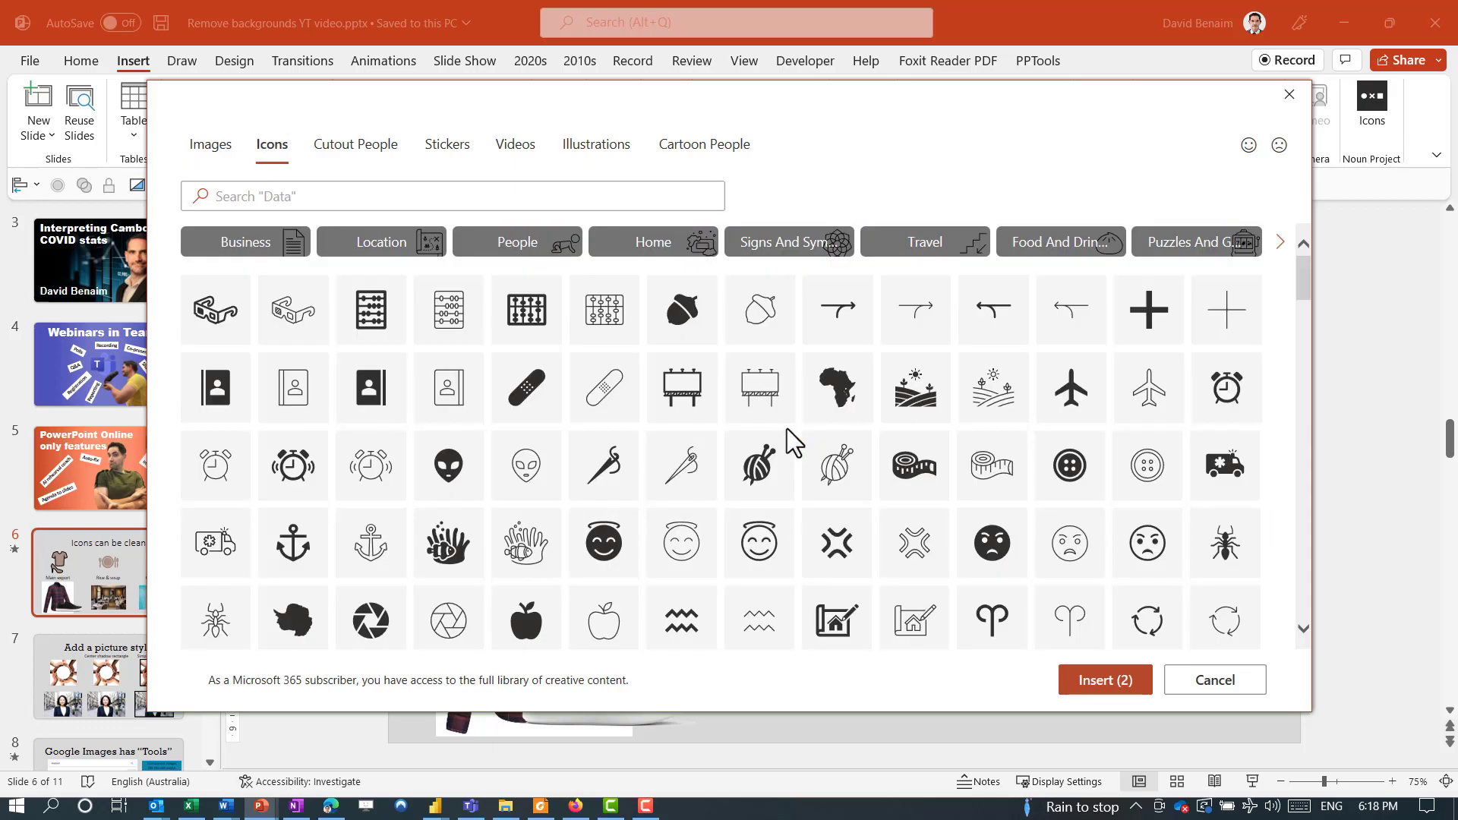
left_click(837, 391)
left_click(448, 465)
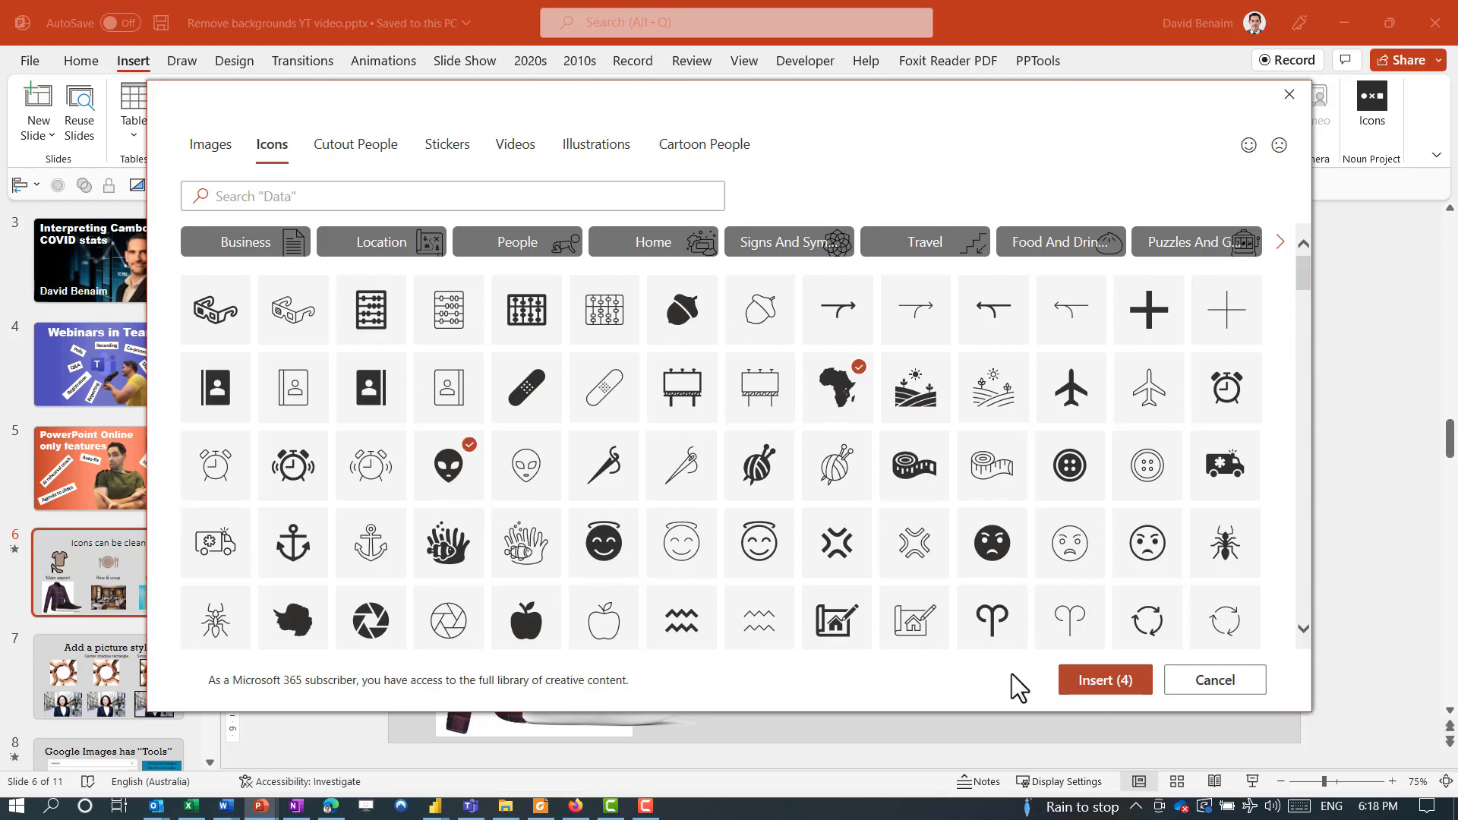
left_click(1093, 683)
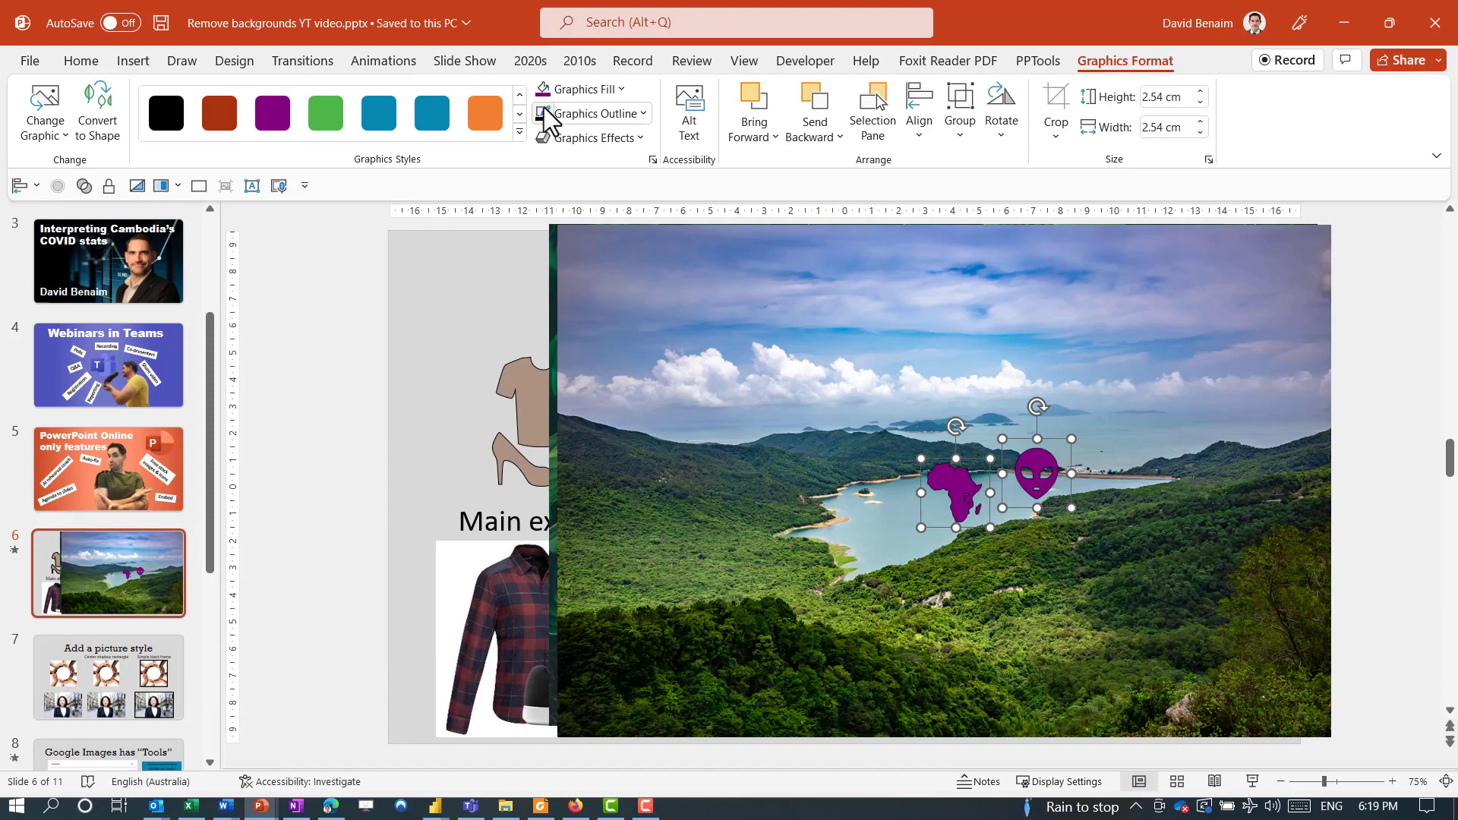
Outline the Africa and alien icons in white, and shift them left and the landscape picture down and right to uncover the leaves picture
left_click(573, 115)
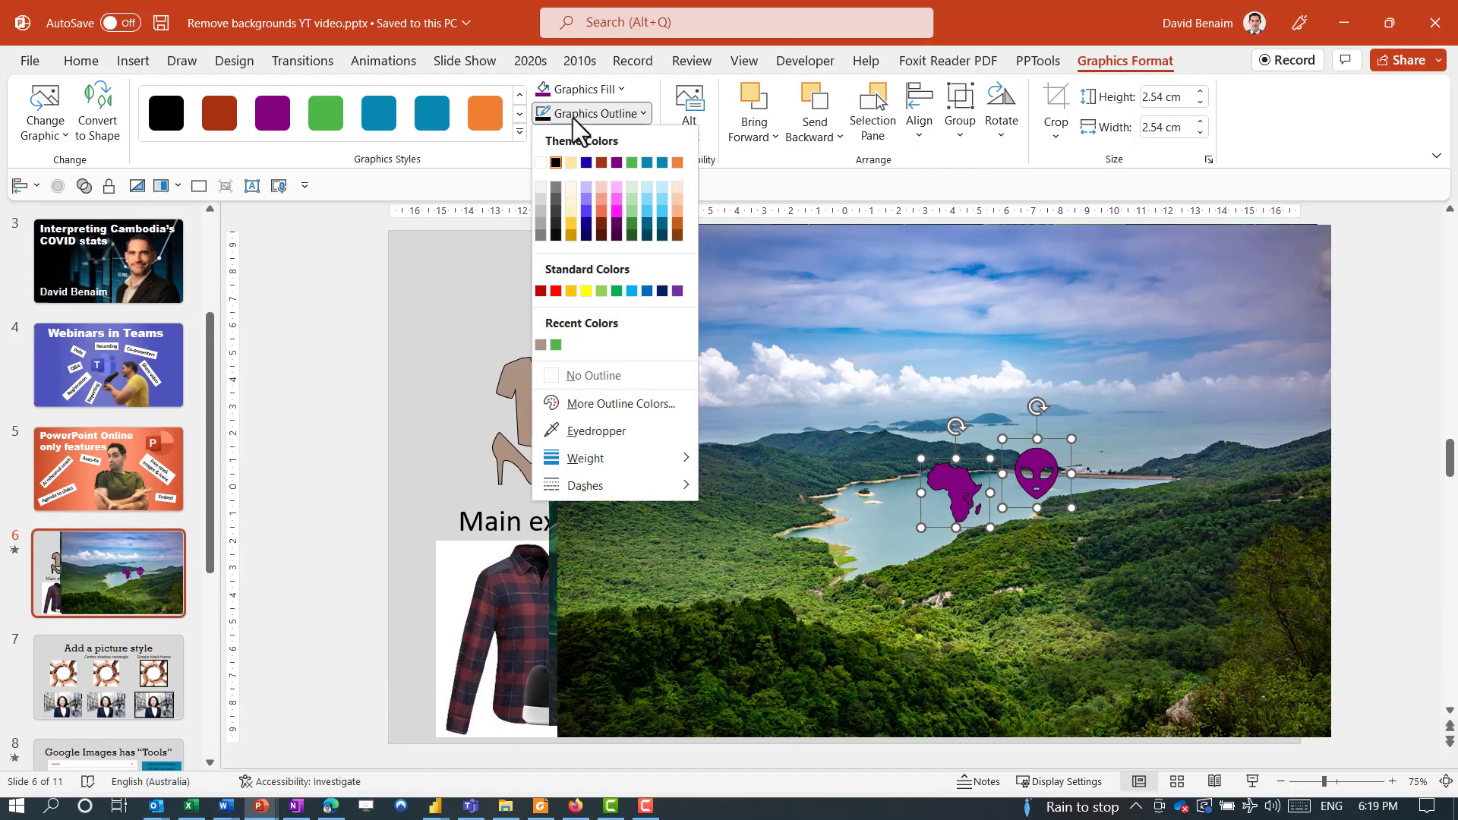
left_click(555, 162)
left_click_drag(1026, 474, 723, 502)
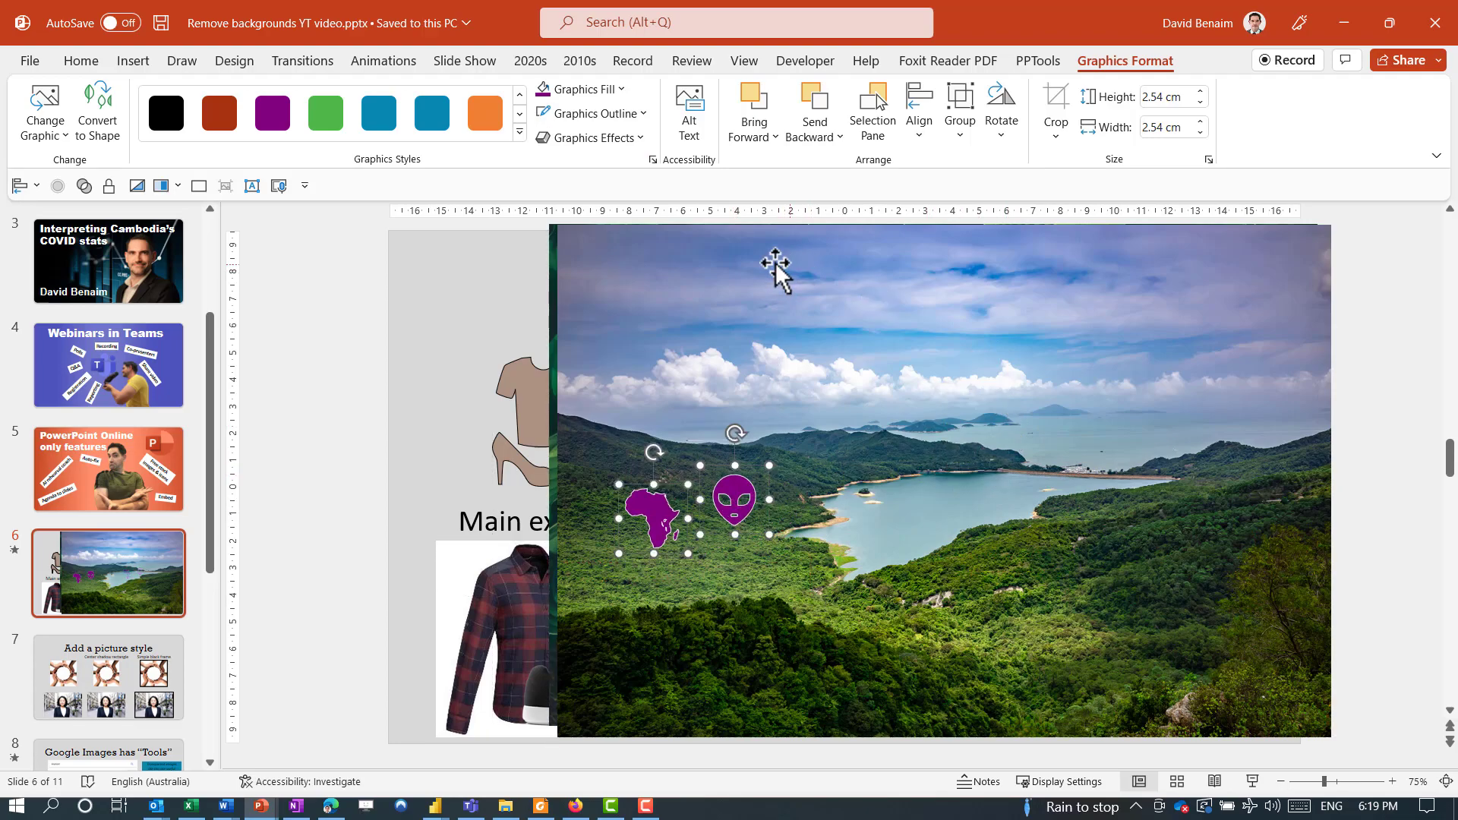
left_click_drag(775, 267, 1009, 352)
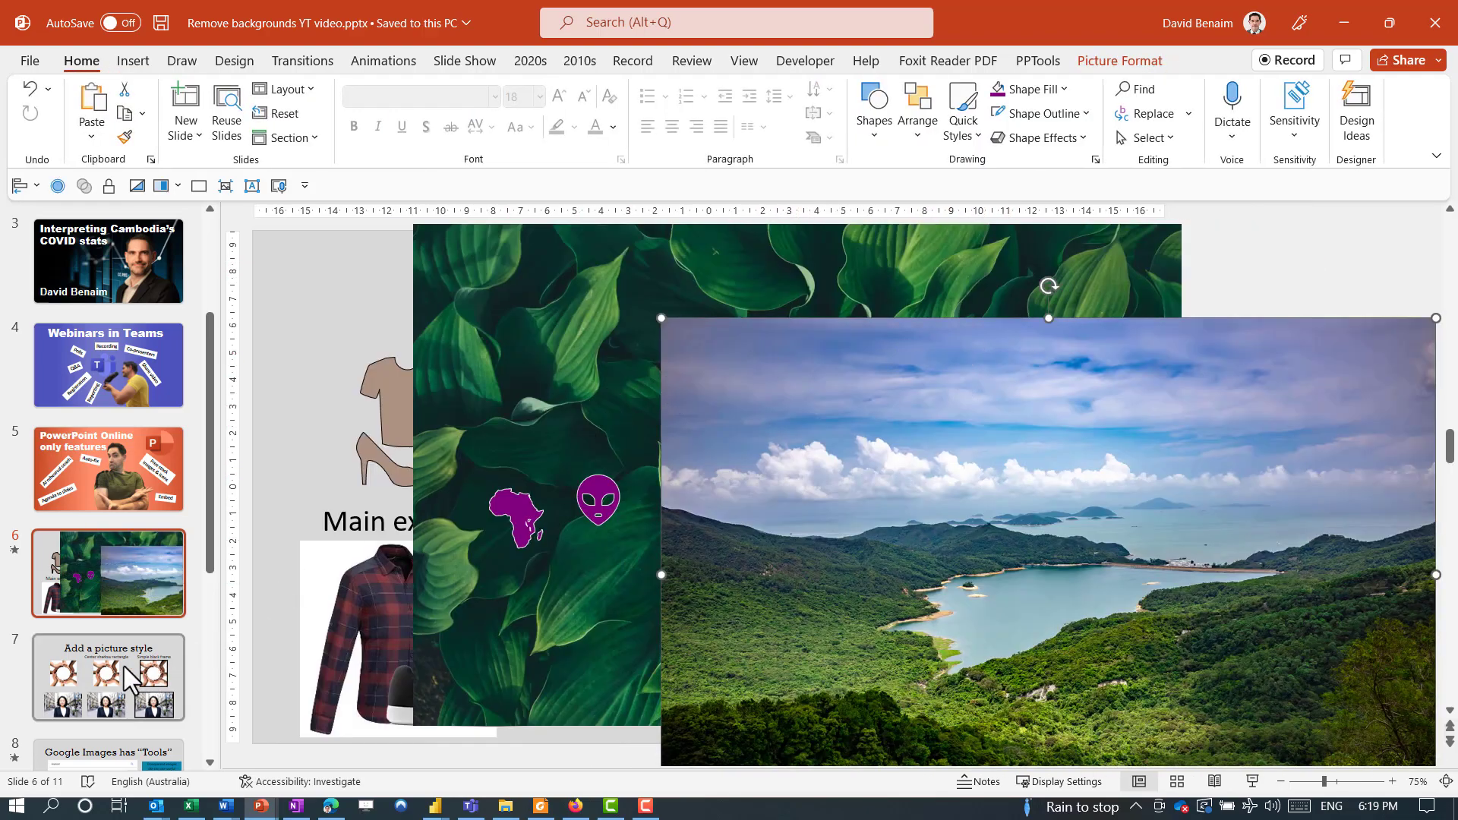
Open the "Add a picture style" slide and preview gallery picture styles on the unstyled hands and woman pictures without applying any
left_click(144, 682)
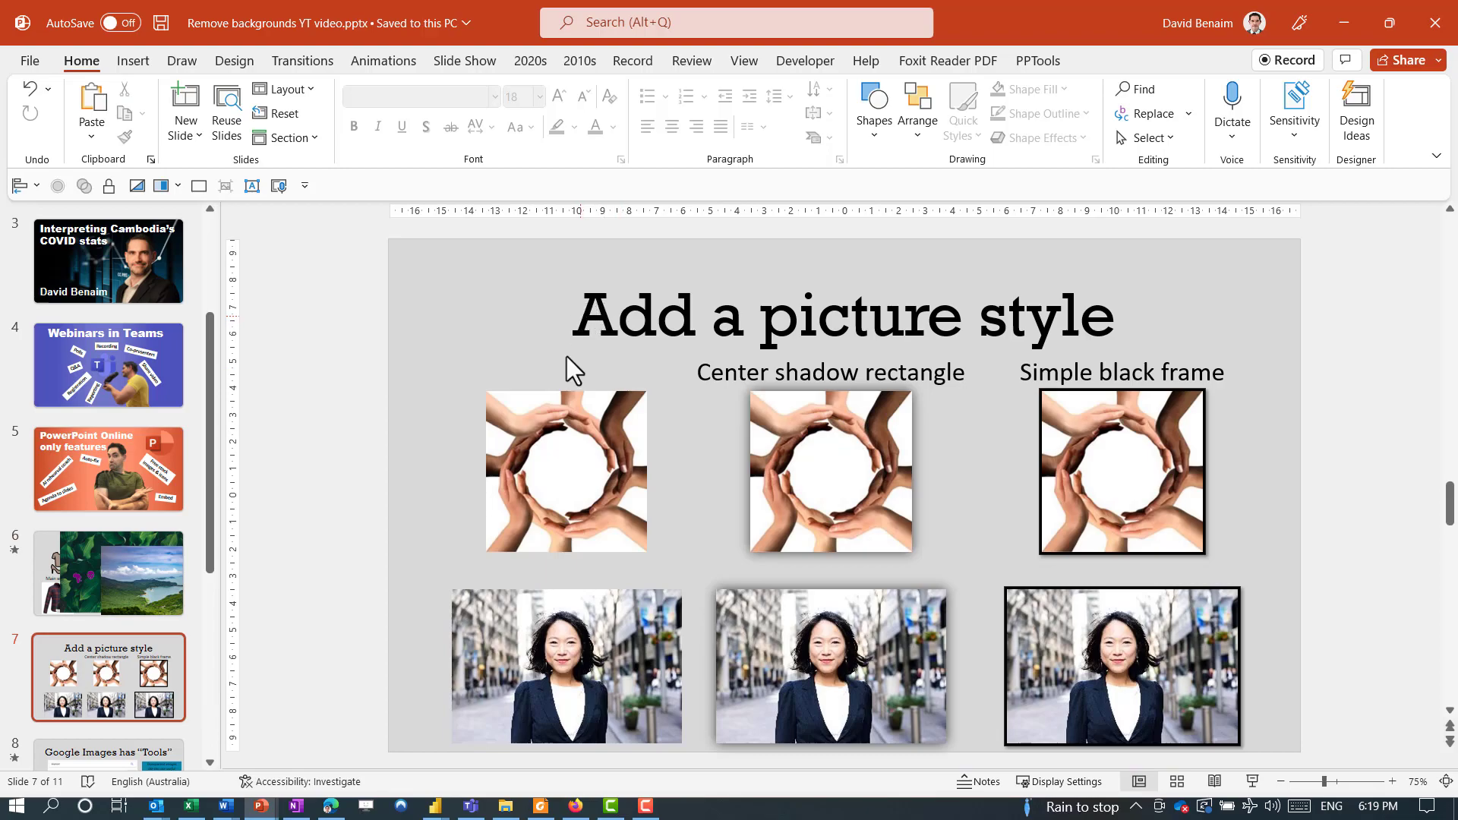
left_click(546, 455)
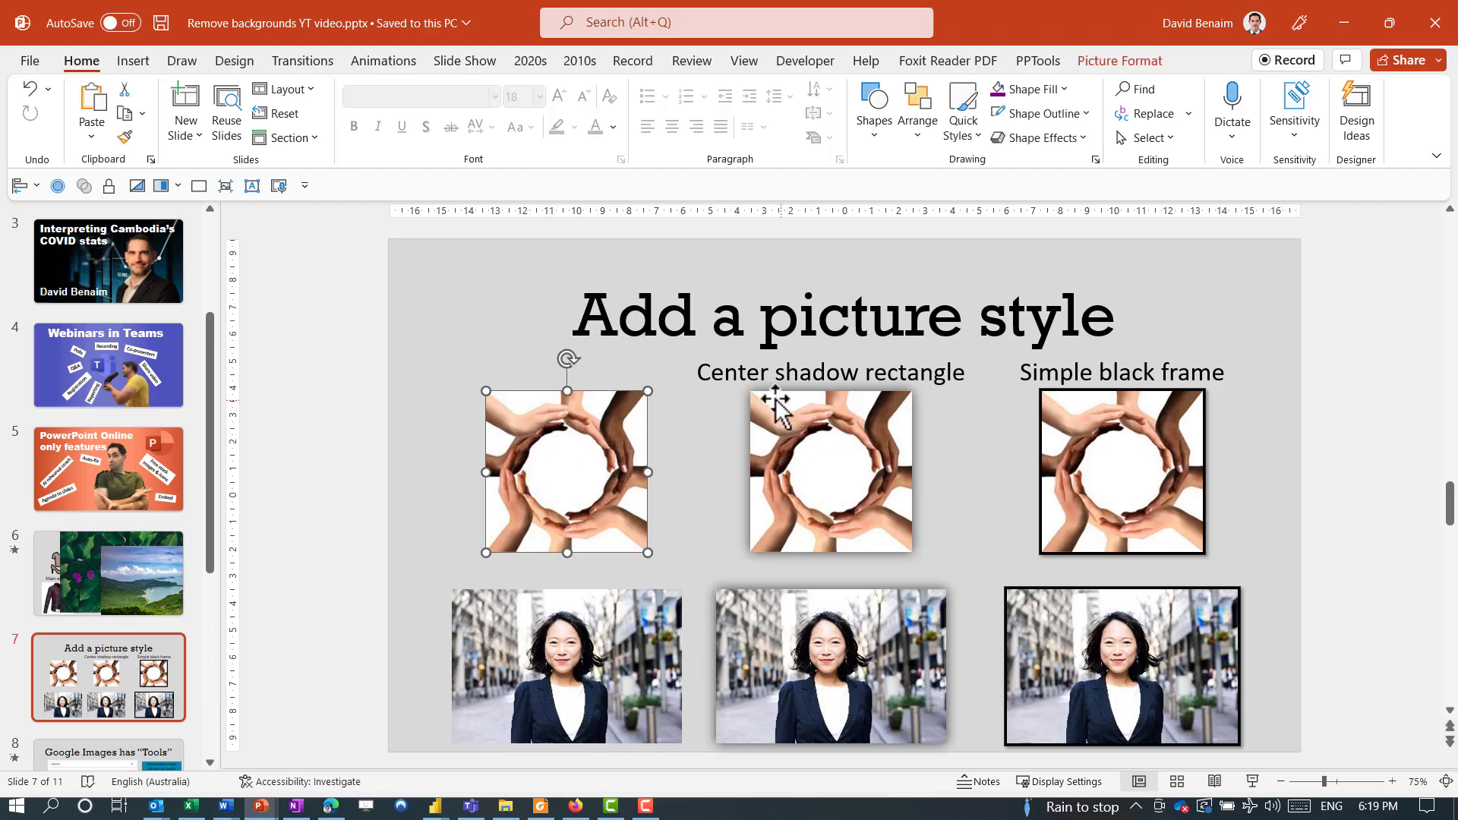
left_click(1108, 495)
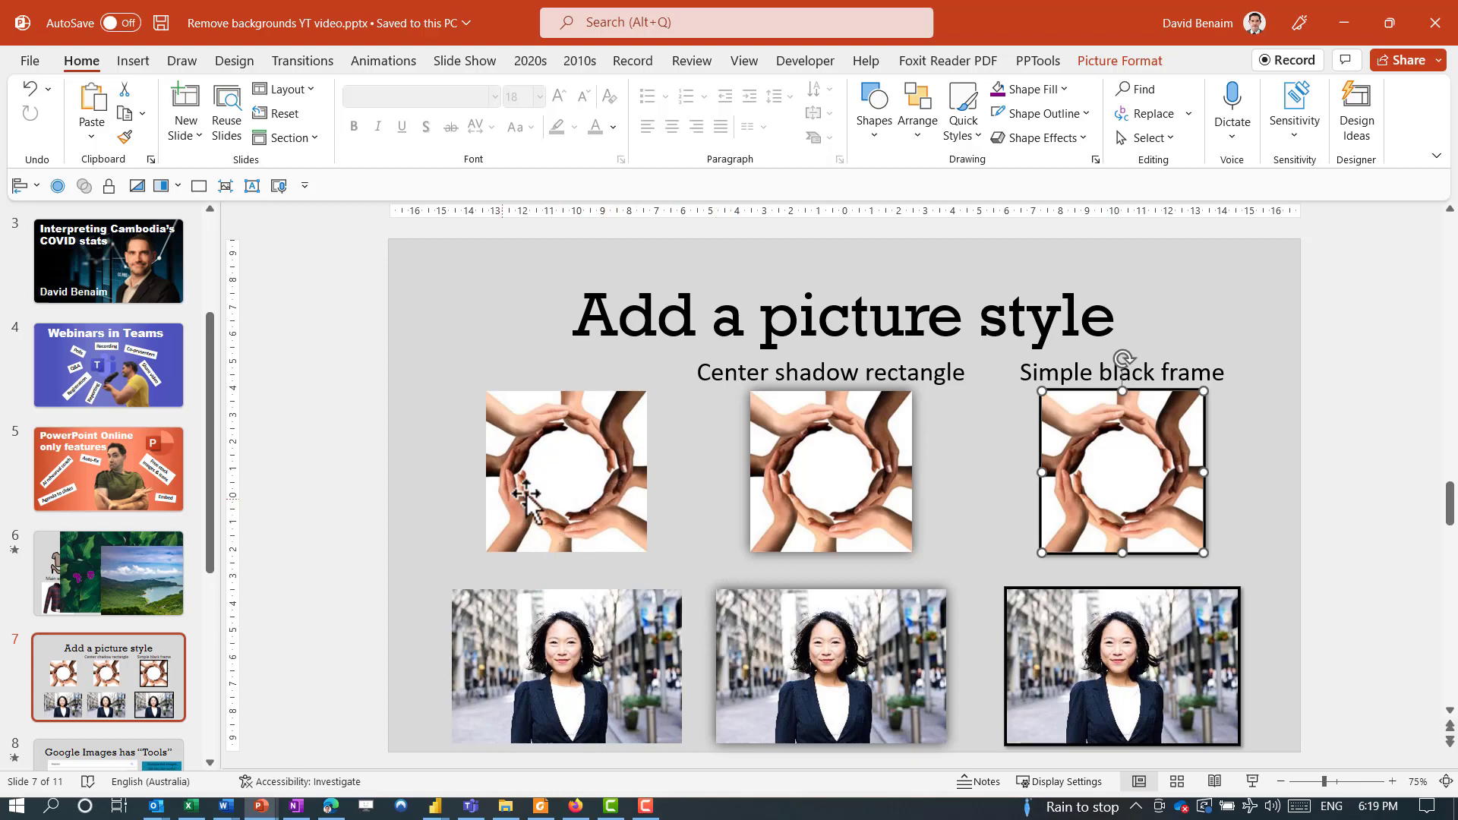
left_click(581, 486)
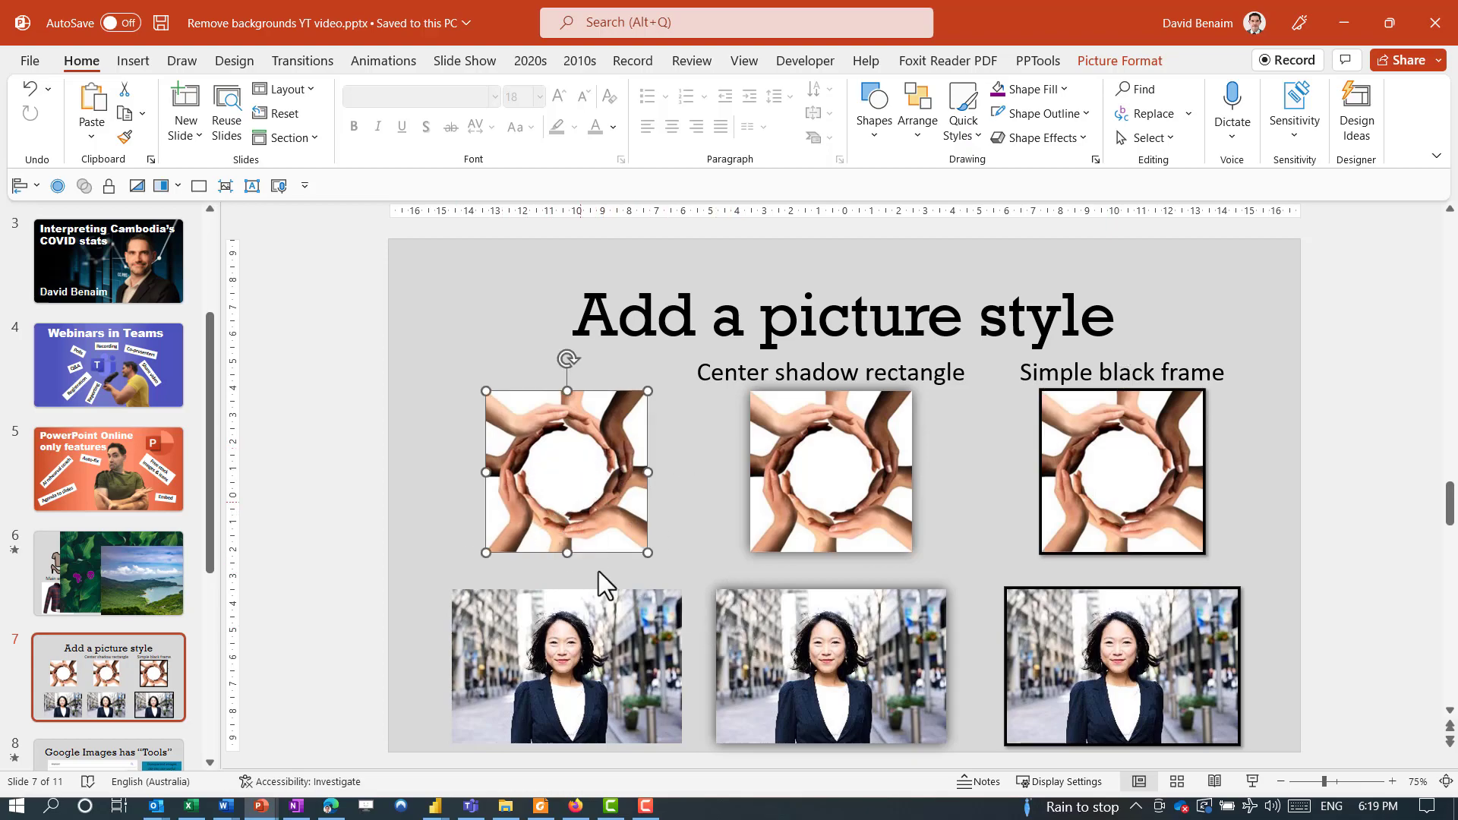
left_click(623, 645, "shift")
left_click(1129, 61)
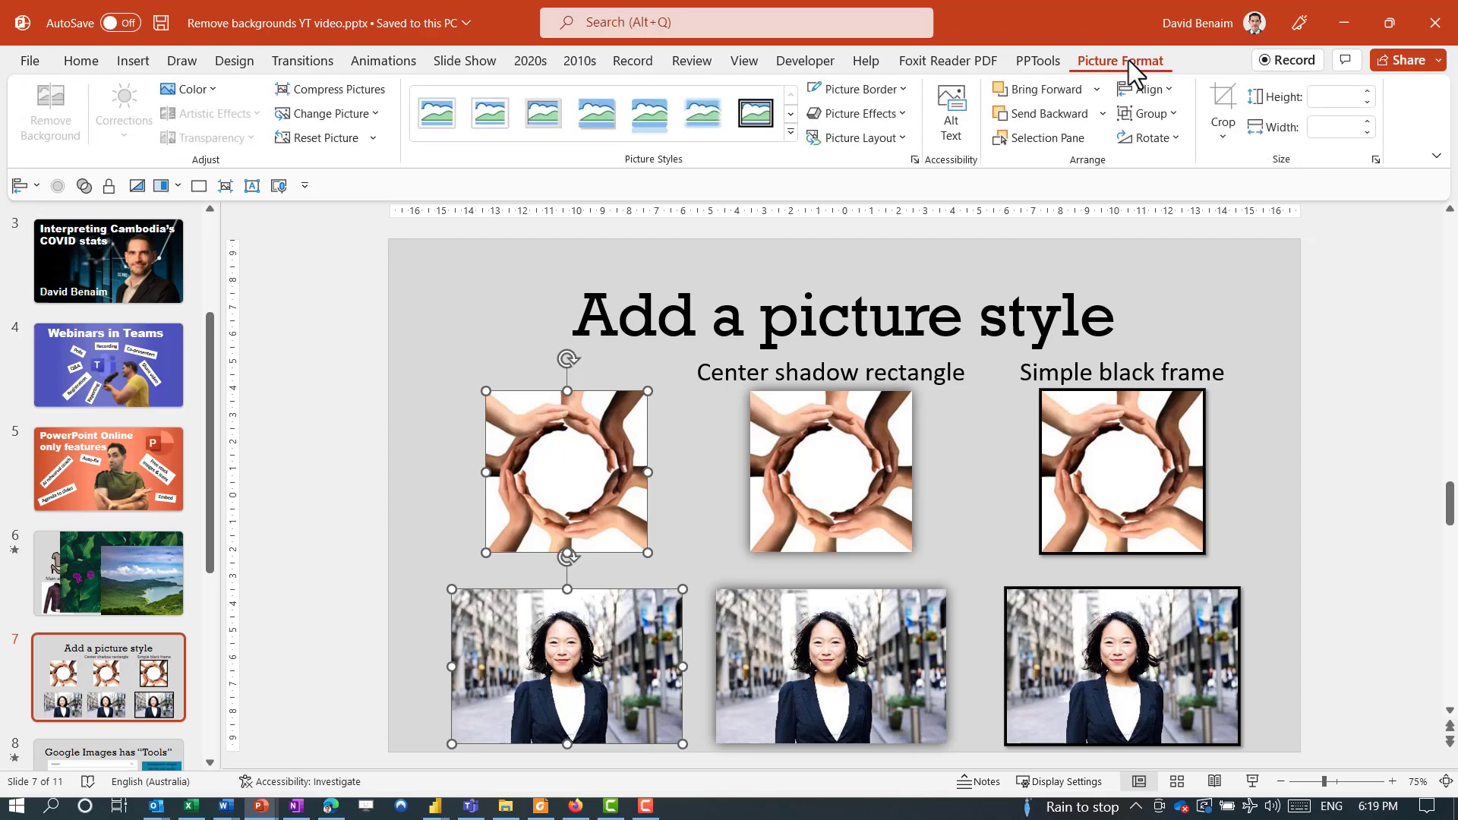
left_click(789, 135)
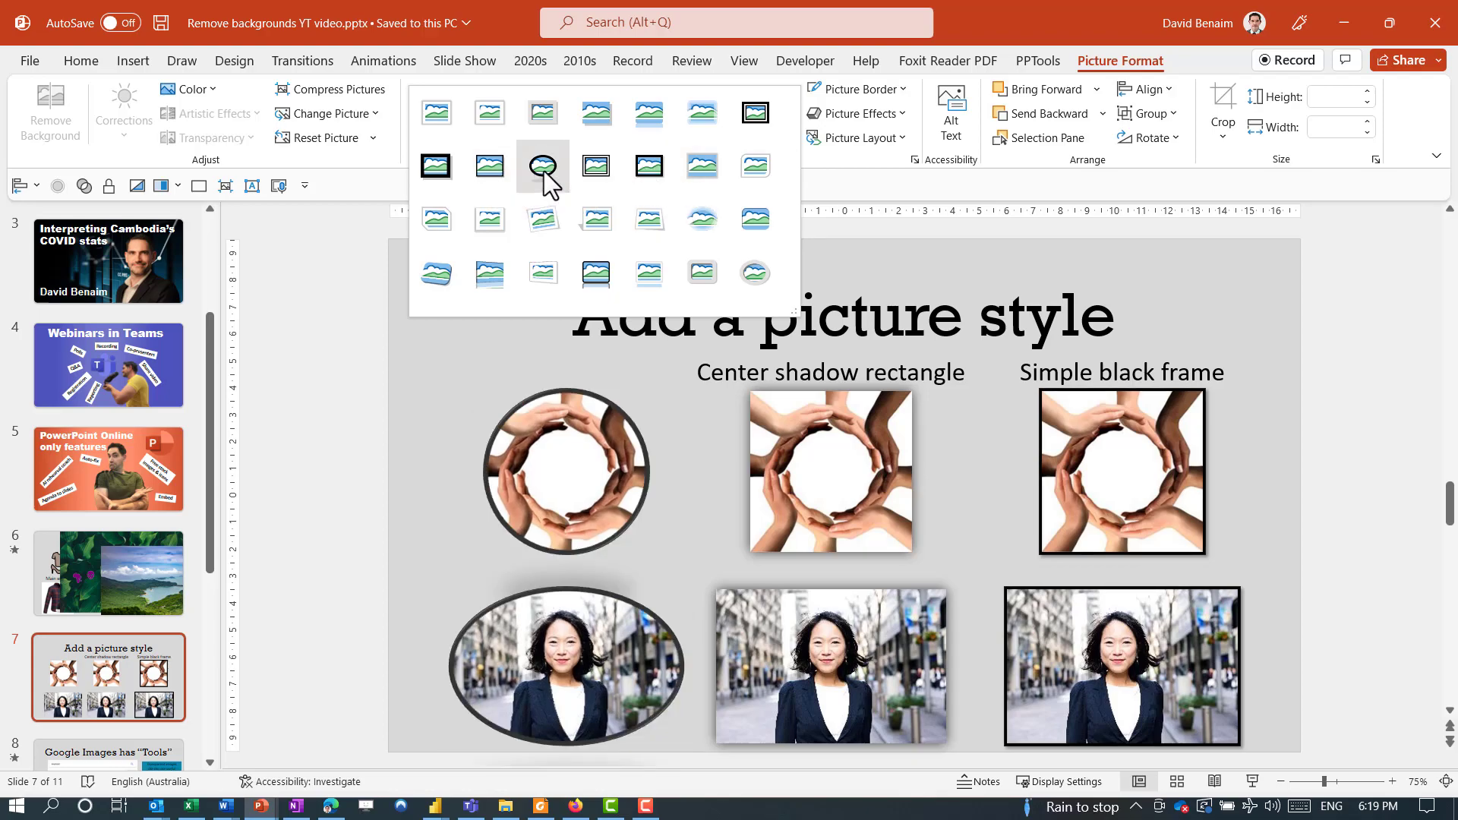
left_click(410, 468)
left_click(431, 450)
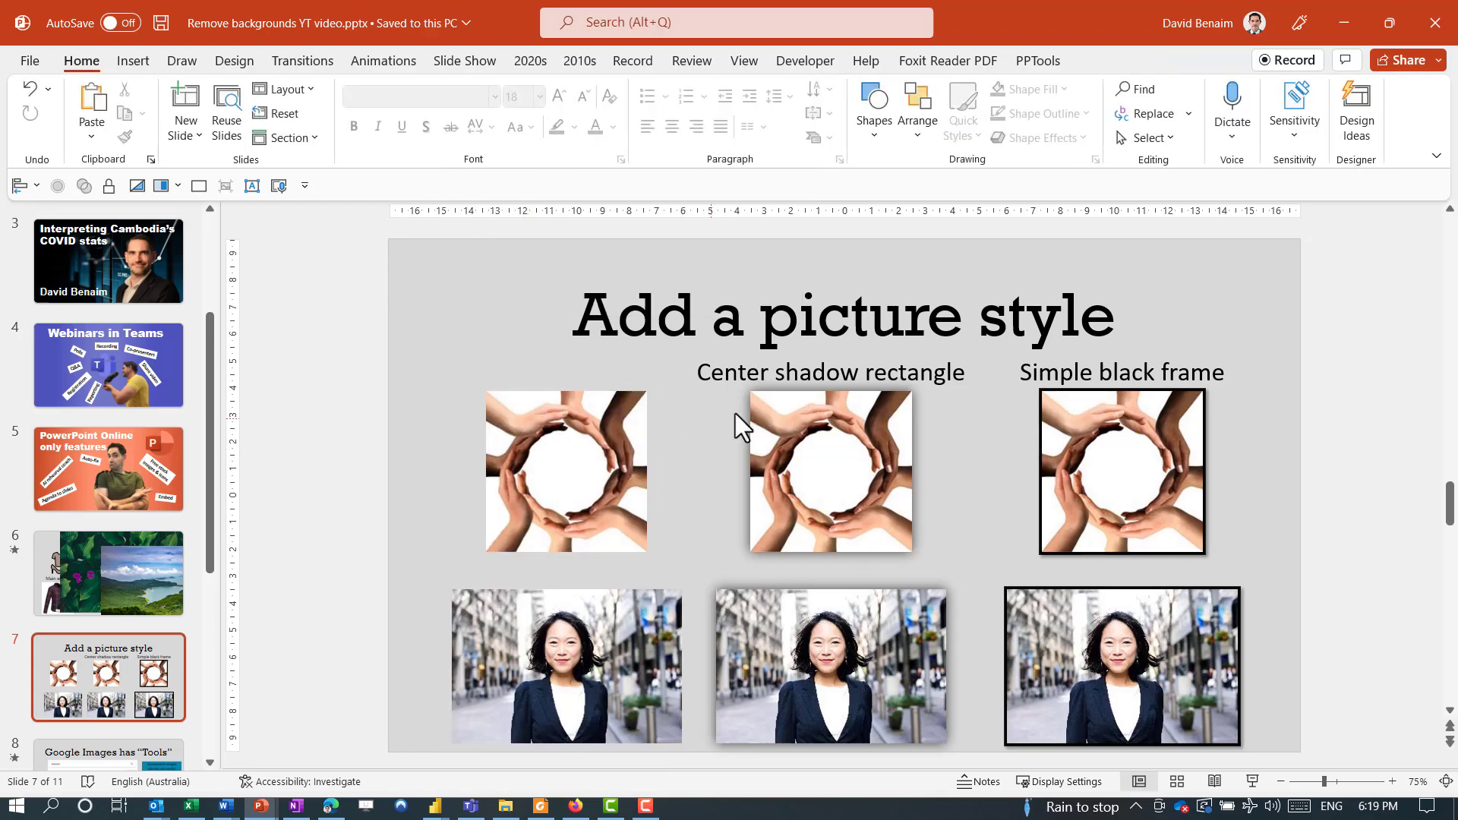
Go to the "Remove backgrounds" slide and examine the background-removed hands, cow and girl pictures
scroll(175, 501, "up", 3)
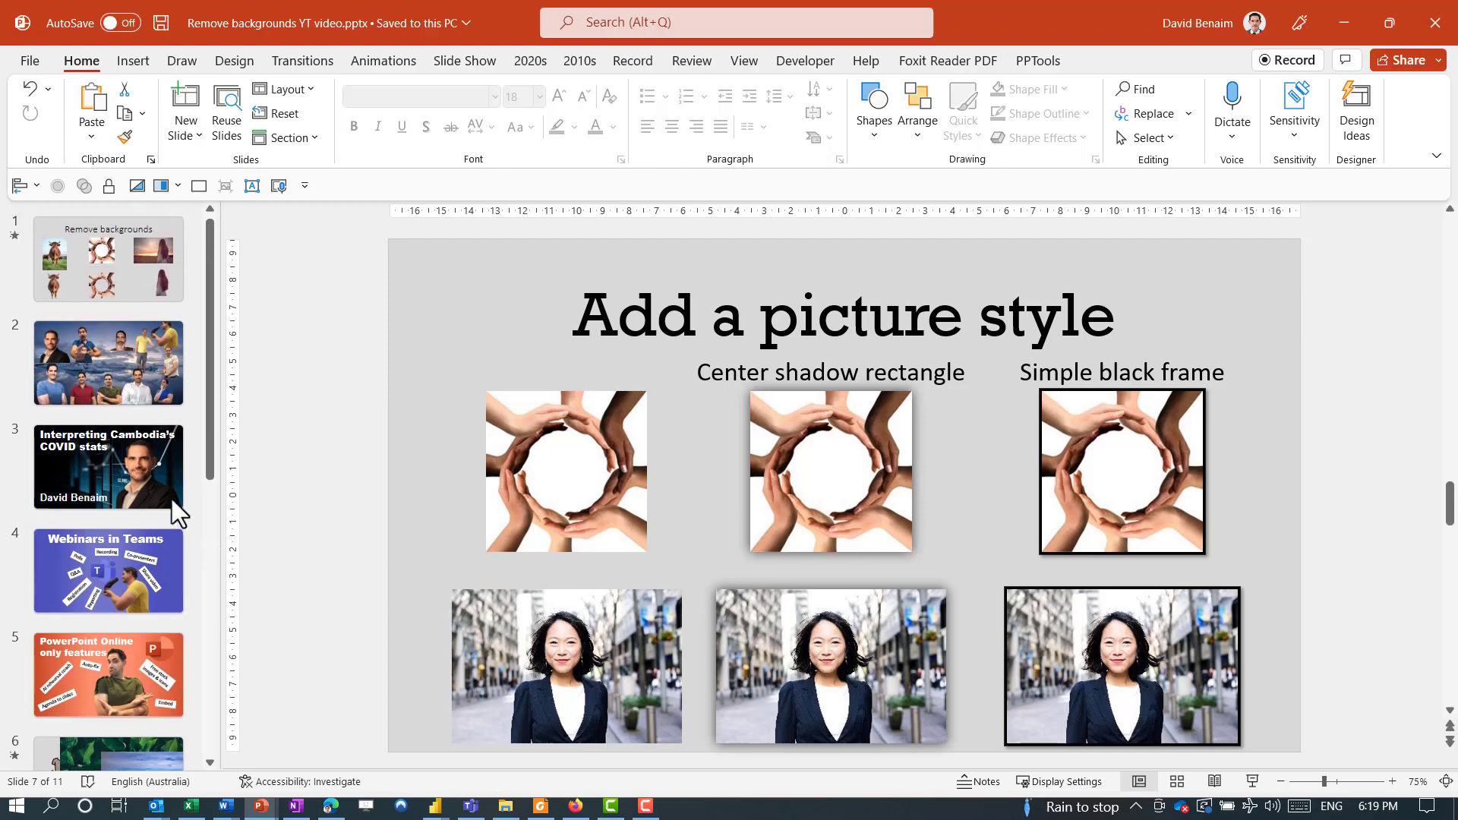
left_click(143, 289)
left_click(822, 624)
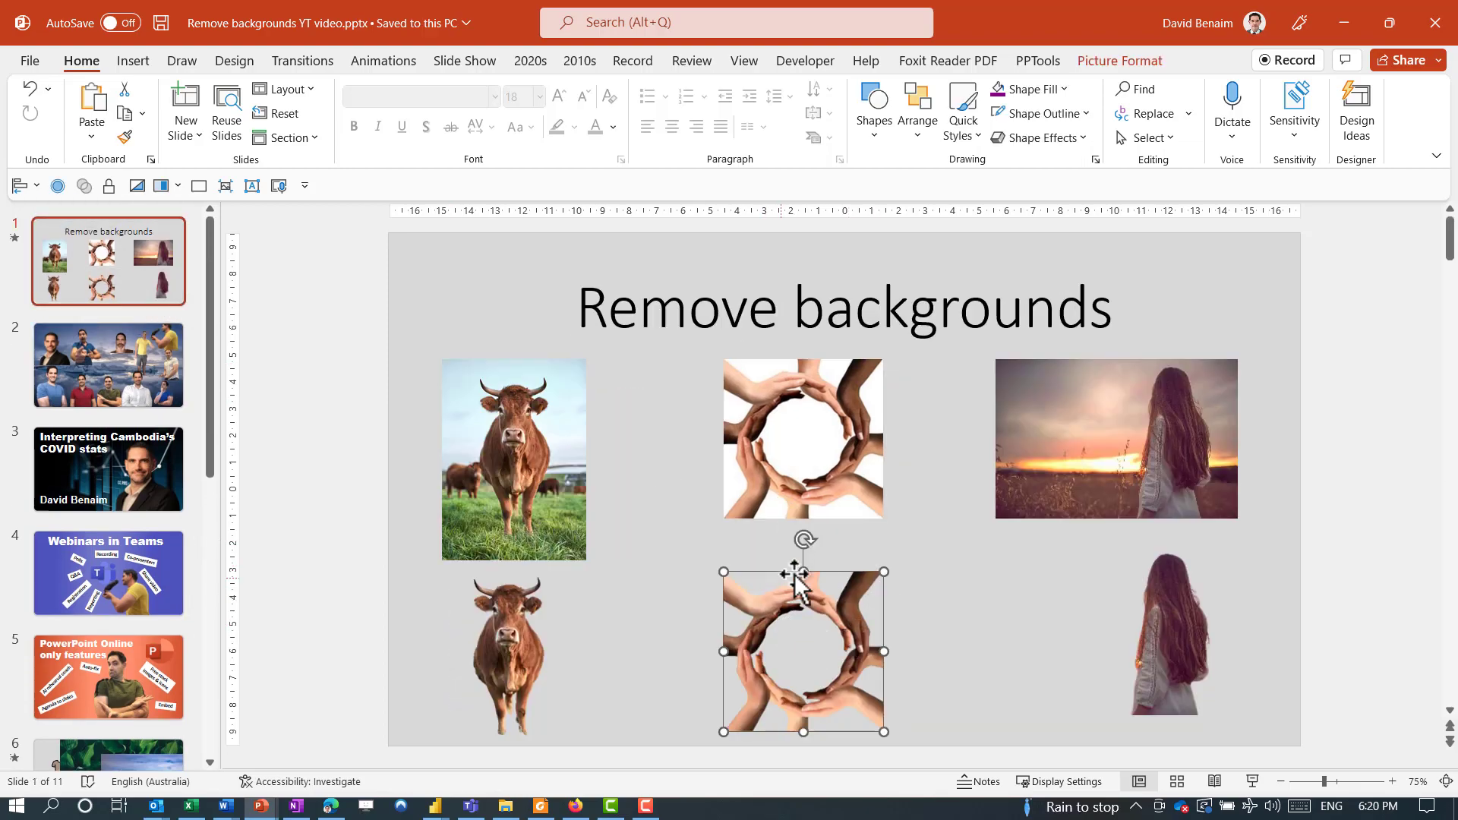
left_click(908, 597)
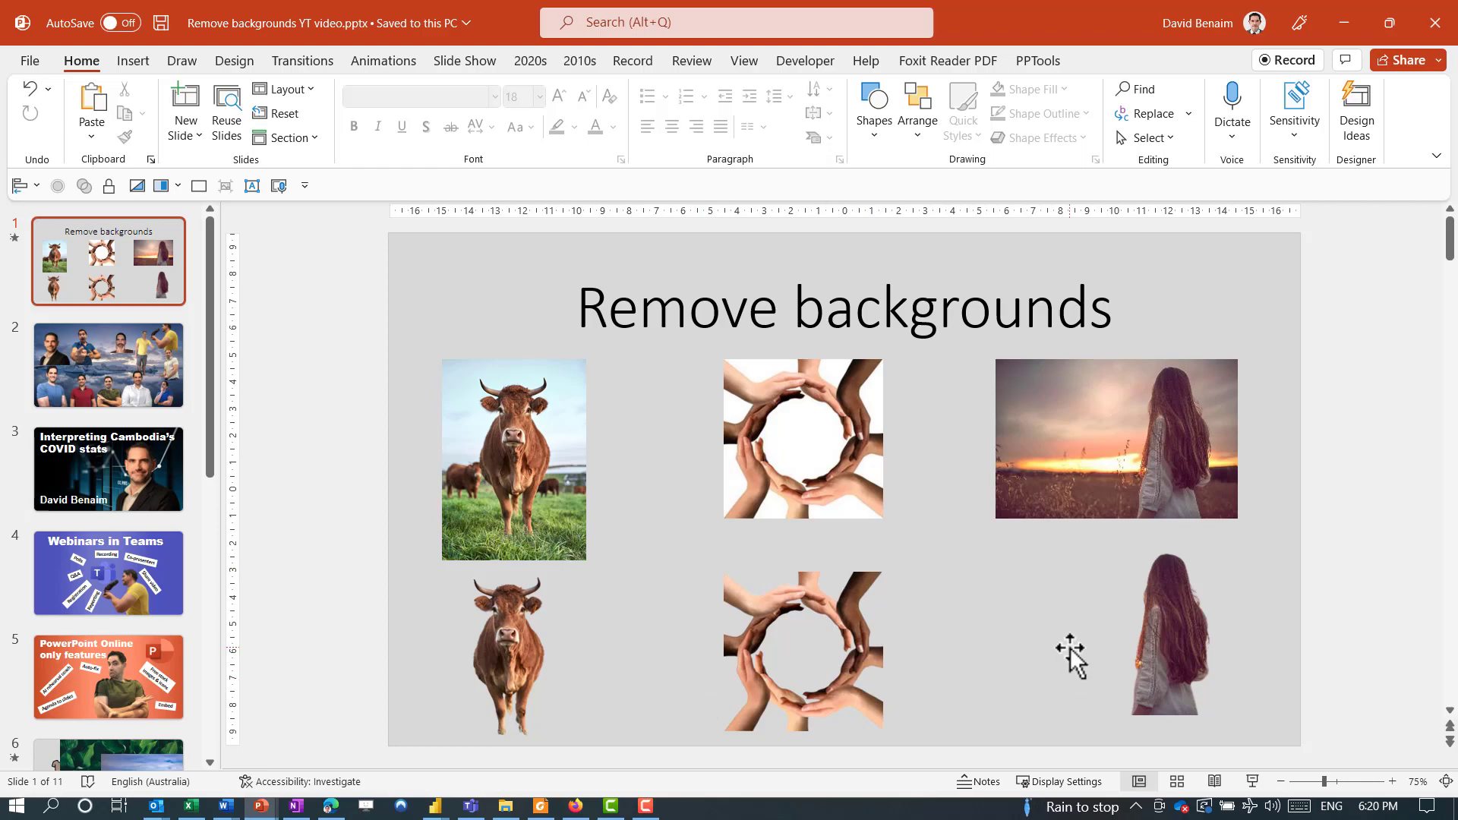
left_click(481, 635)
left_click(1205, 668)
Open the "Add a picture style" slide and view the formatting options for the hands picture labelled "Center shadow rectangle"
scroll(107, 593, "down", 1)
scroll(106, 592, "down", 5)
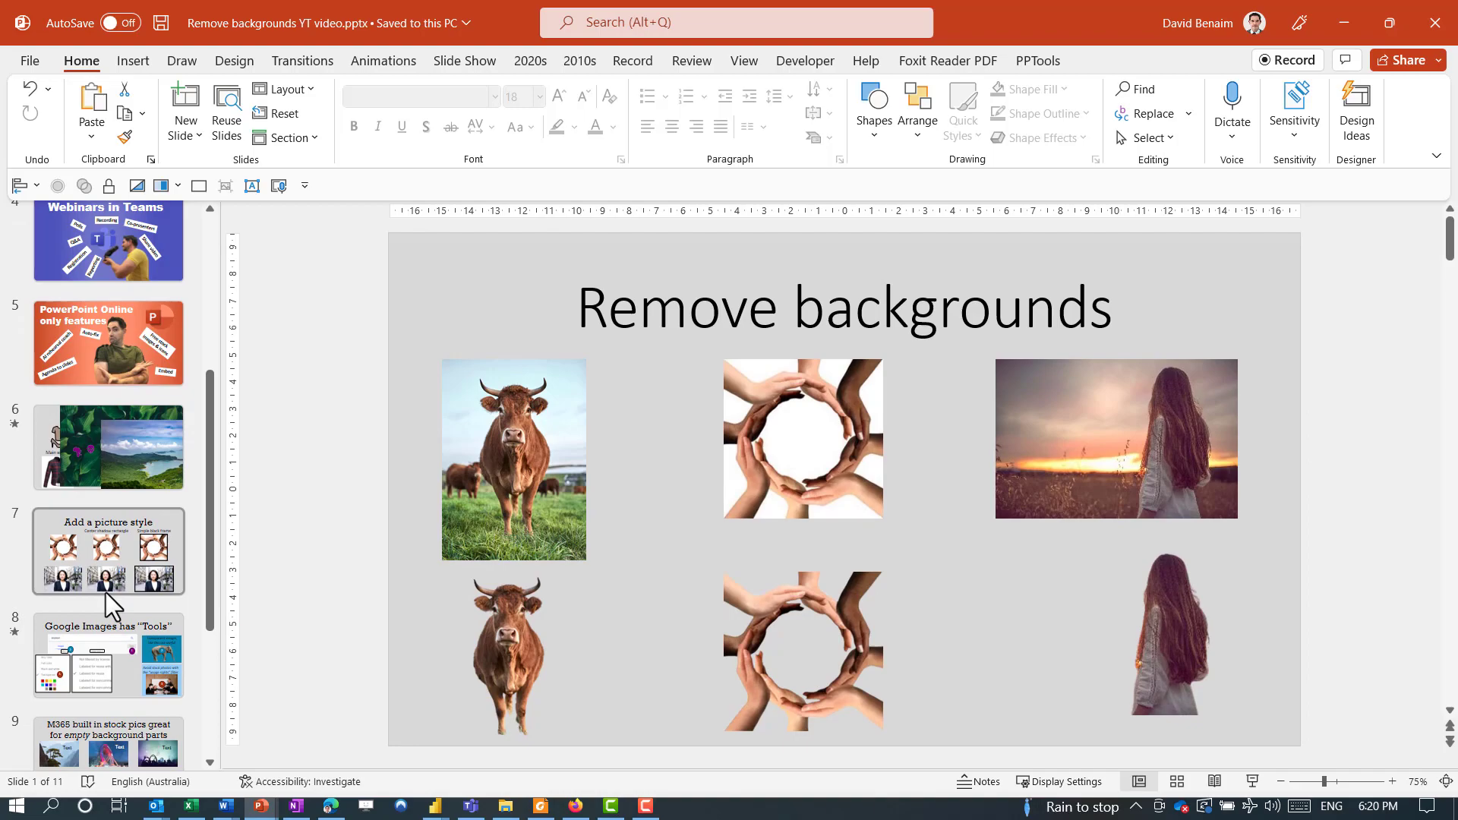
left_click(131, 410)
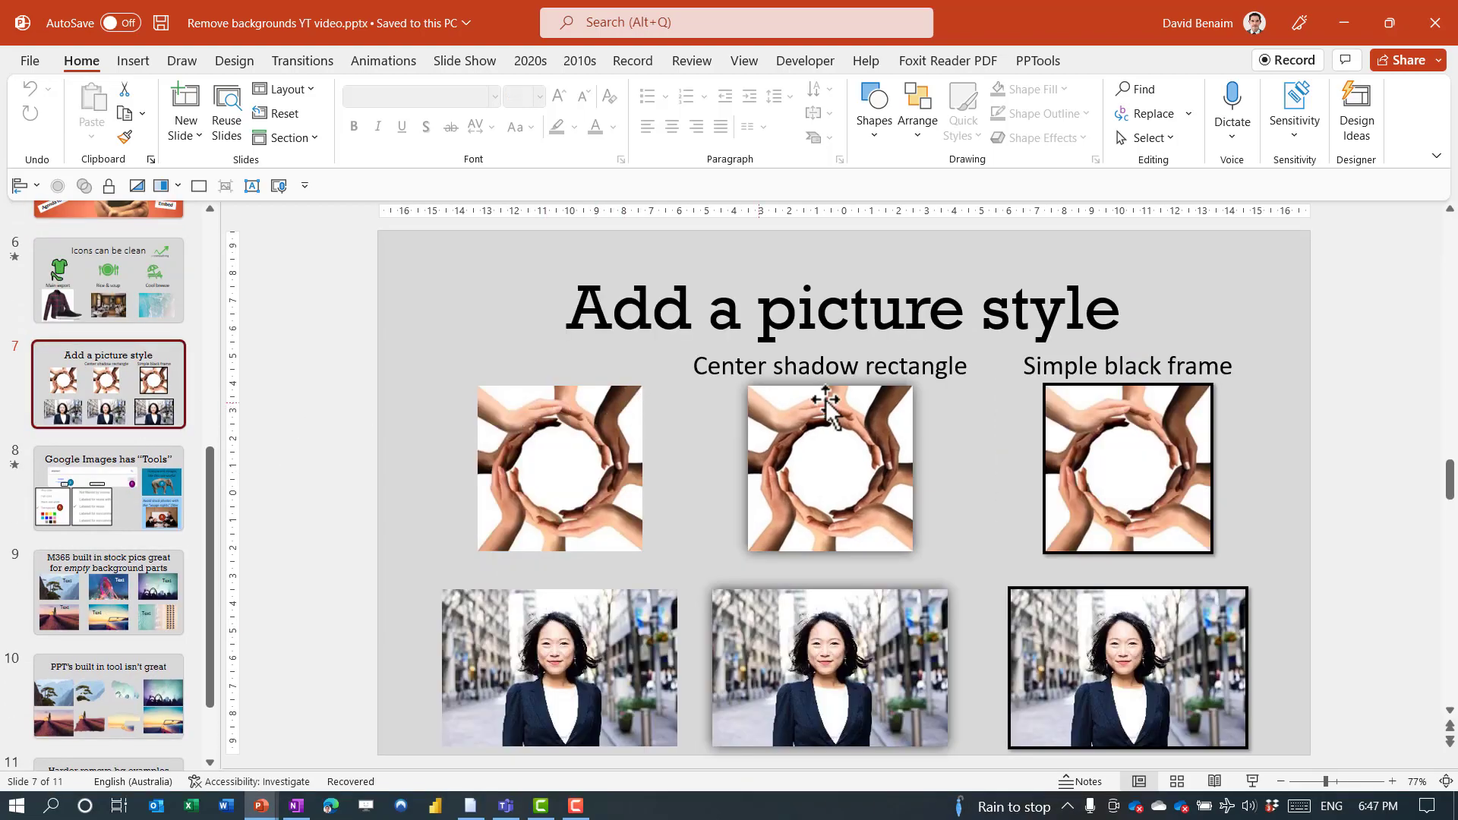
left_click(762, 398)
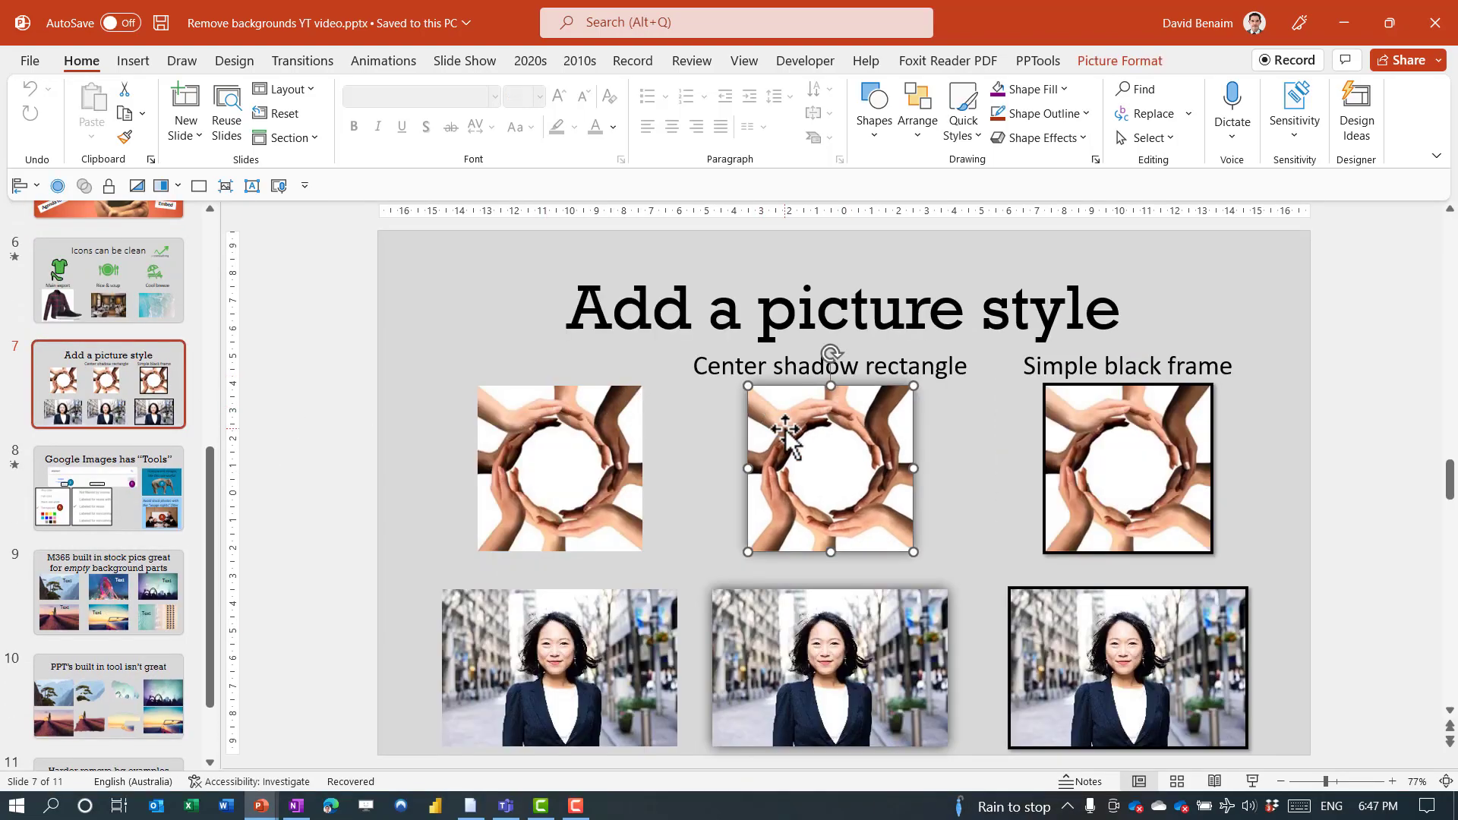
left_click(975, 481)
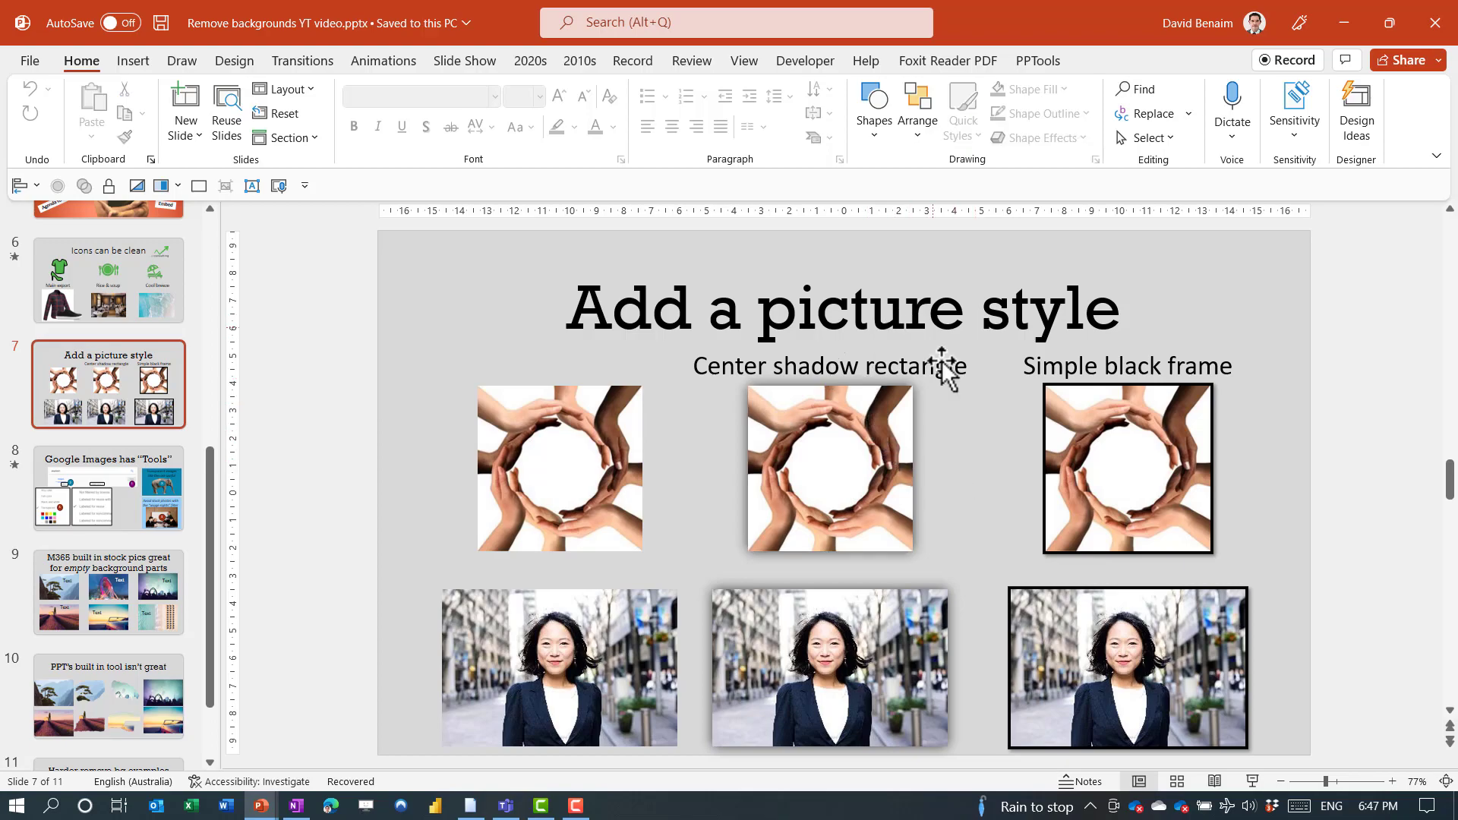
left_click(886, 442)
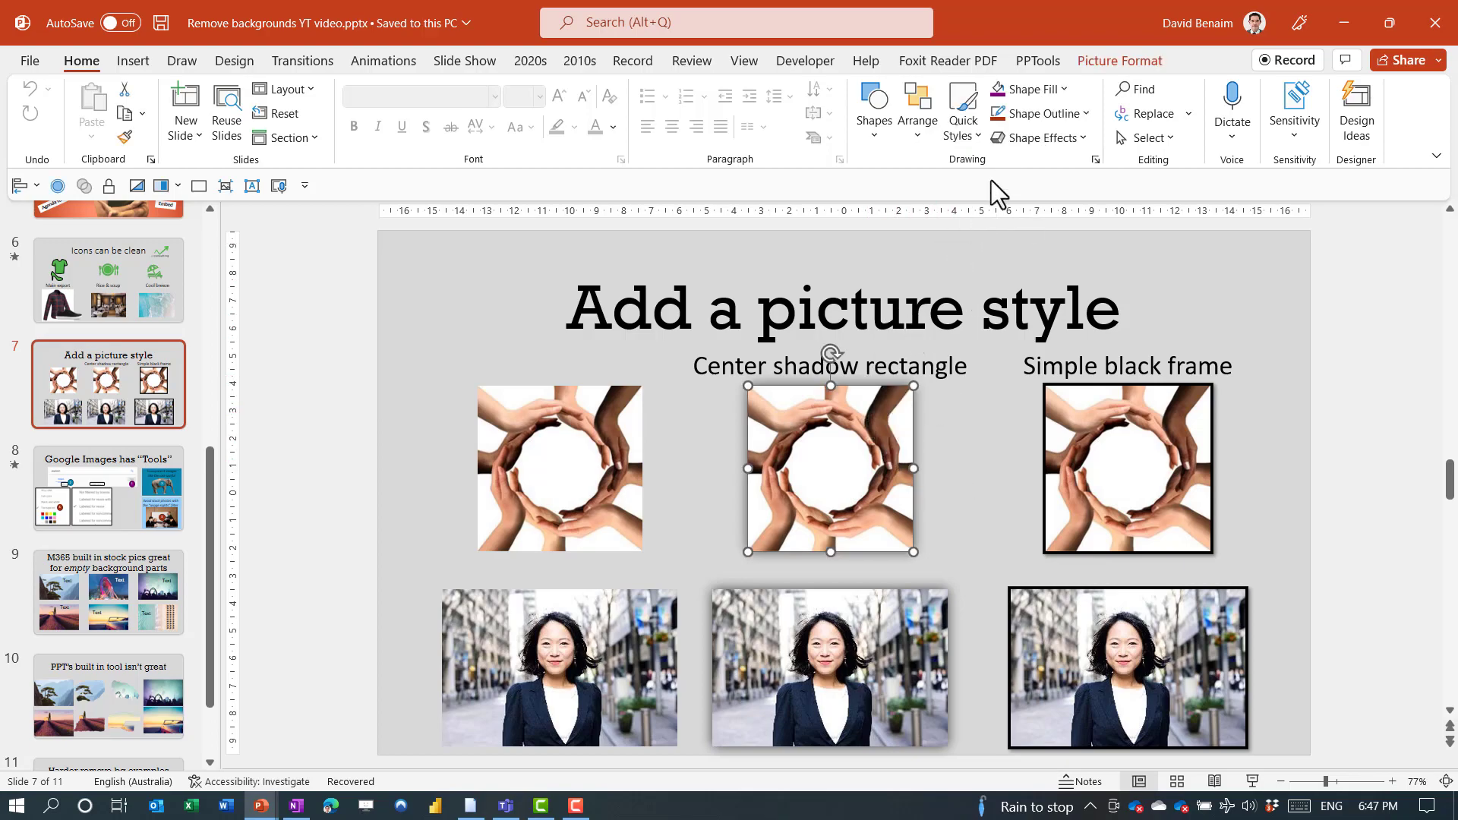
left_click(1120, 61)
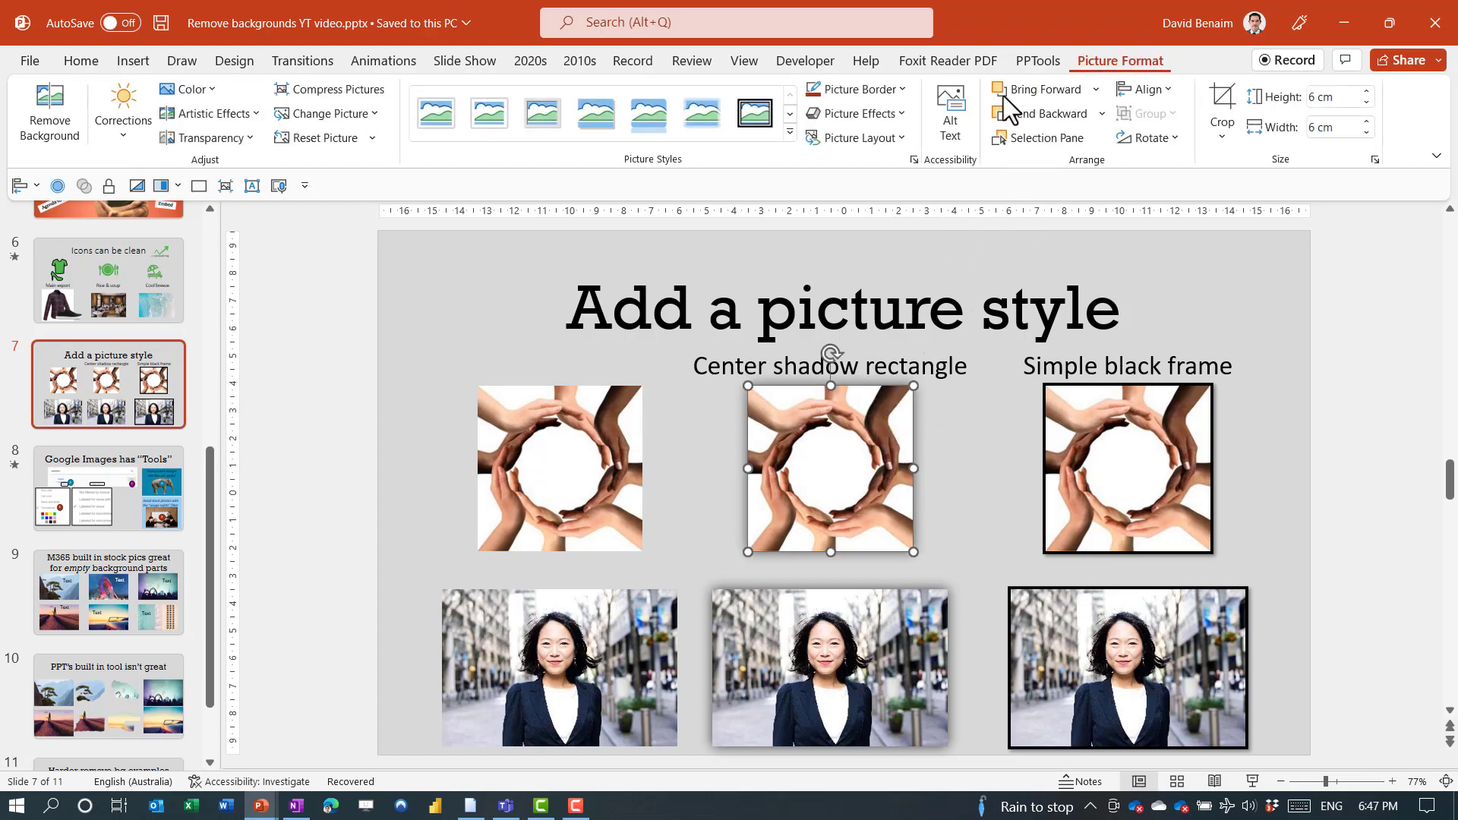
left_click(378, 96)
left_click_drag(760, 284, 471, 302)
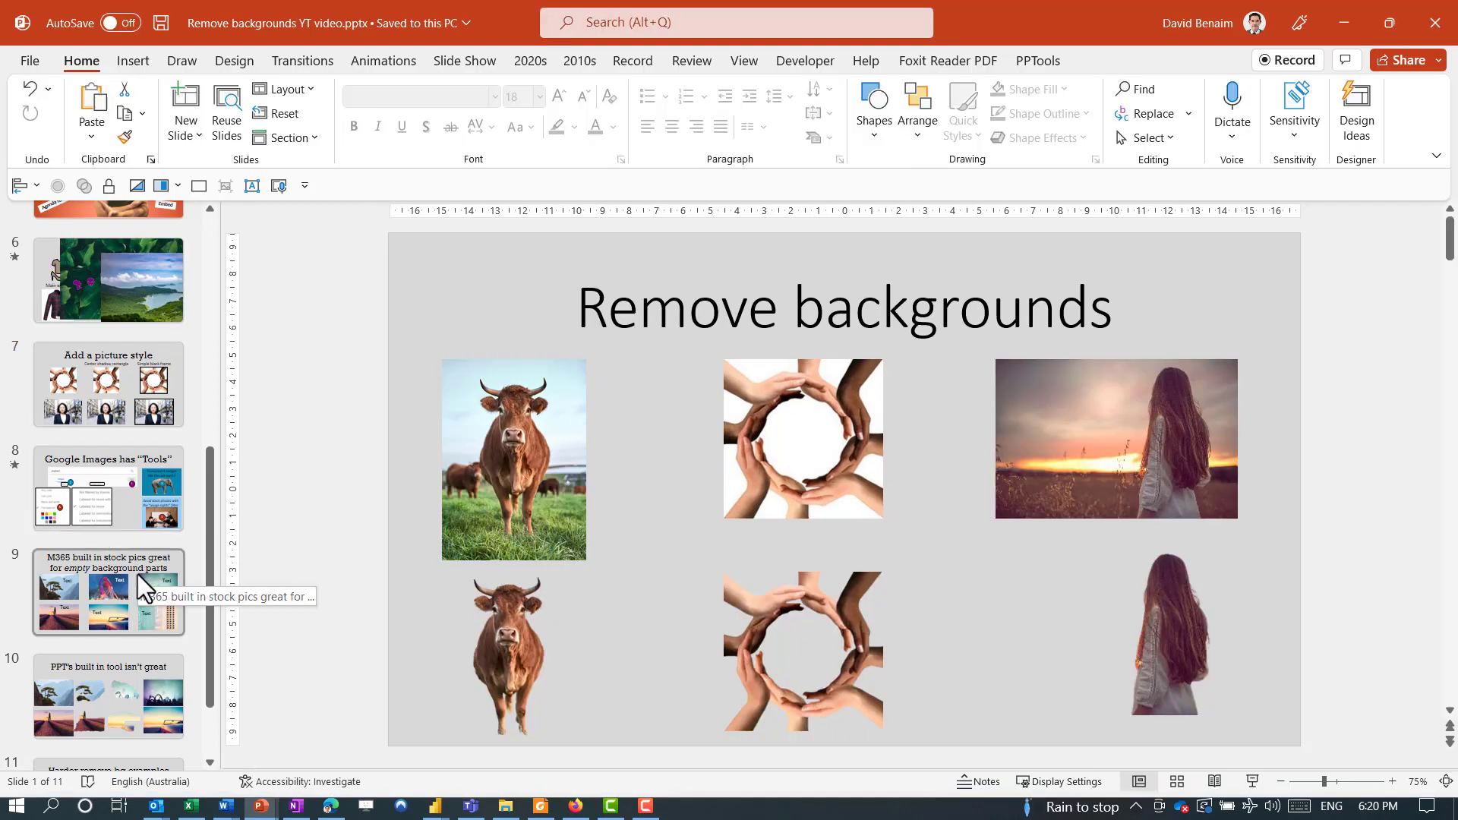
Open the "M365 built in stock pics" slide and examine the mountain tree and Ferris wheel pictures
left_click(131, 585)
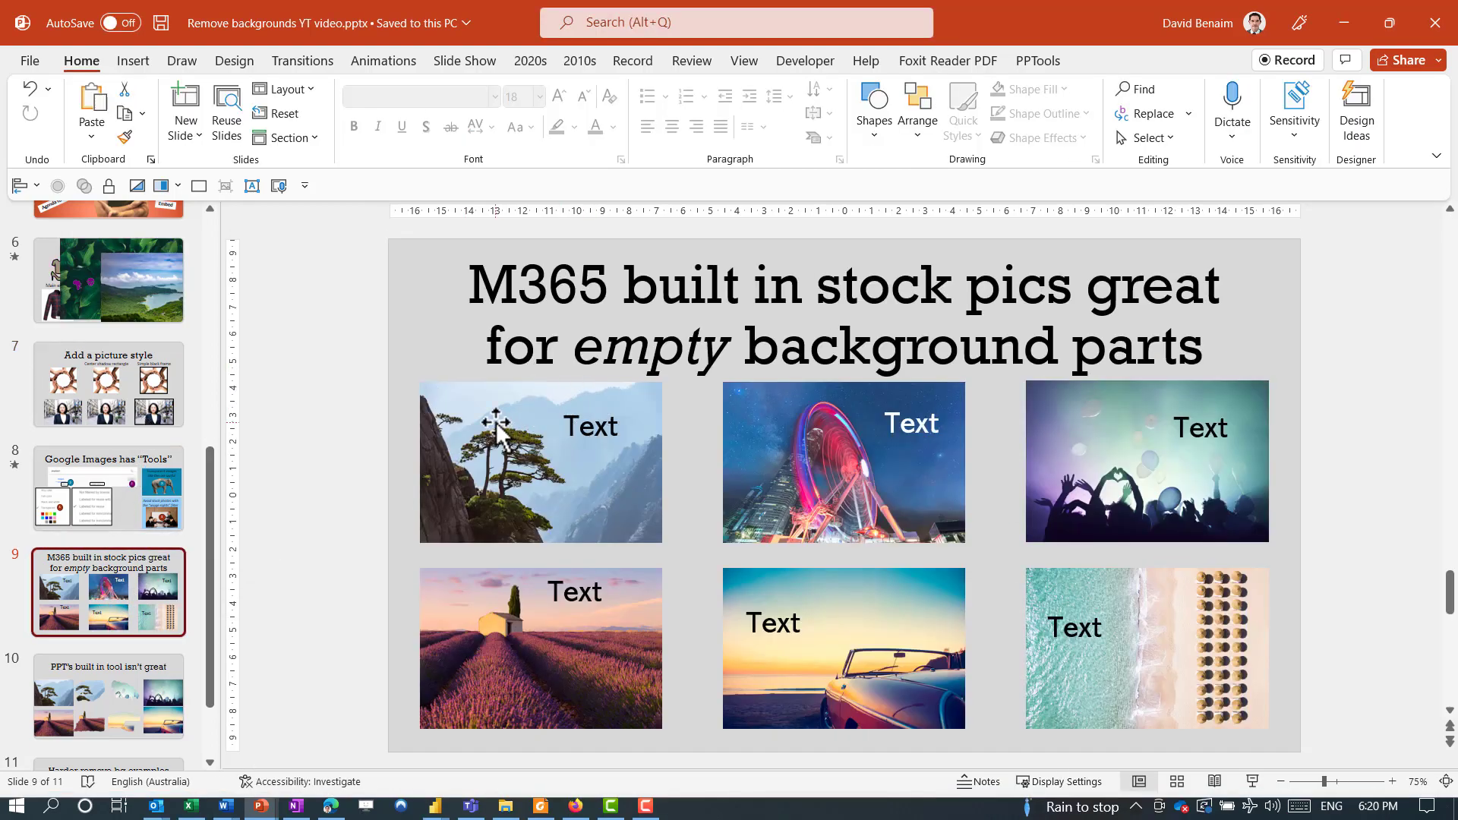
left_click(495, 422)
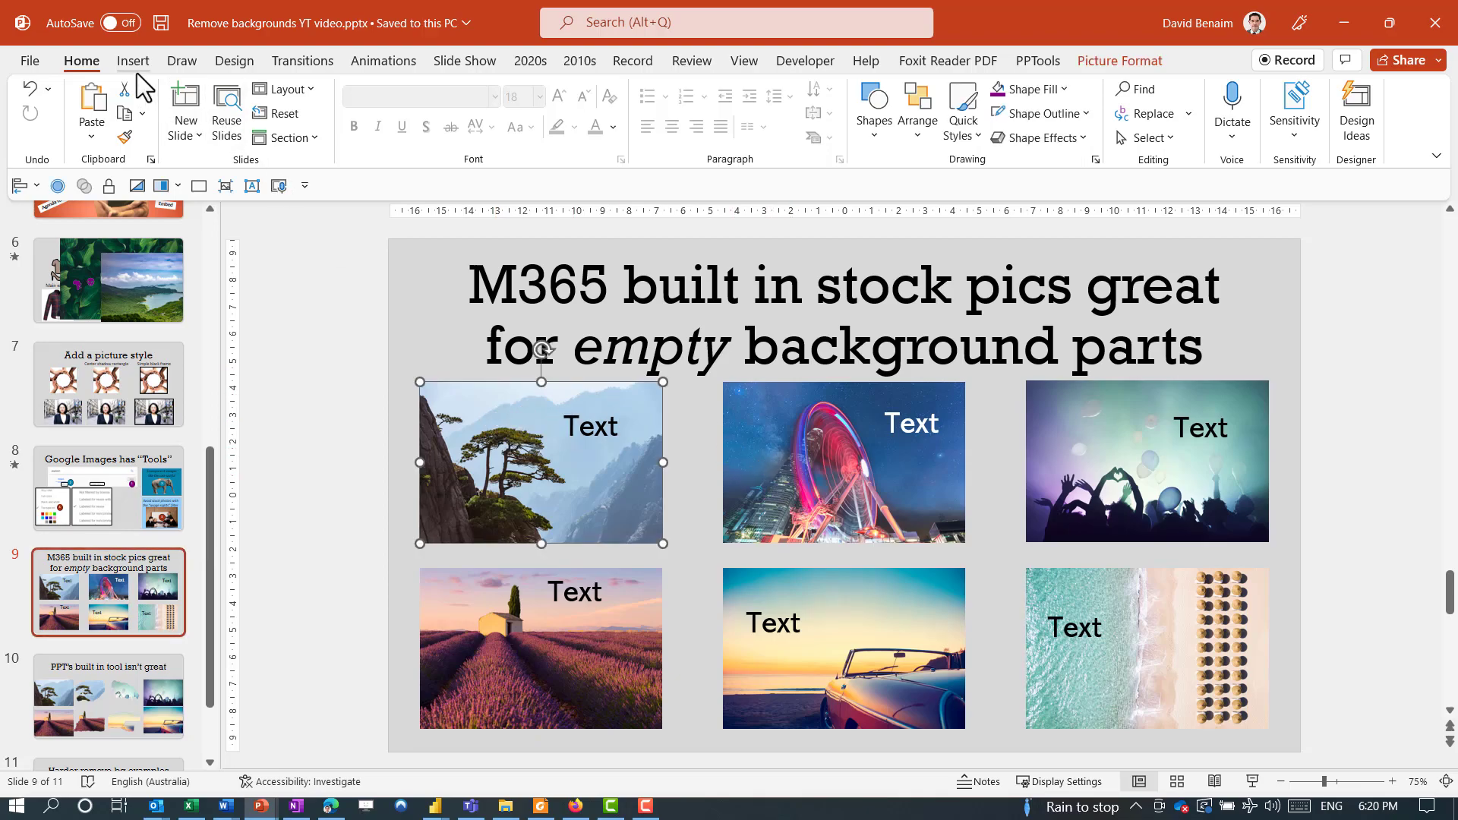
left_click(833, 472)
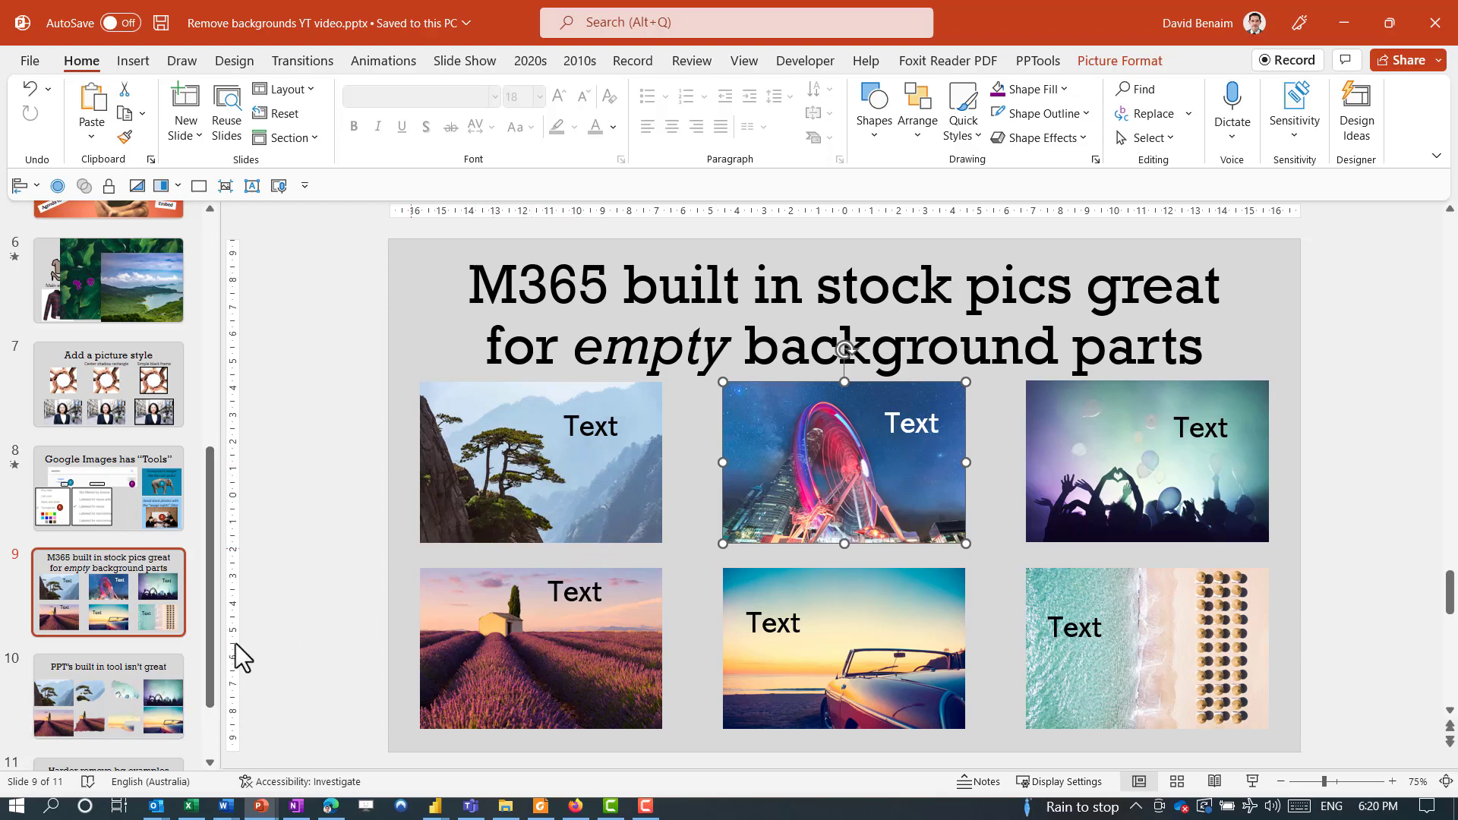
Remove the background from the full mountain tree picture on the "PPT's built in tool isn't great" slide, marking the rocky cliff as an area to keep
left_click(171, 691)
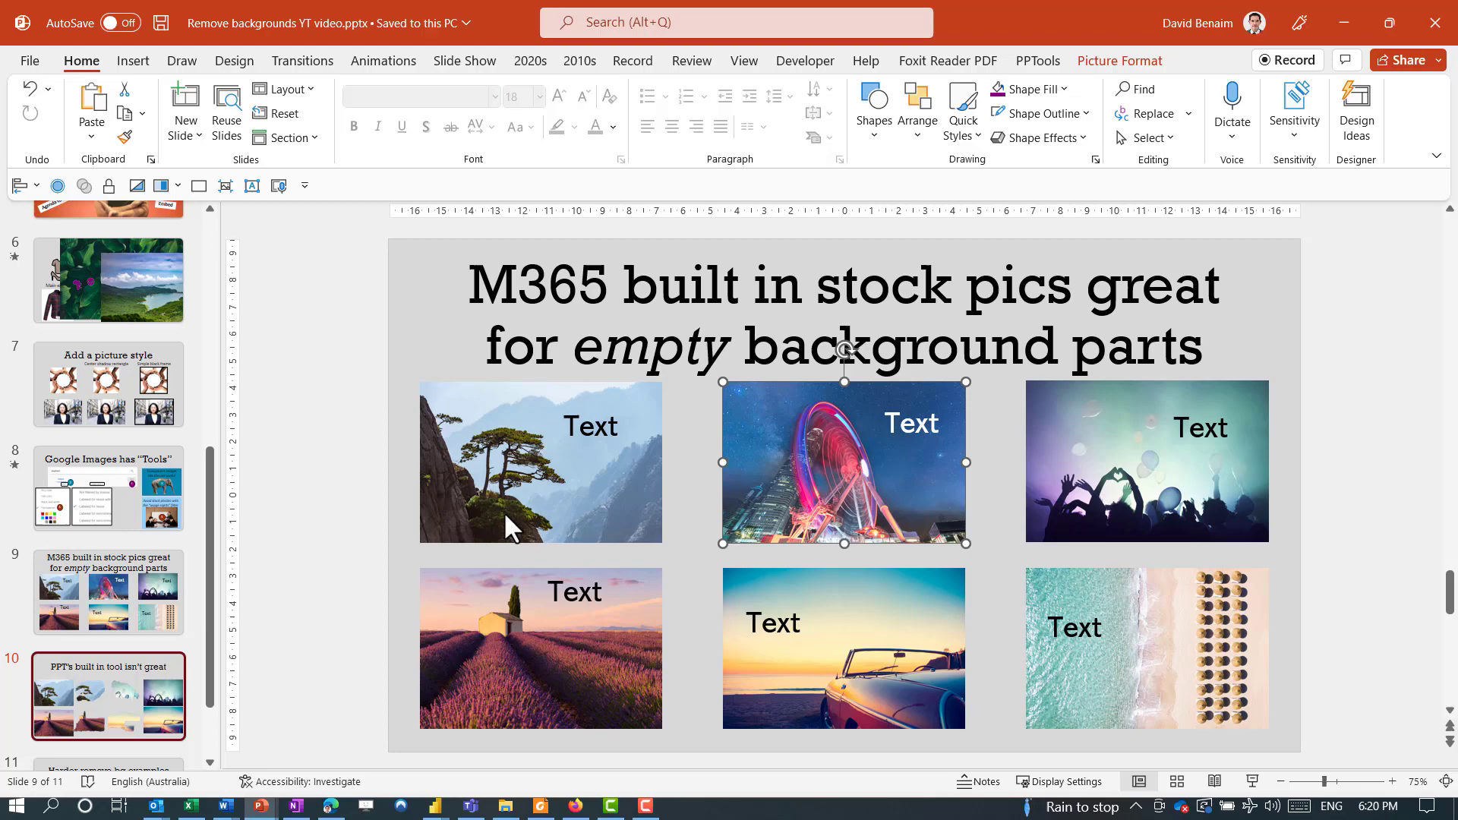
left_click(553, 466)
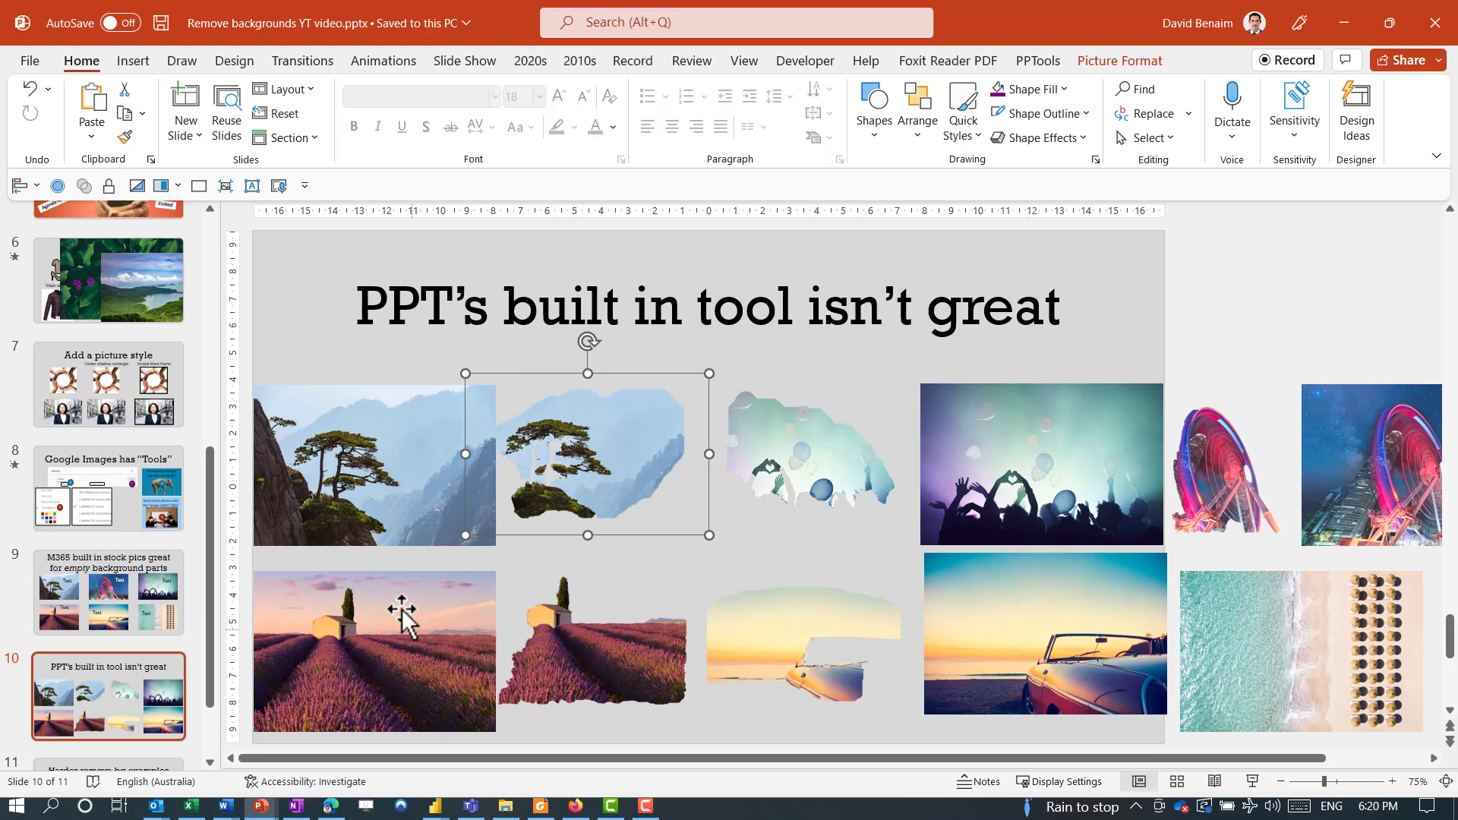
left_click(398, 486)
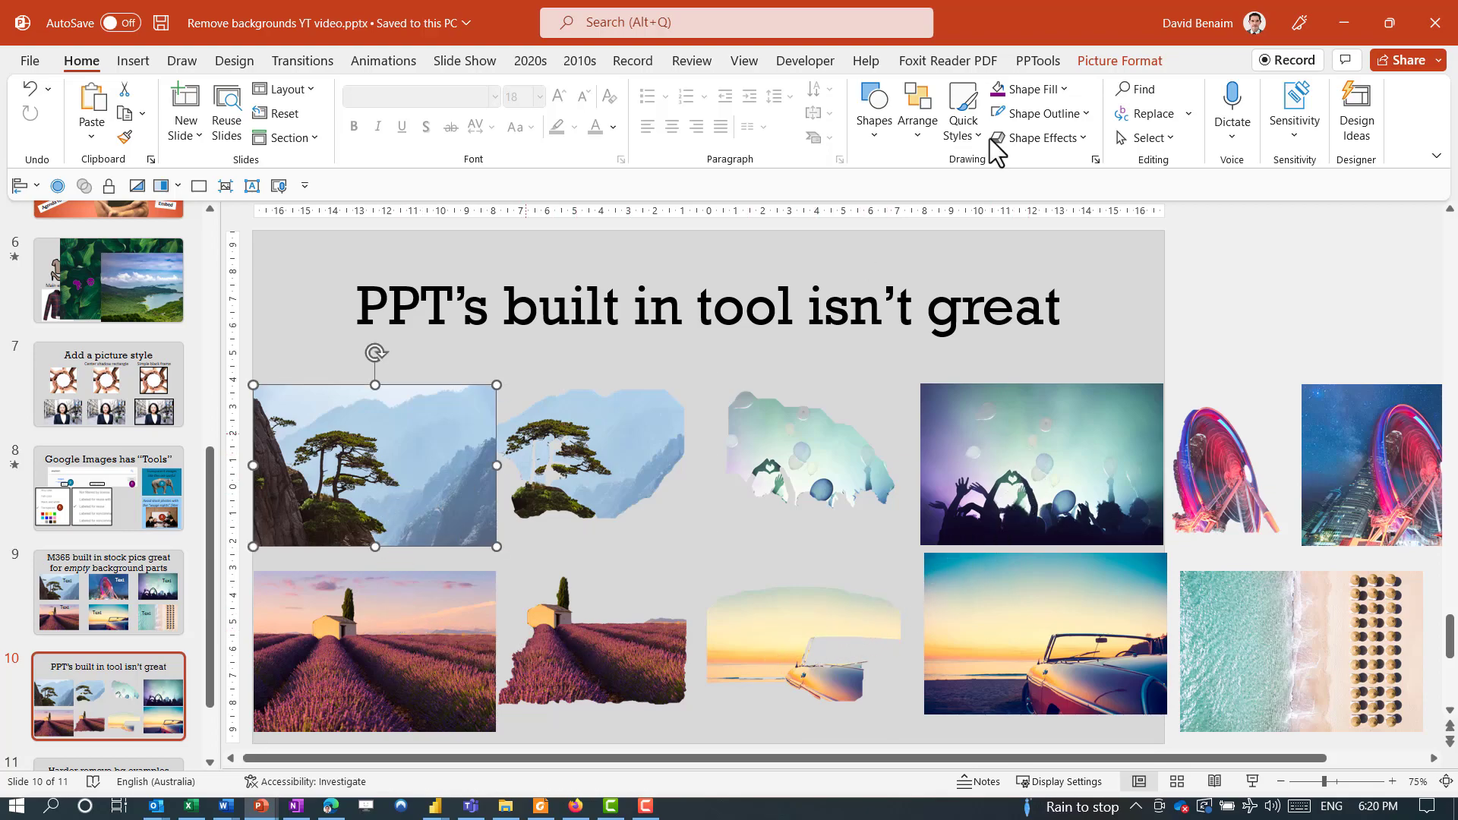
left_click(1124, 63)
left_click(52, 122)
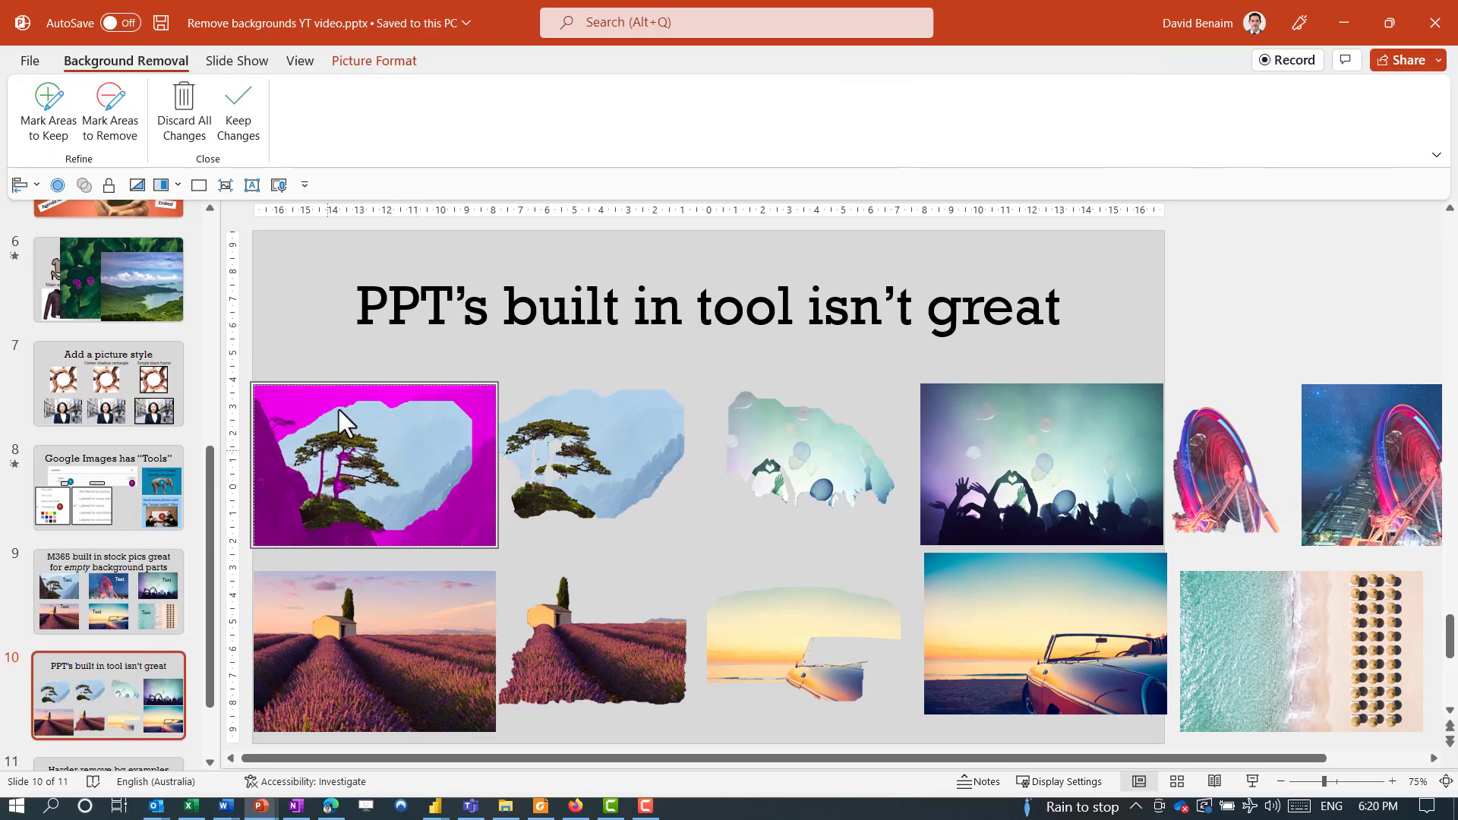
left_click(49, 133)
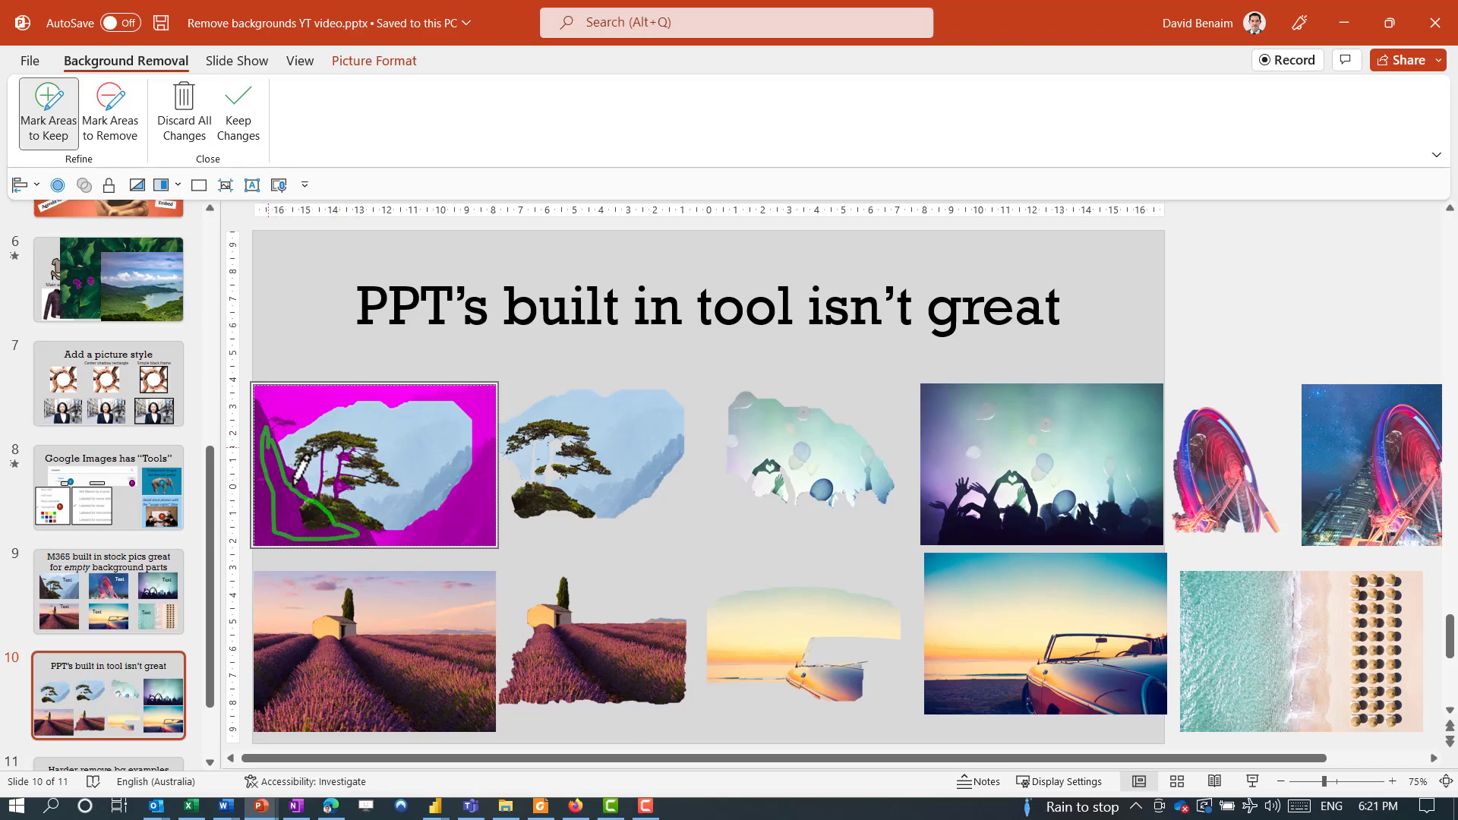
left_click_drag(265, 461, 284, 461)
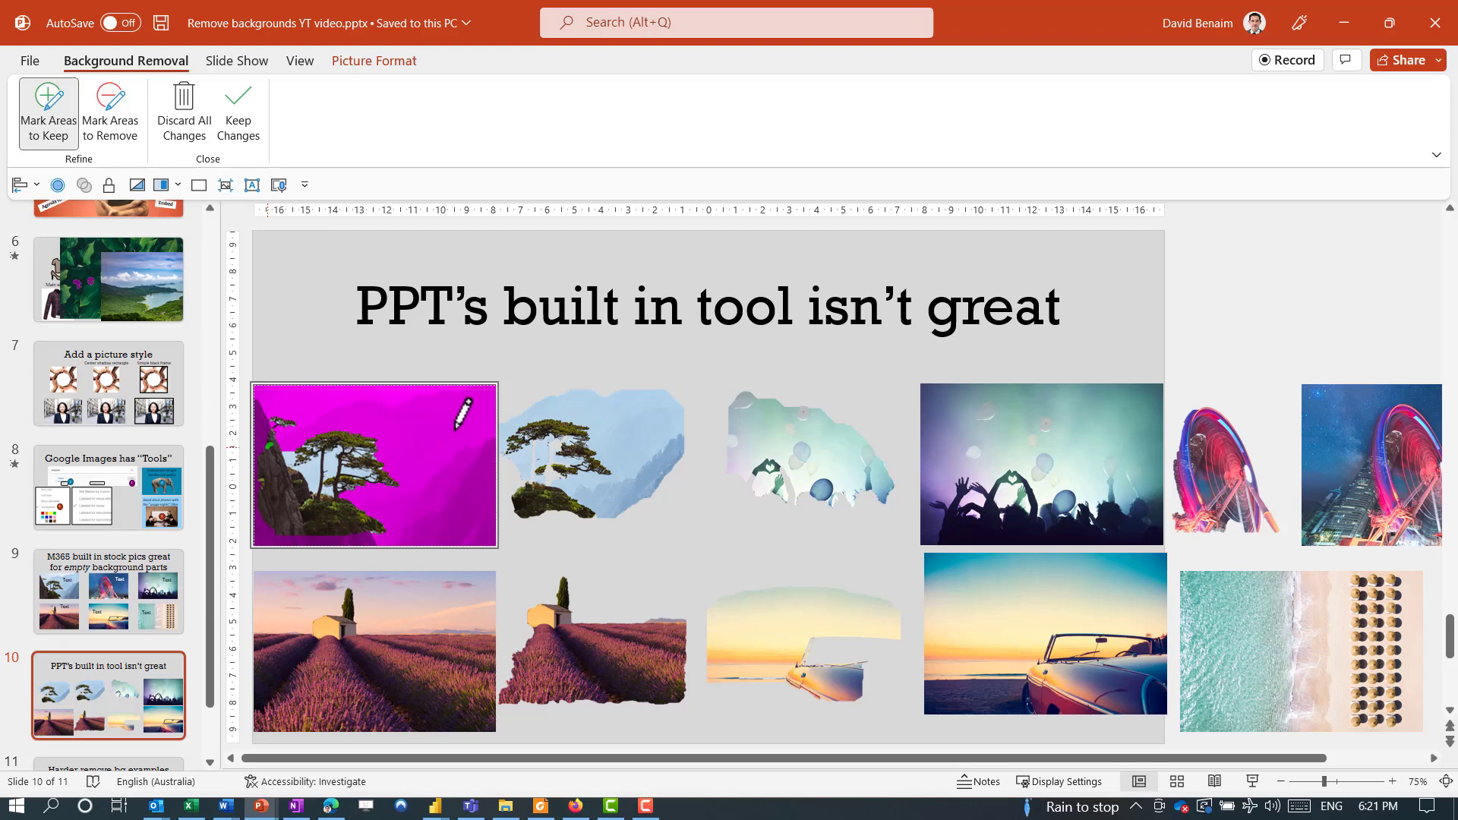
left_click(605, 362)
left_click(619, 424)
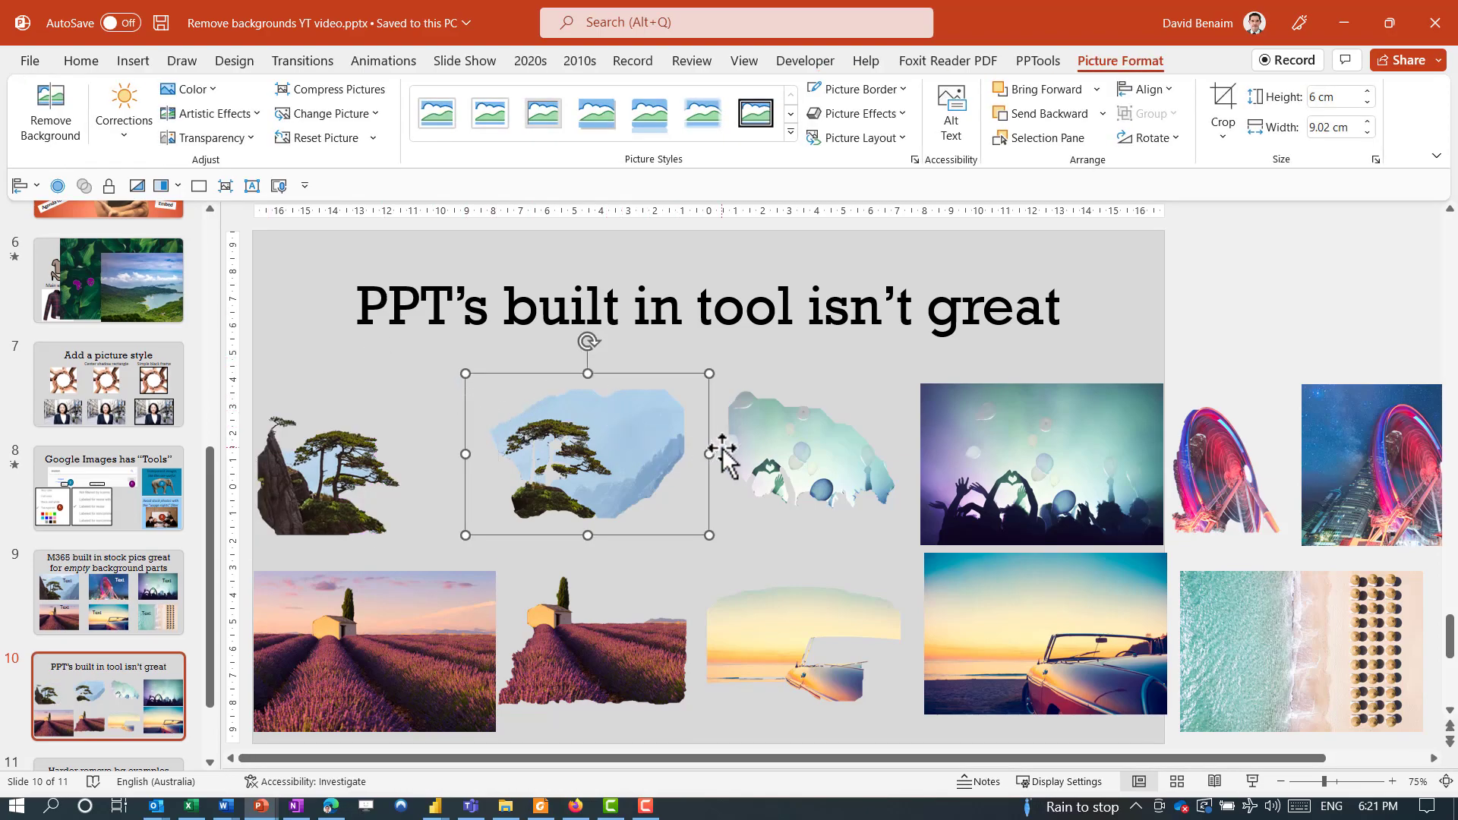
key("alt+j")
key("p")
key("e")
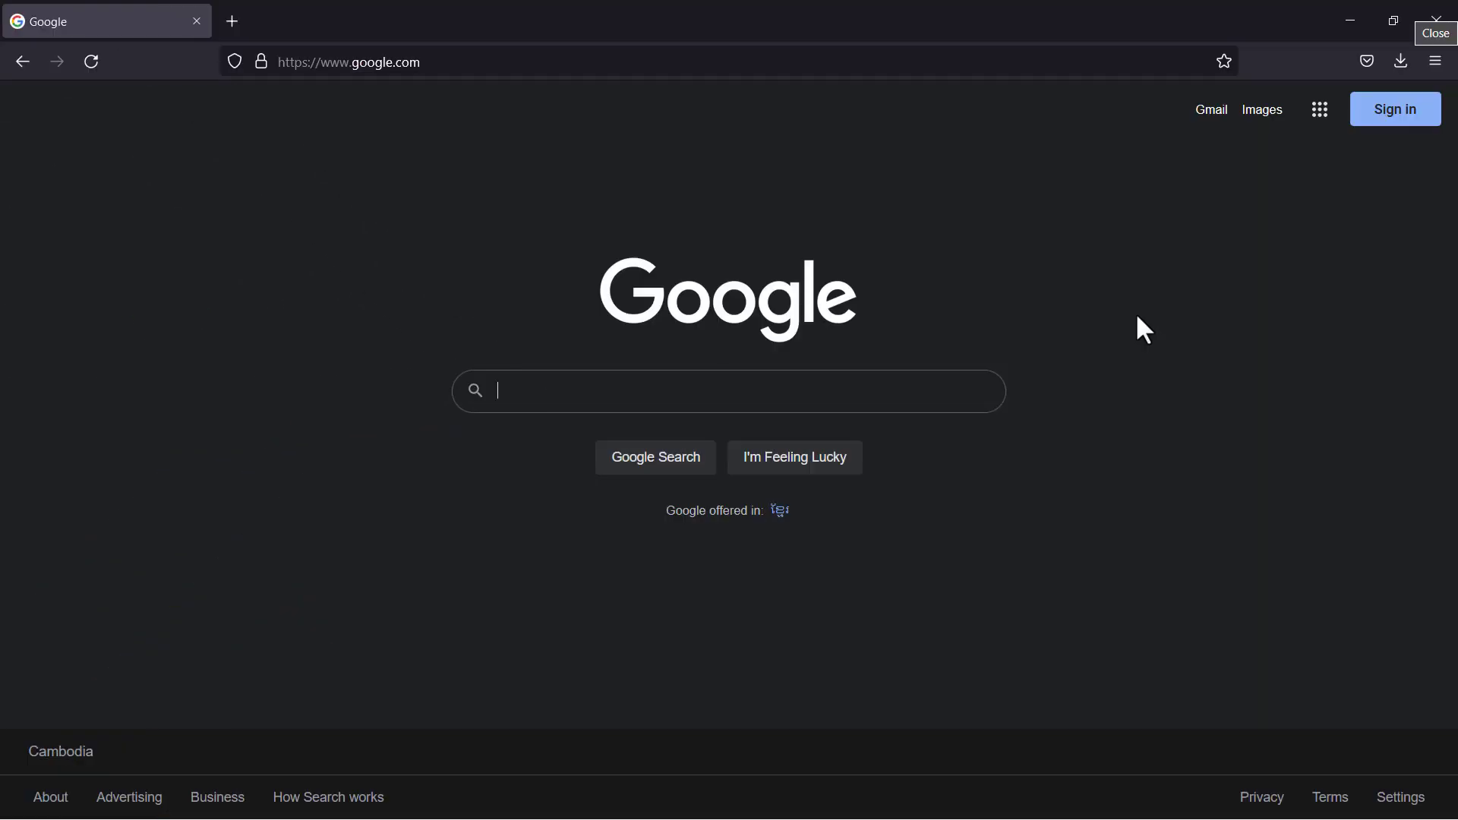
Search Google Images in the browser for "elephant" and filter the results to transparent color
type("elephant")
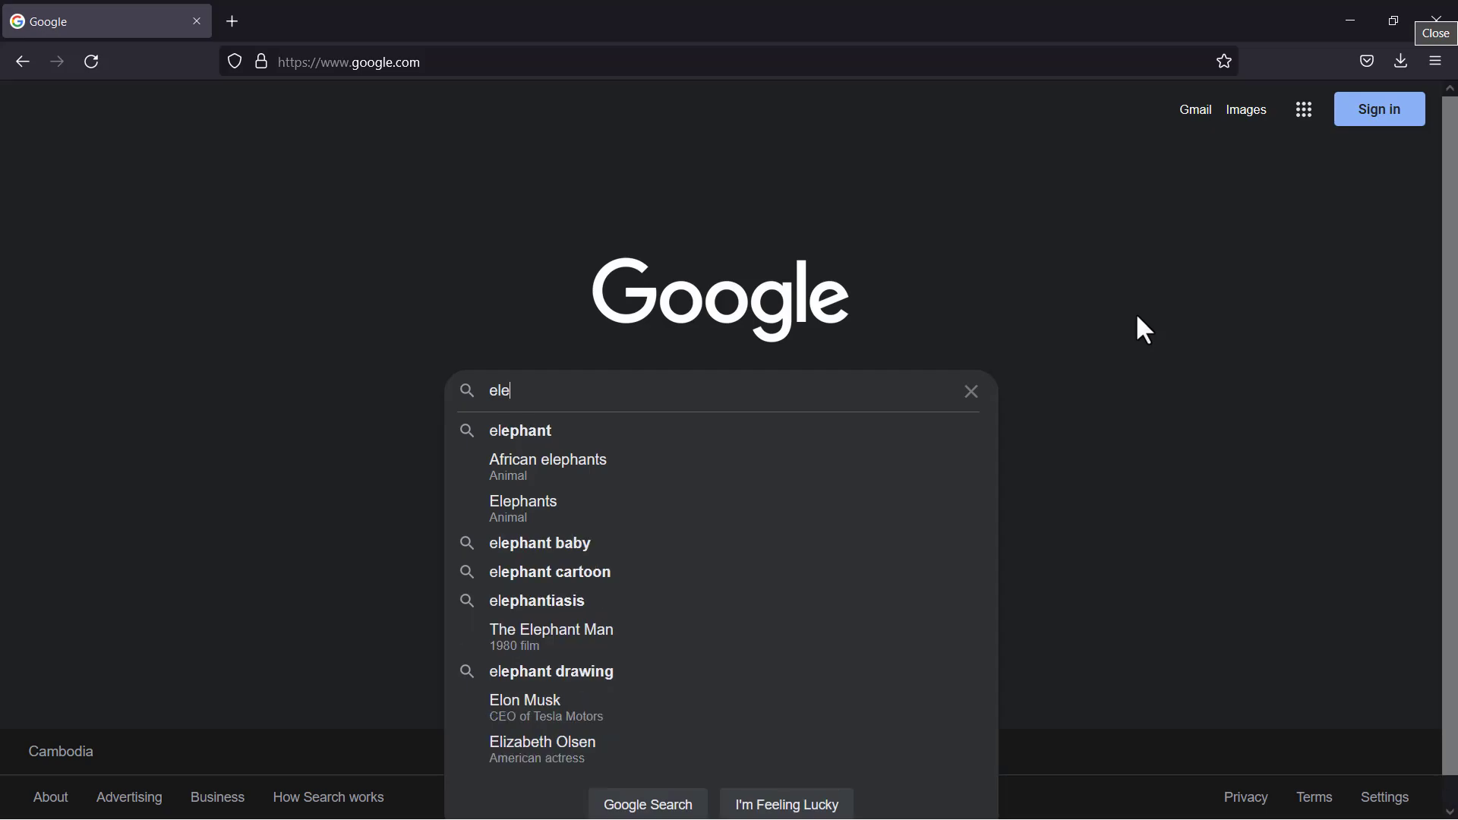
key("Return")
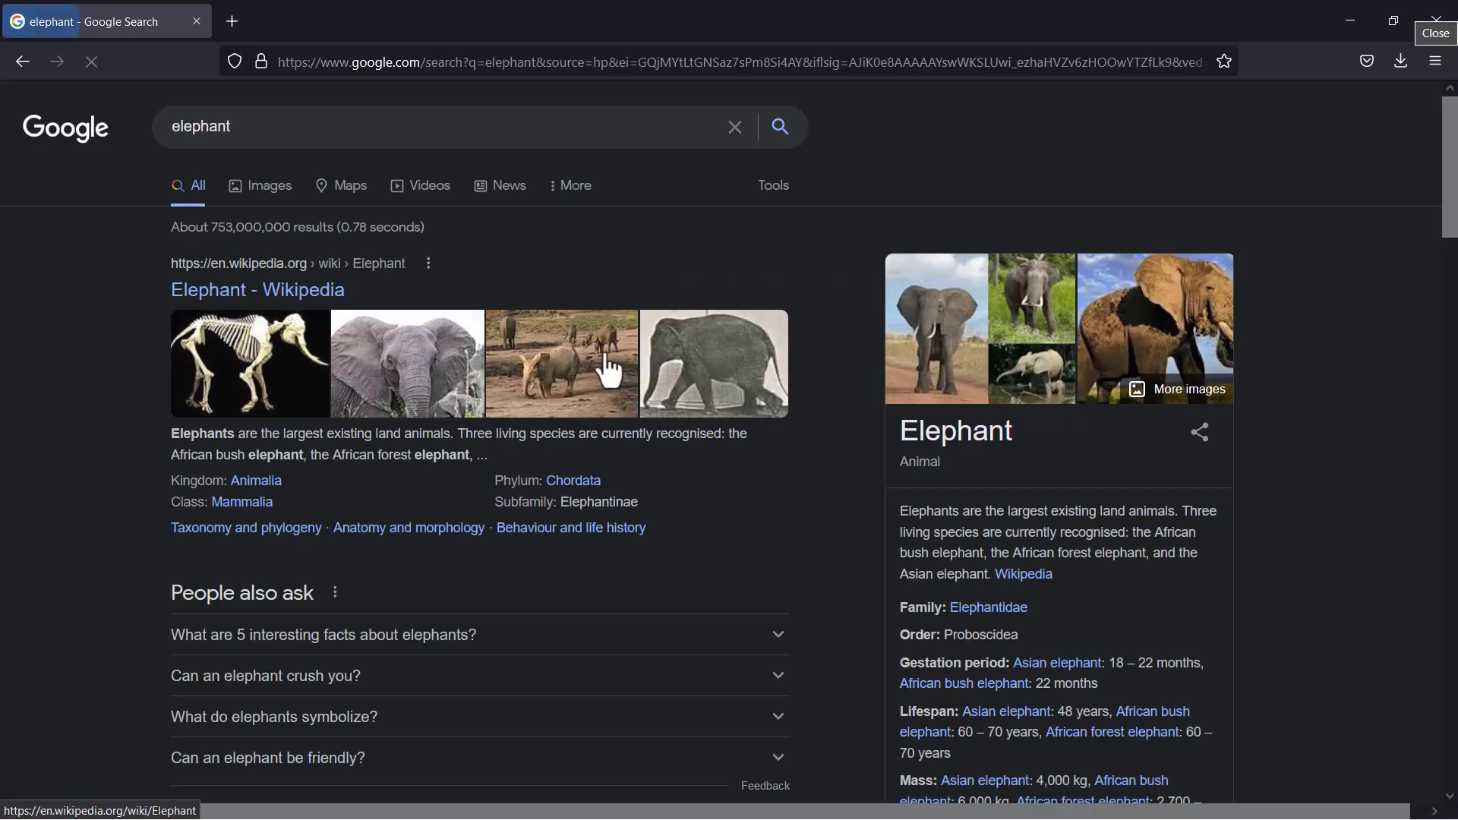
left_click(272, 190)
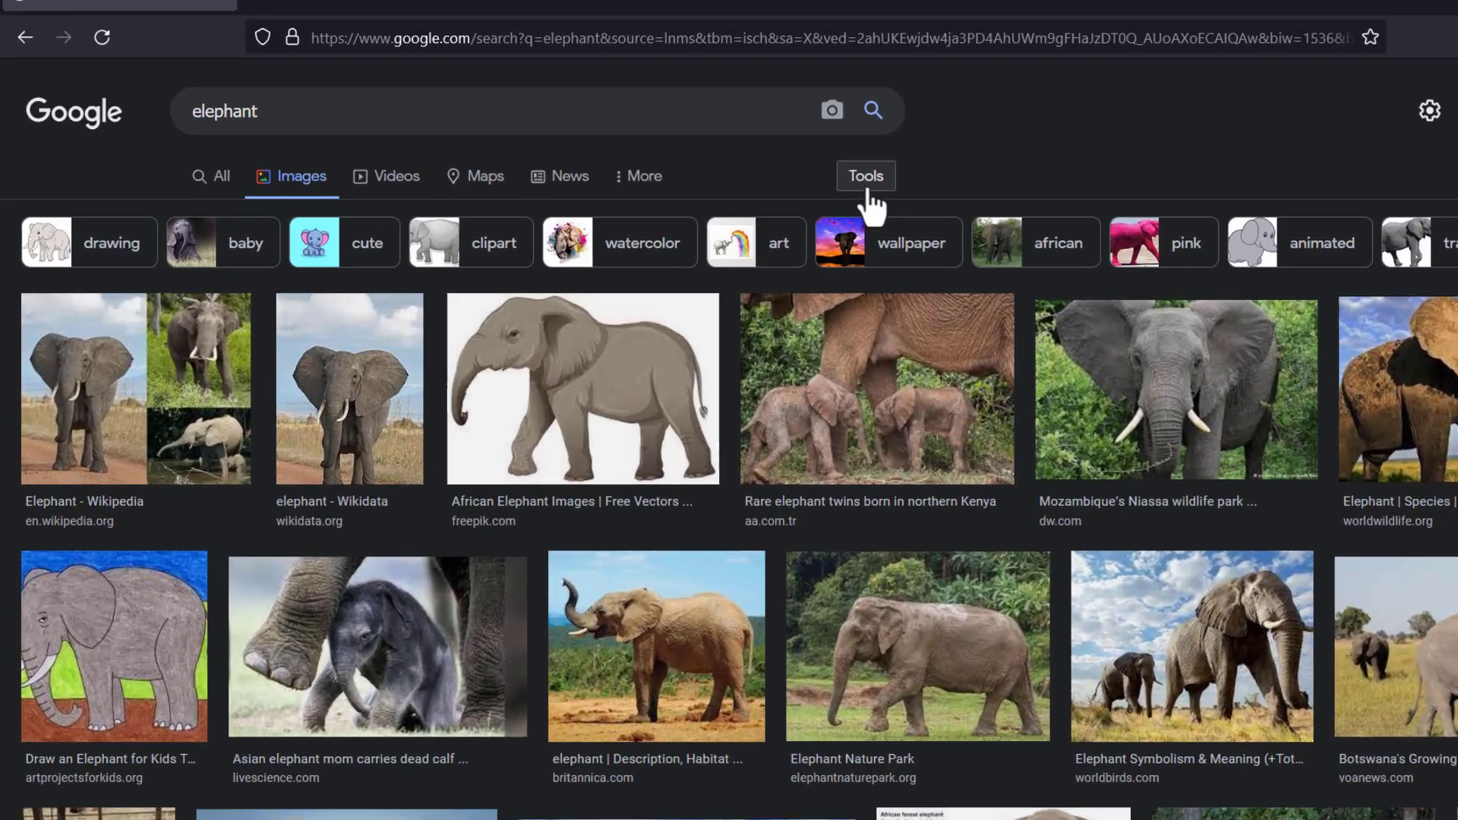
left_click(775, 196)
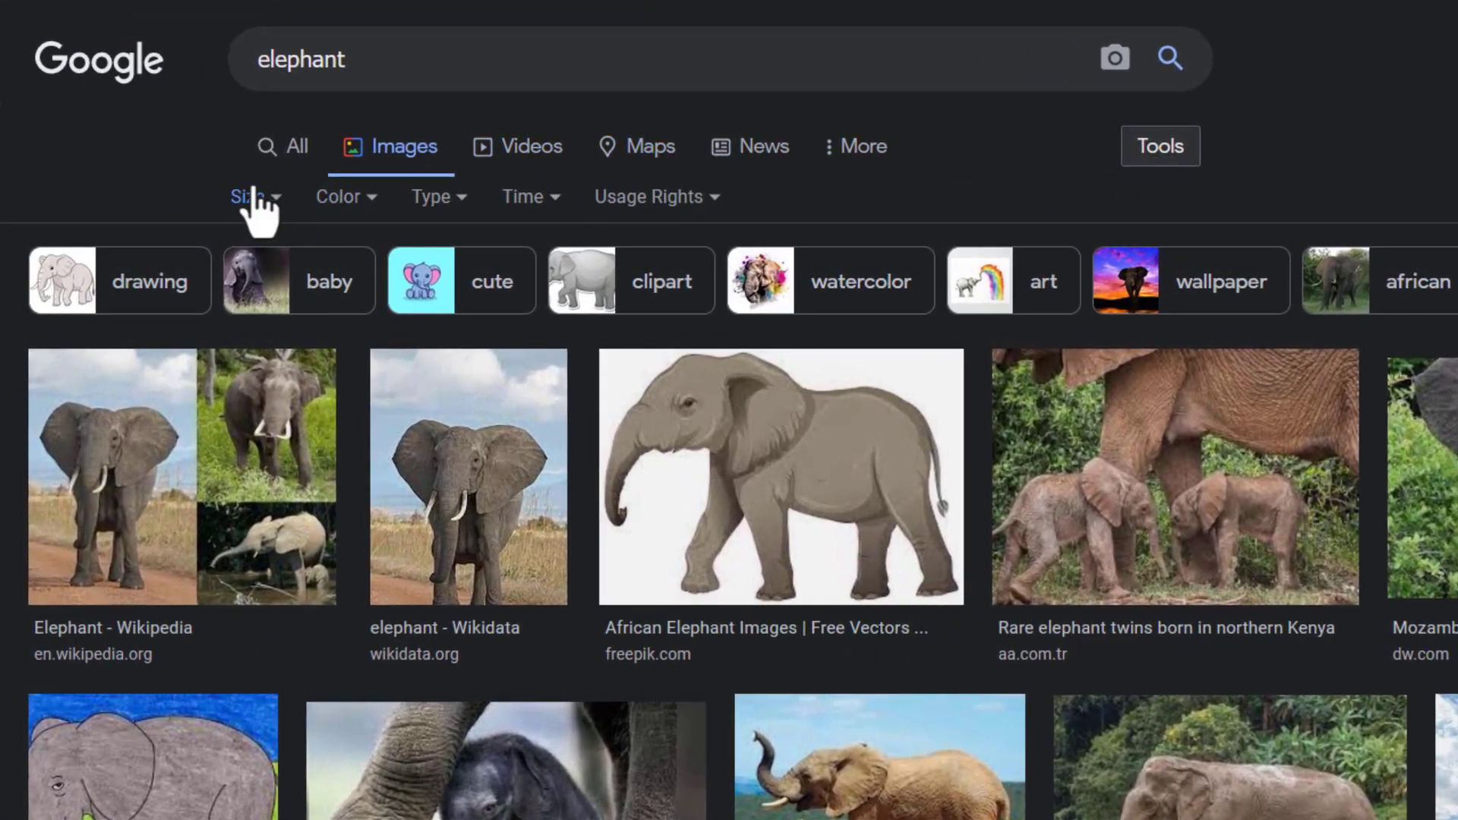
left_click(365, 201)
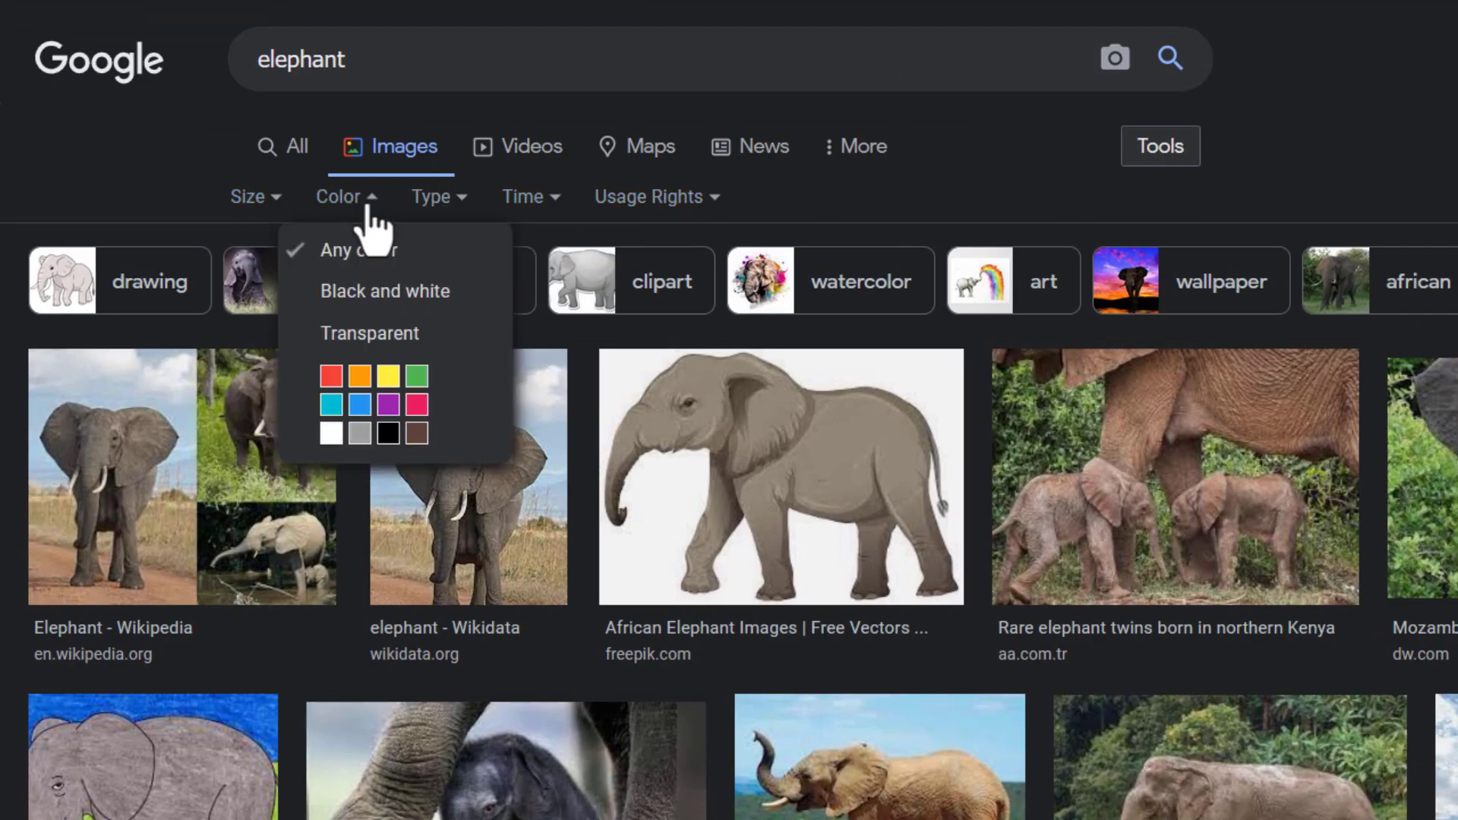
left_click(391, 334)
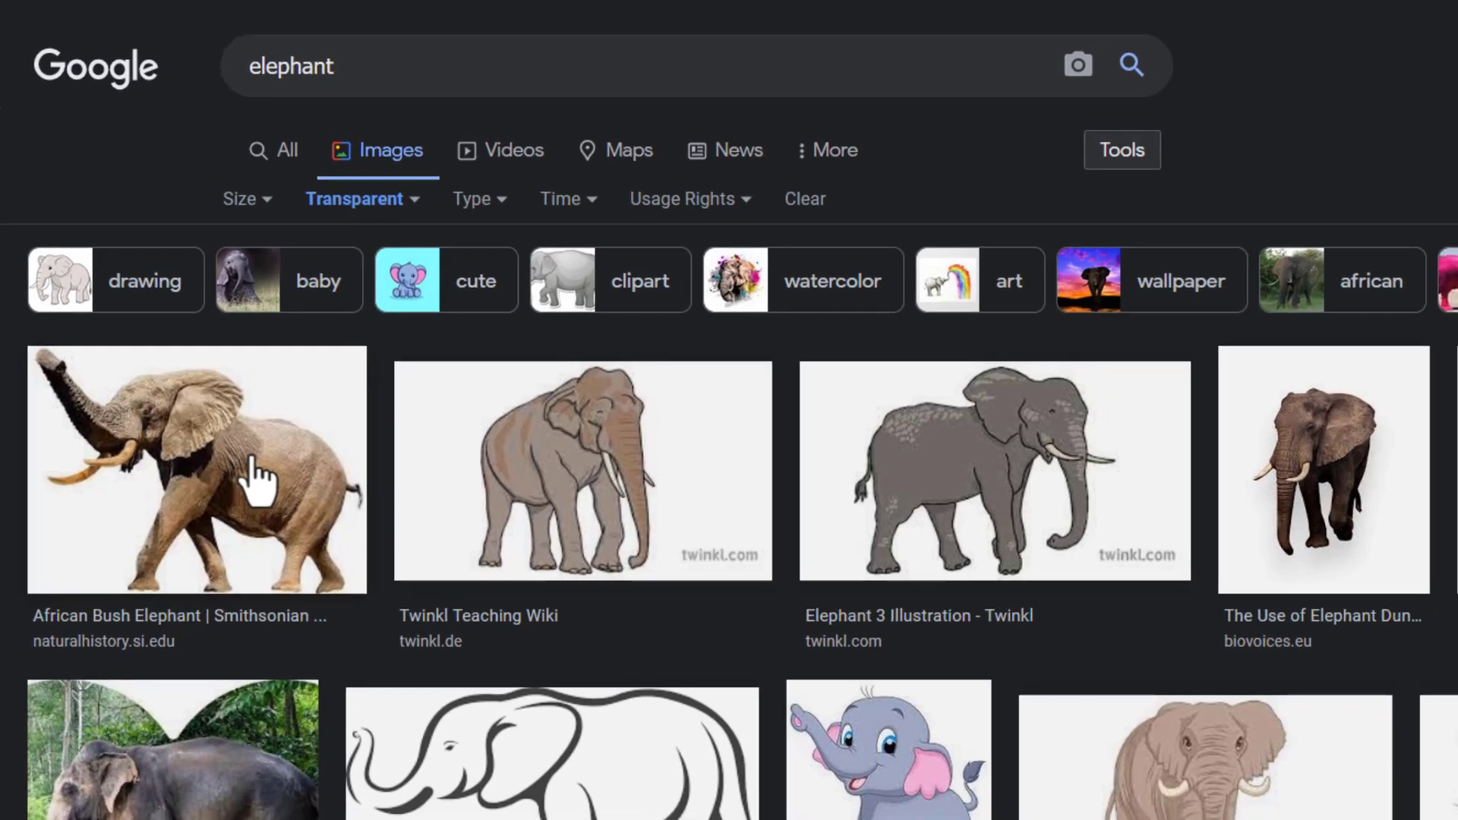
Copy the African Bush Elephant image onto slide 11 in PowerPoint and shrink it toward its lower-left corner
left_click(266, 490)
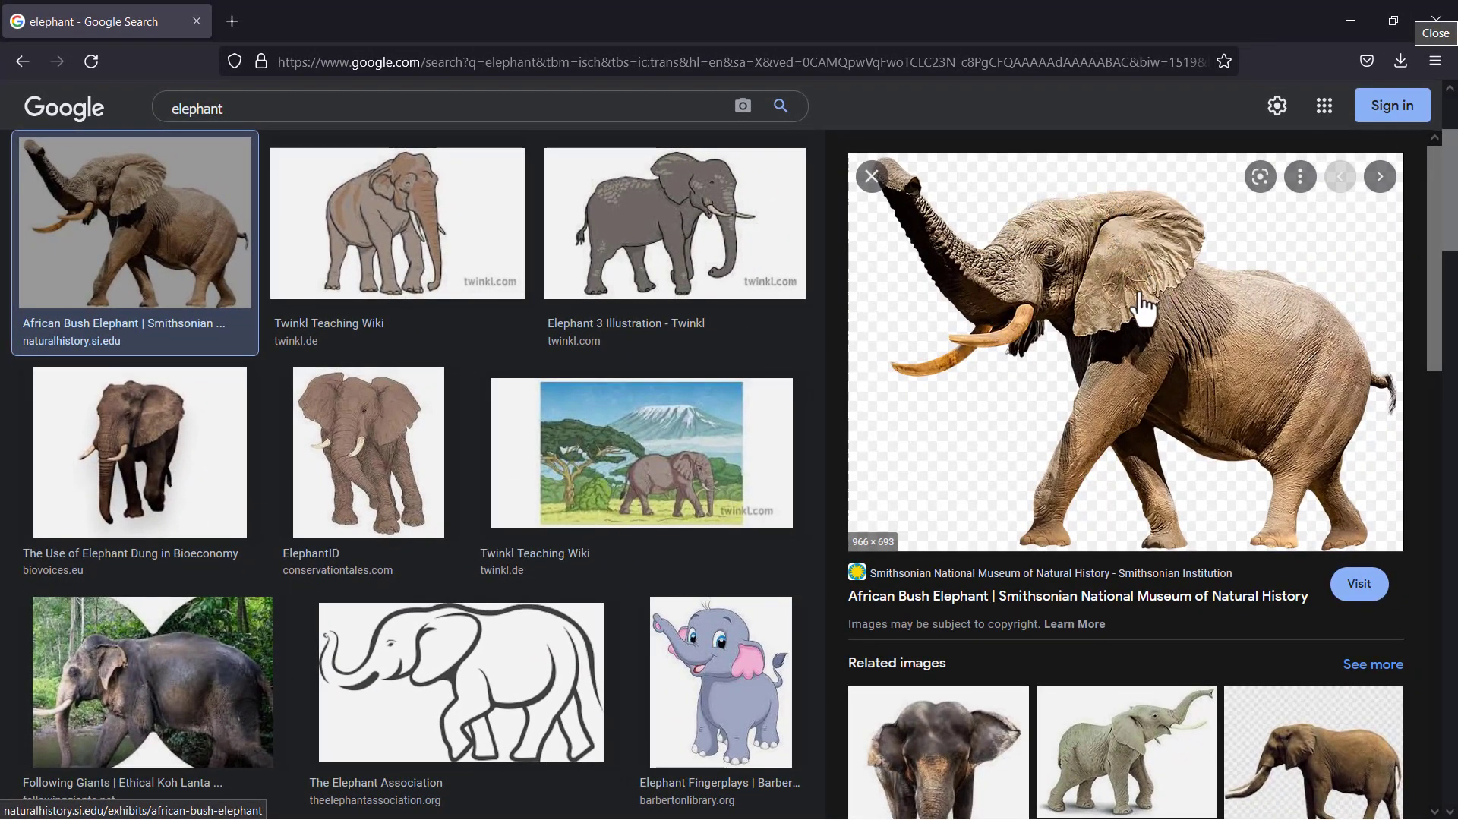
right_click(1043, 260)
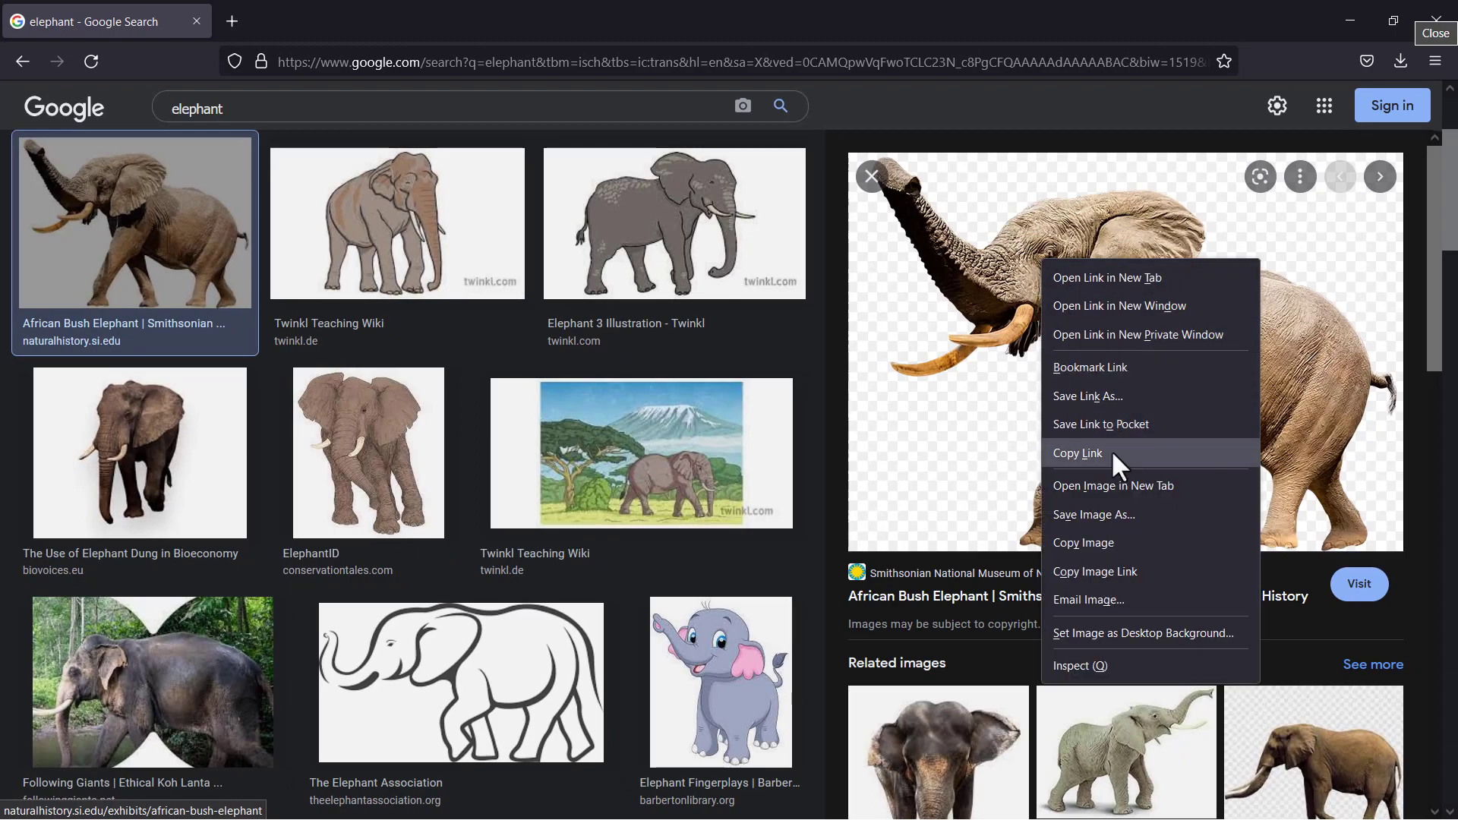
left_click(1121, 544)
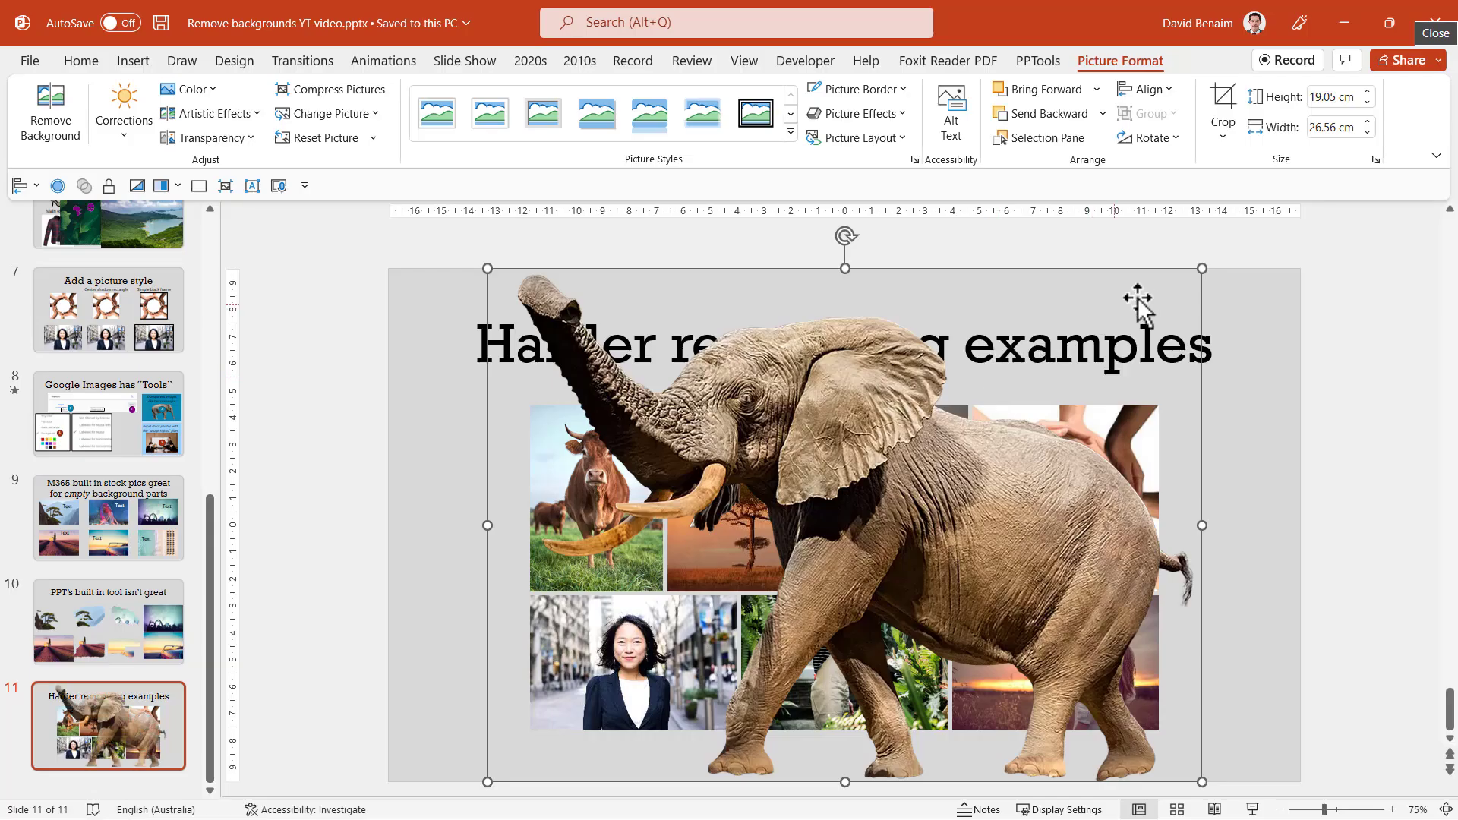
left_click_drag(1202, 268, 739, 585)
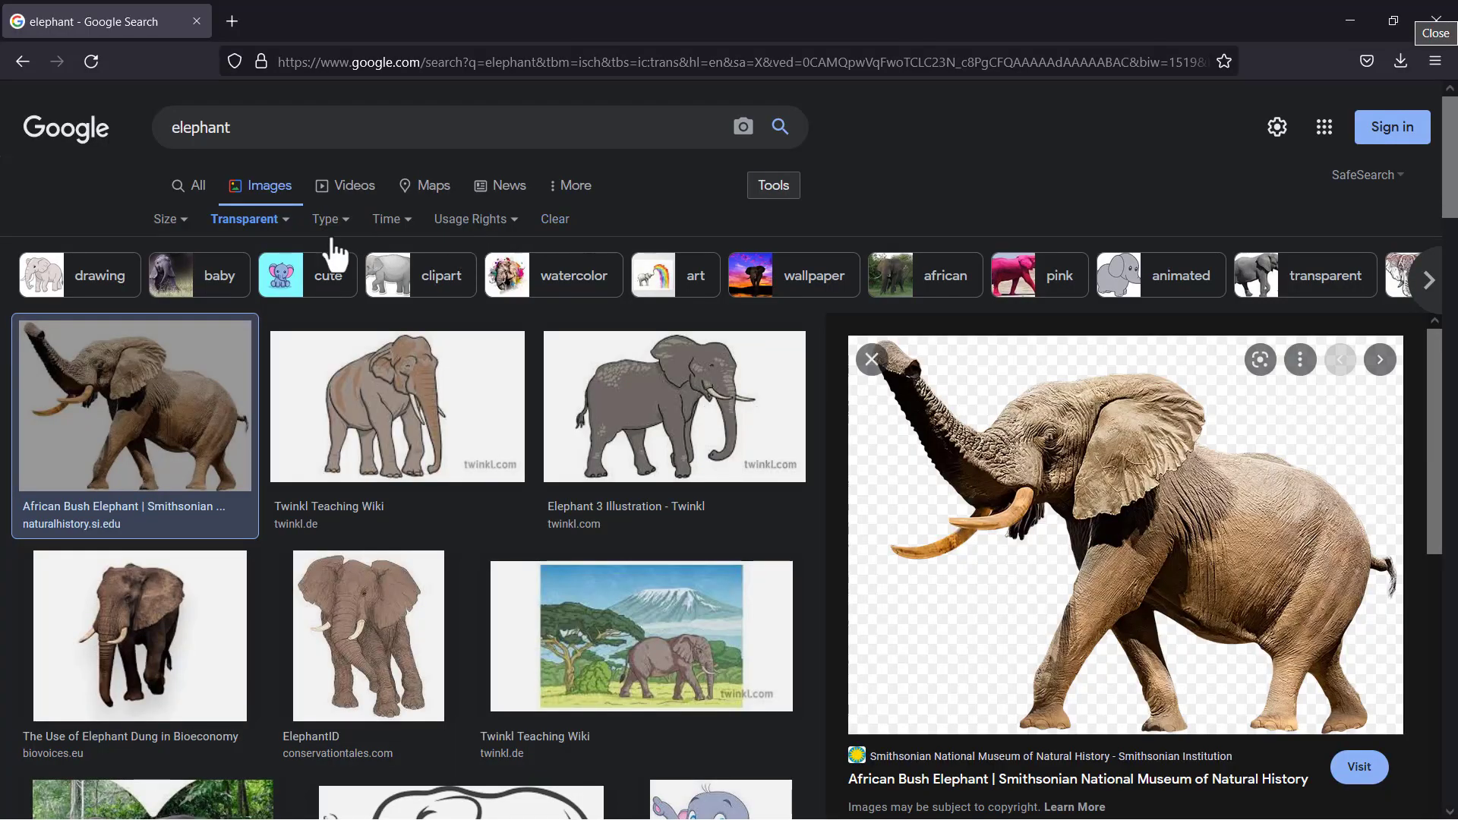
Back in the browser's elephant image results, limit the transparent images to Large size
left_click(243, 226)
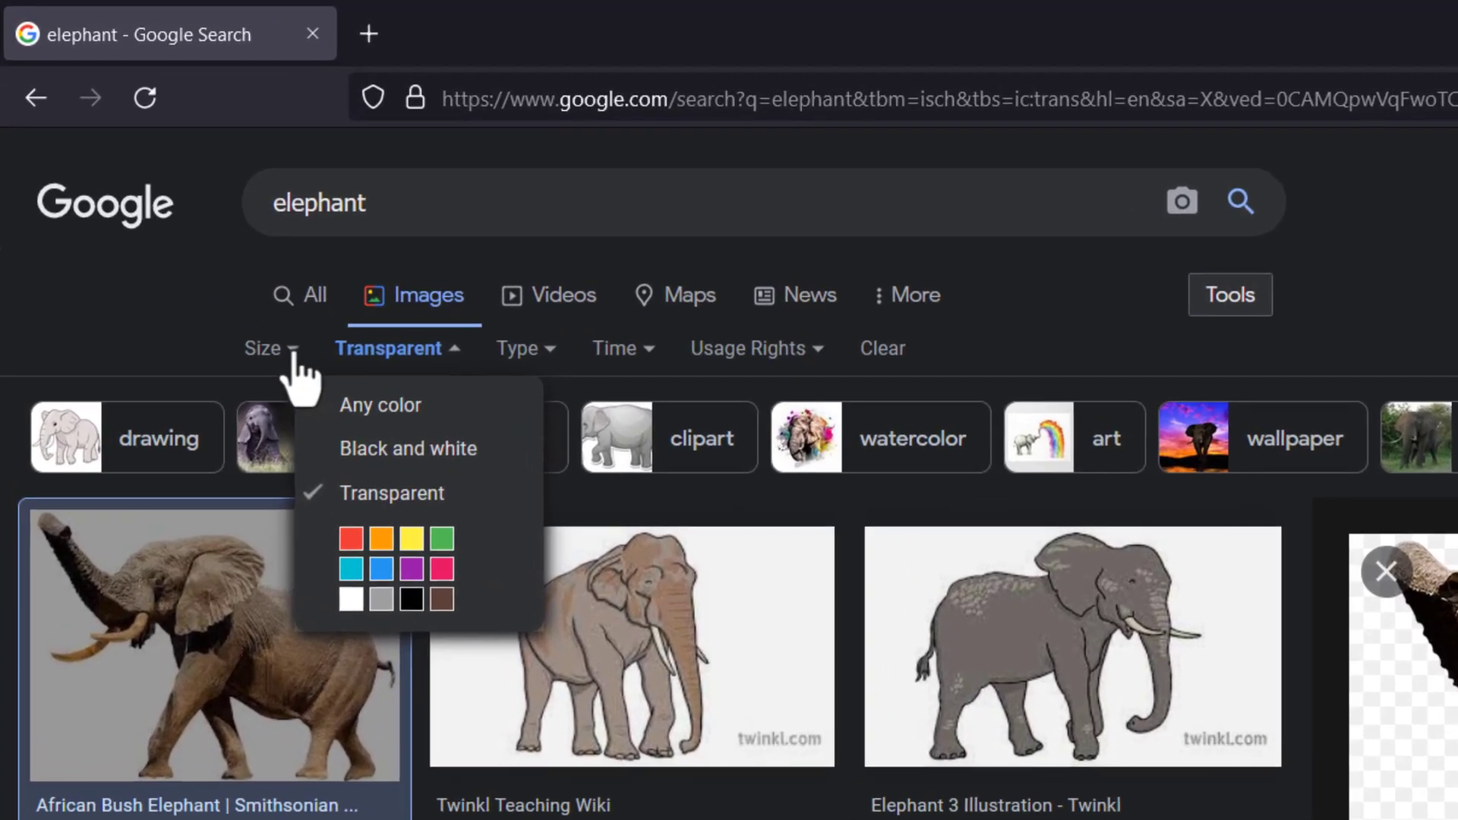
left_click(294, 351)
left_click(296, 356)
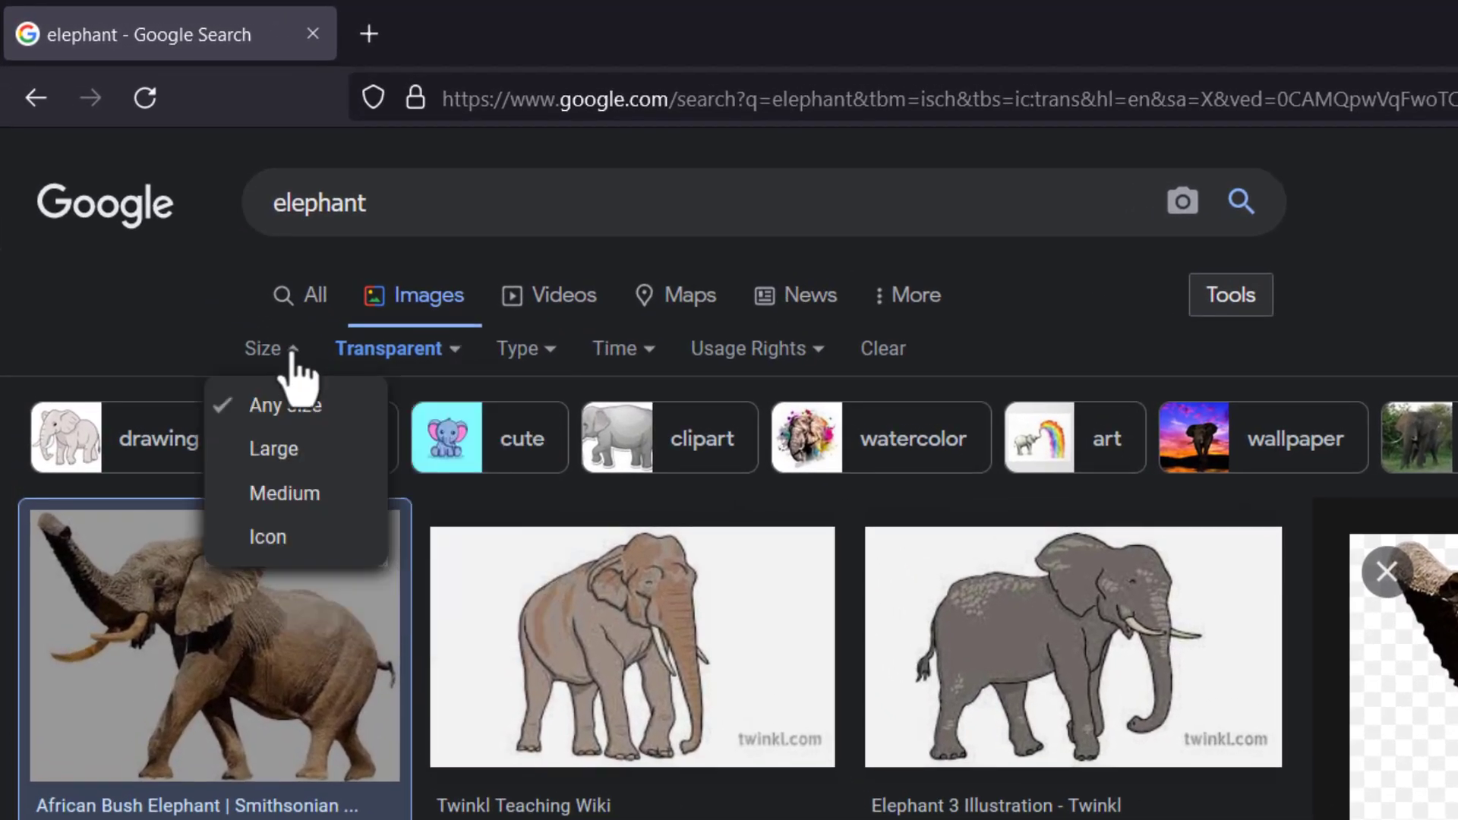
left_click(303, 450)
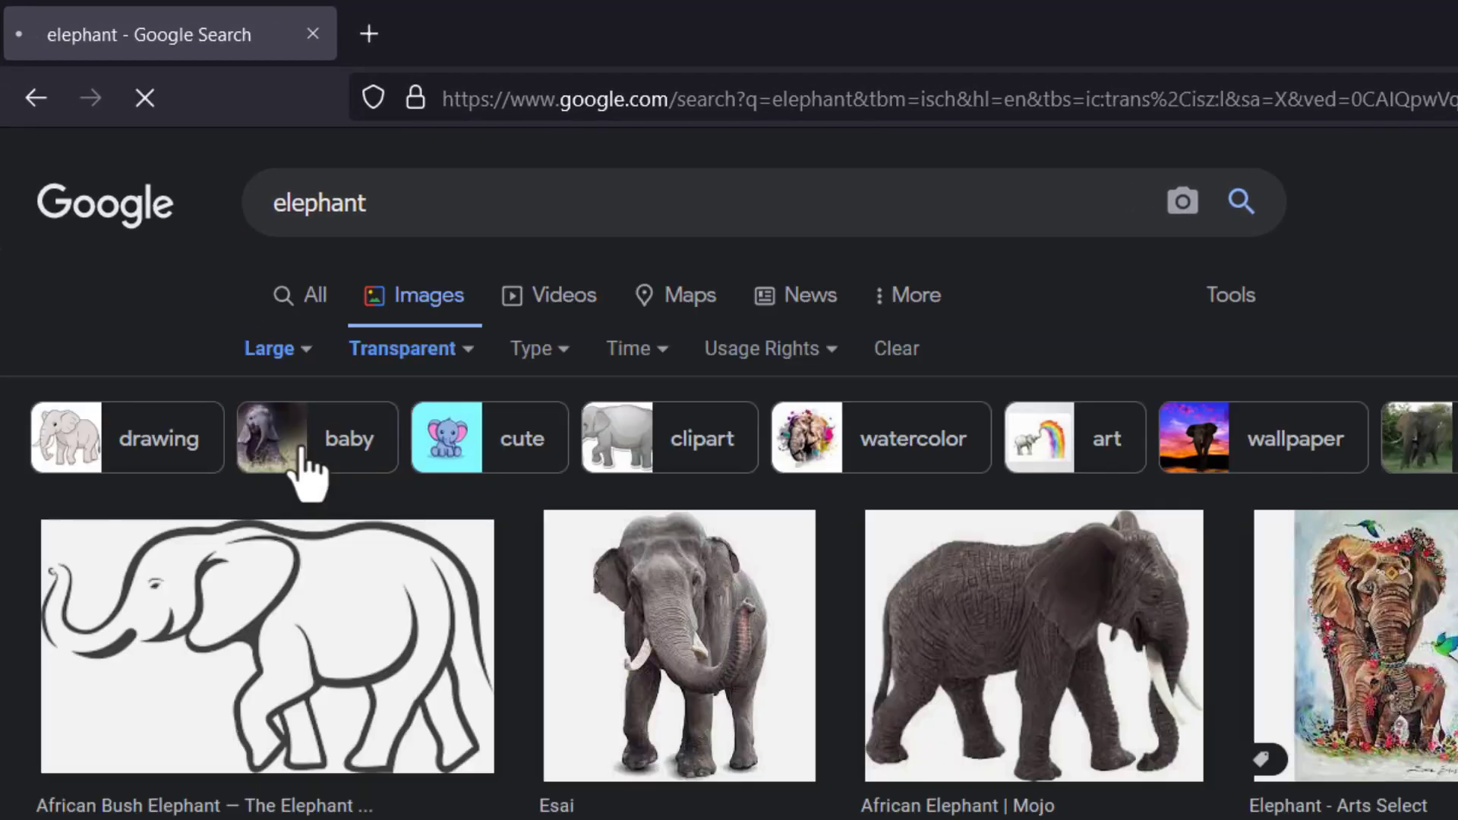
Examine the large transparent elephant image results and the options offered by the Type, Time and Usage Rights filters
scroll(618, 618, "down", 3)
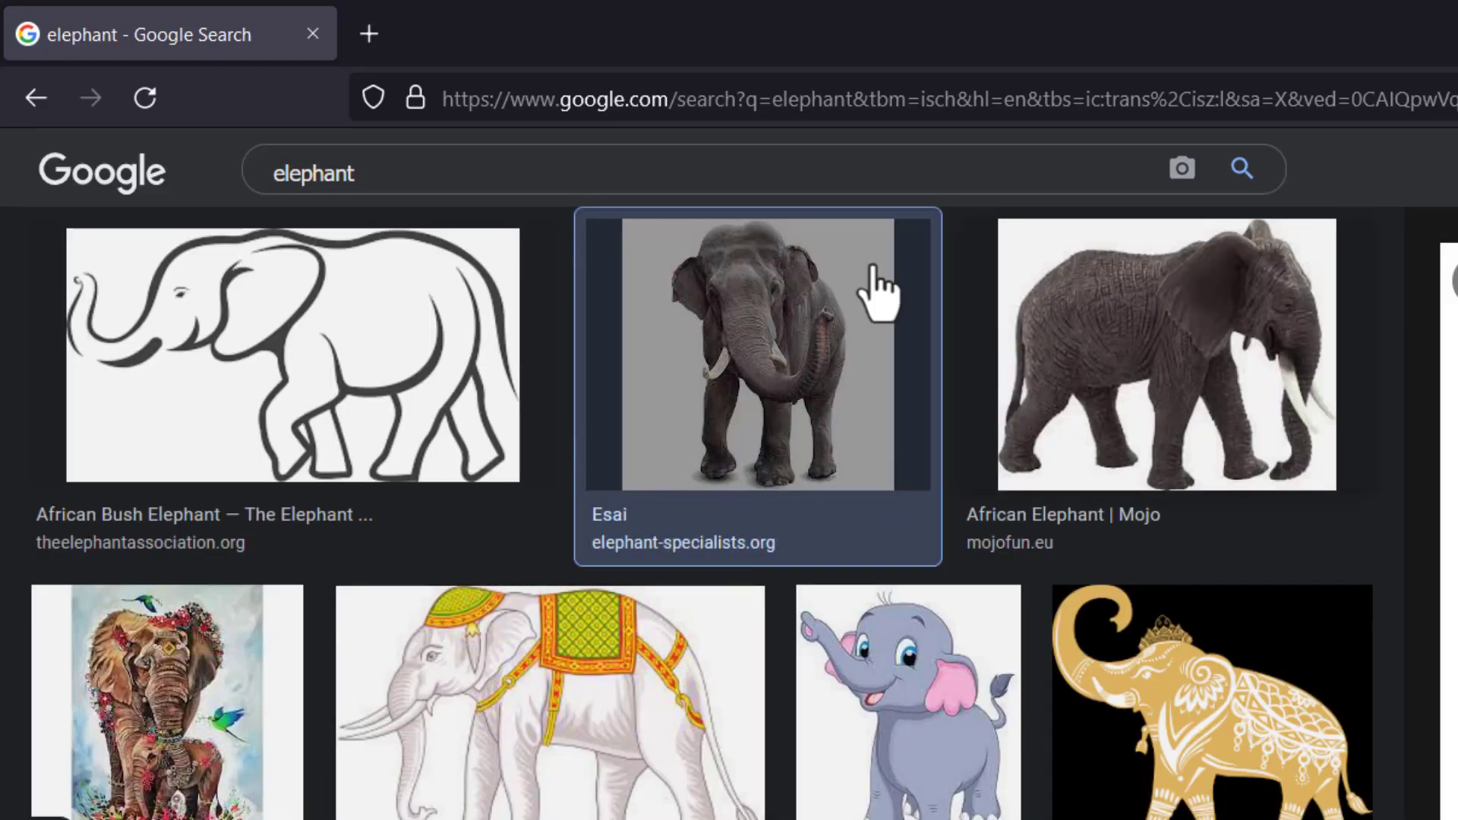
scroll(1094, 443, "up", 3)
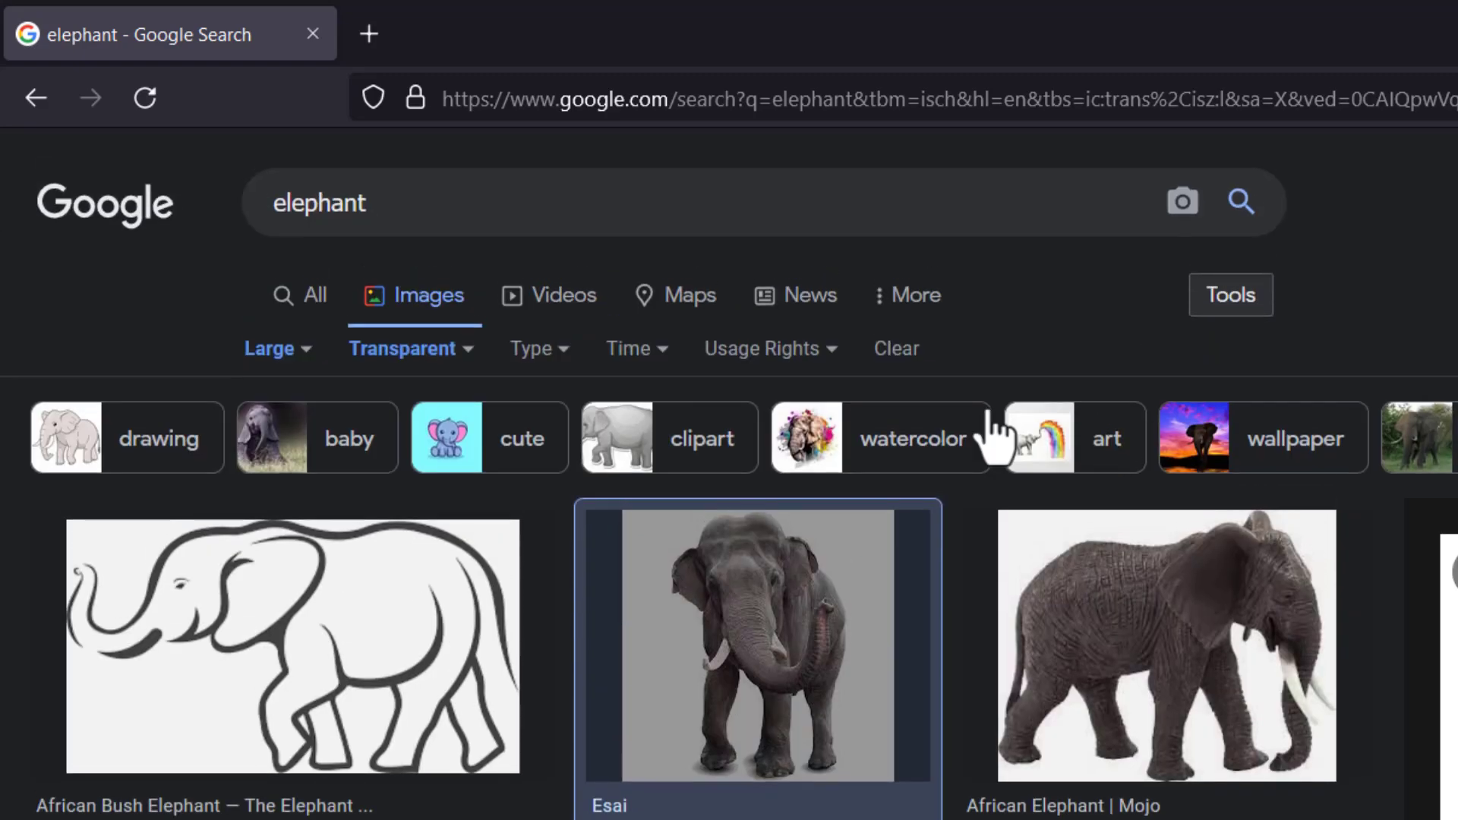
left_click(527, 351)
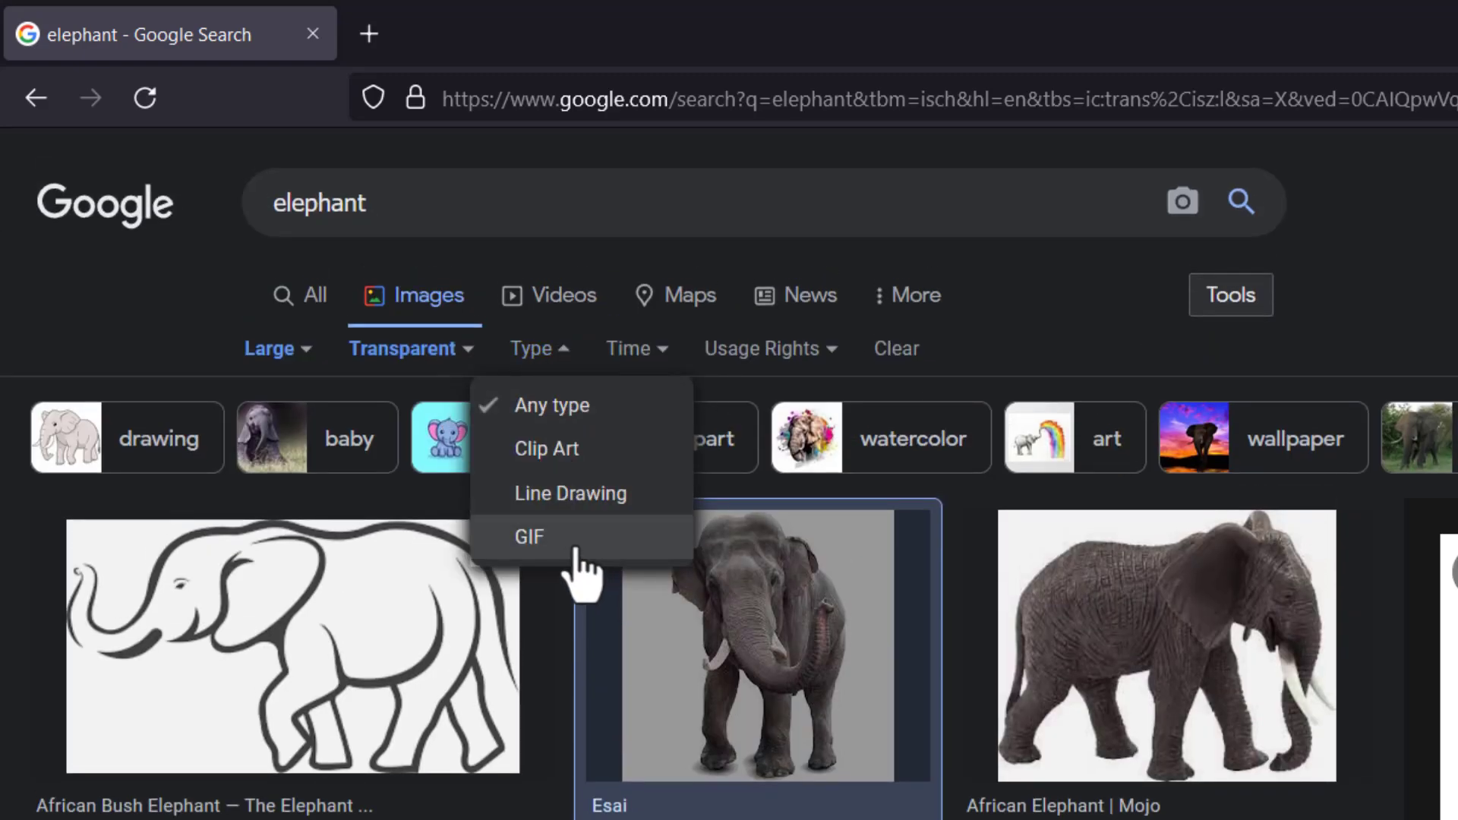
left_click(649, 357)
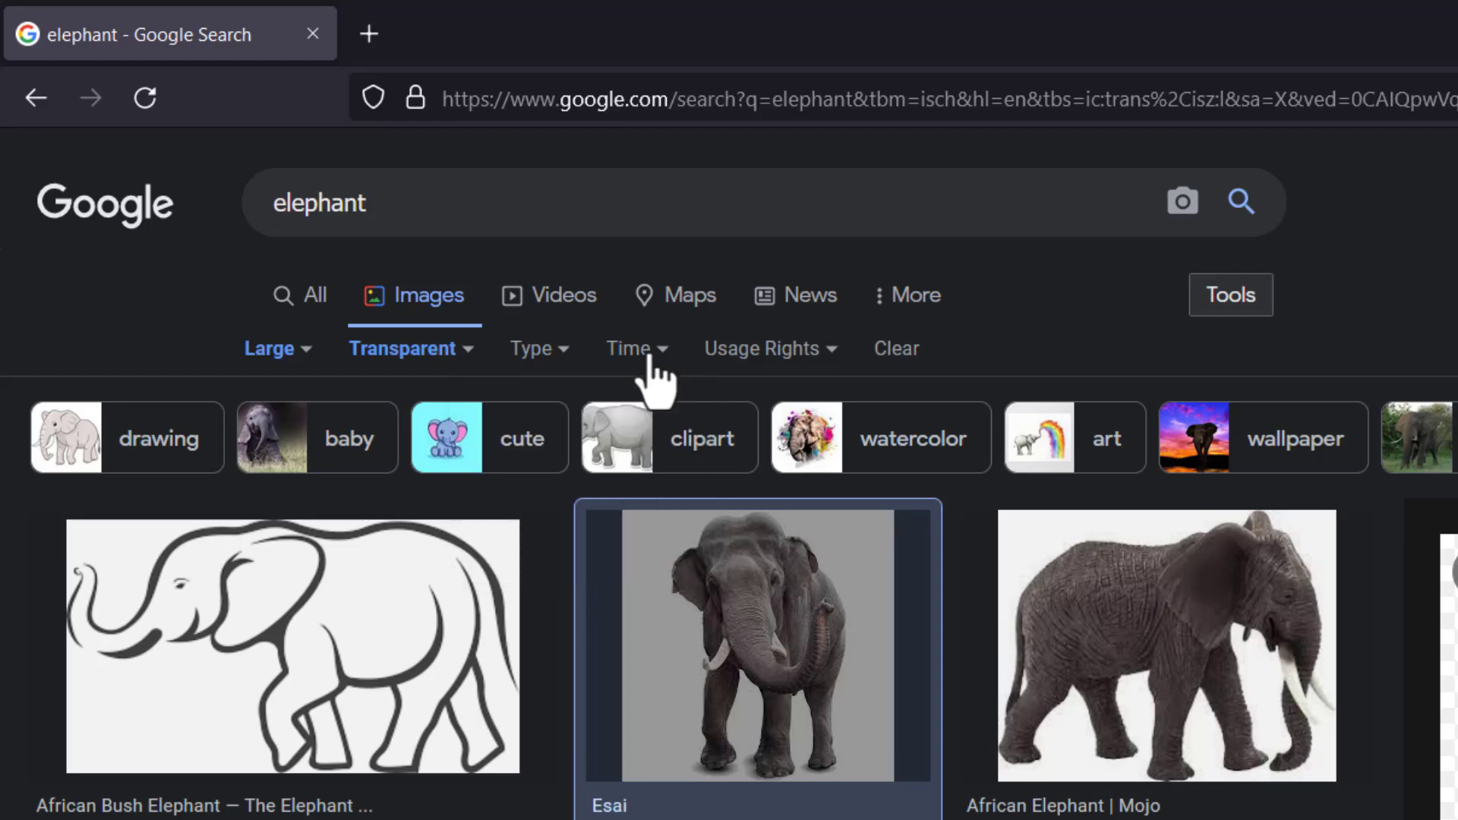
left_click(652, 363)
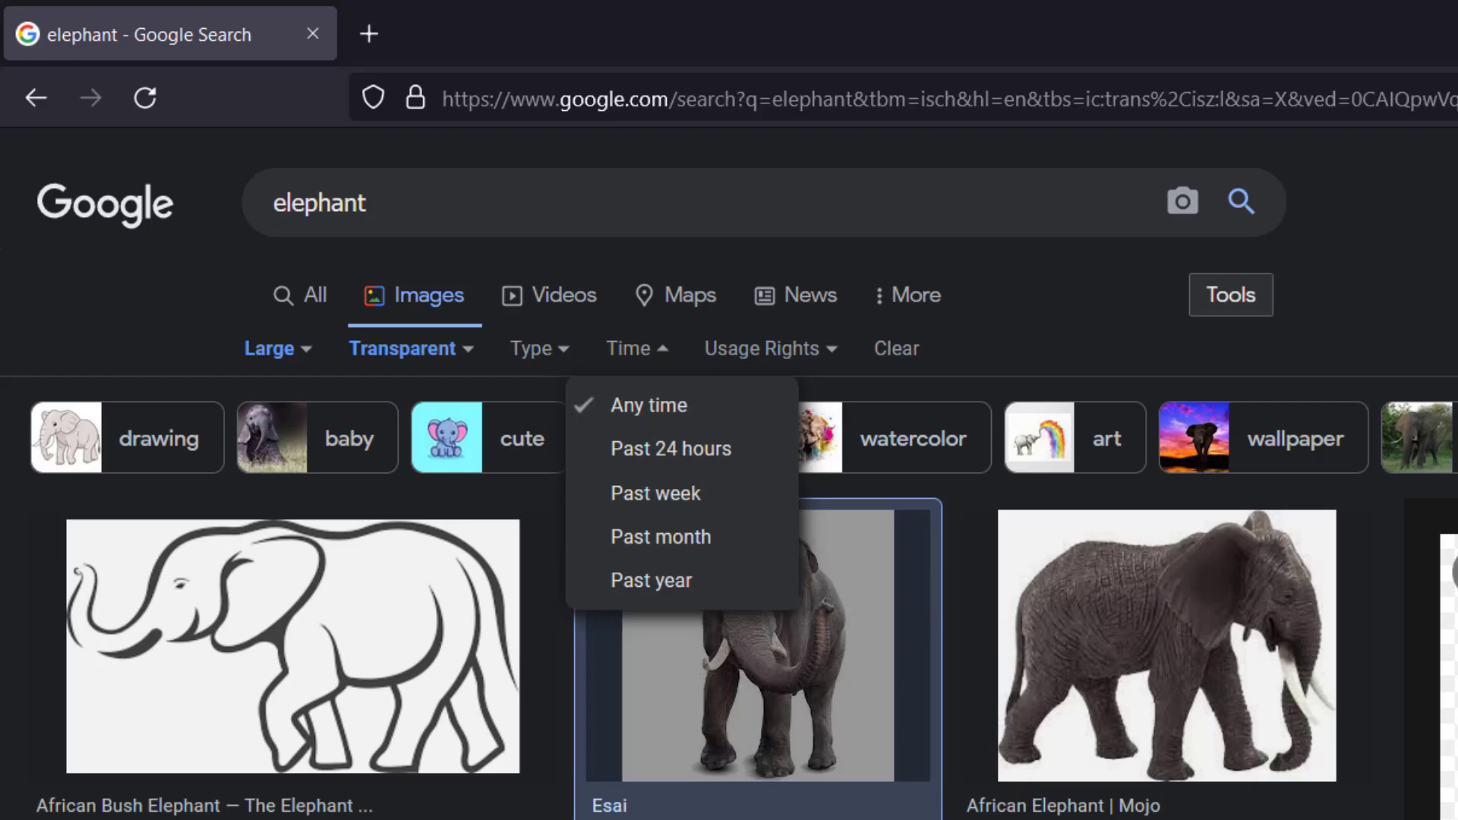
left_click(817, 357)
left_click(816, 358)
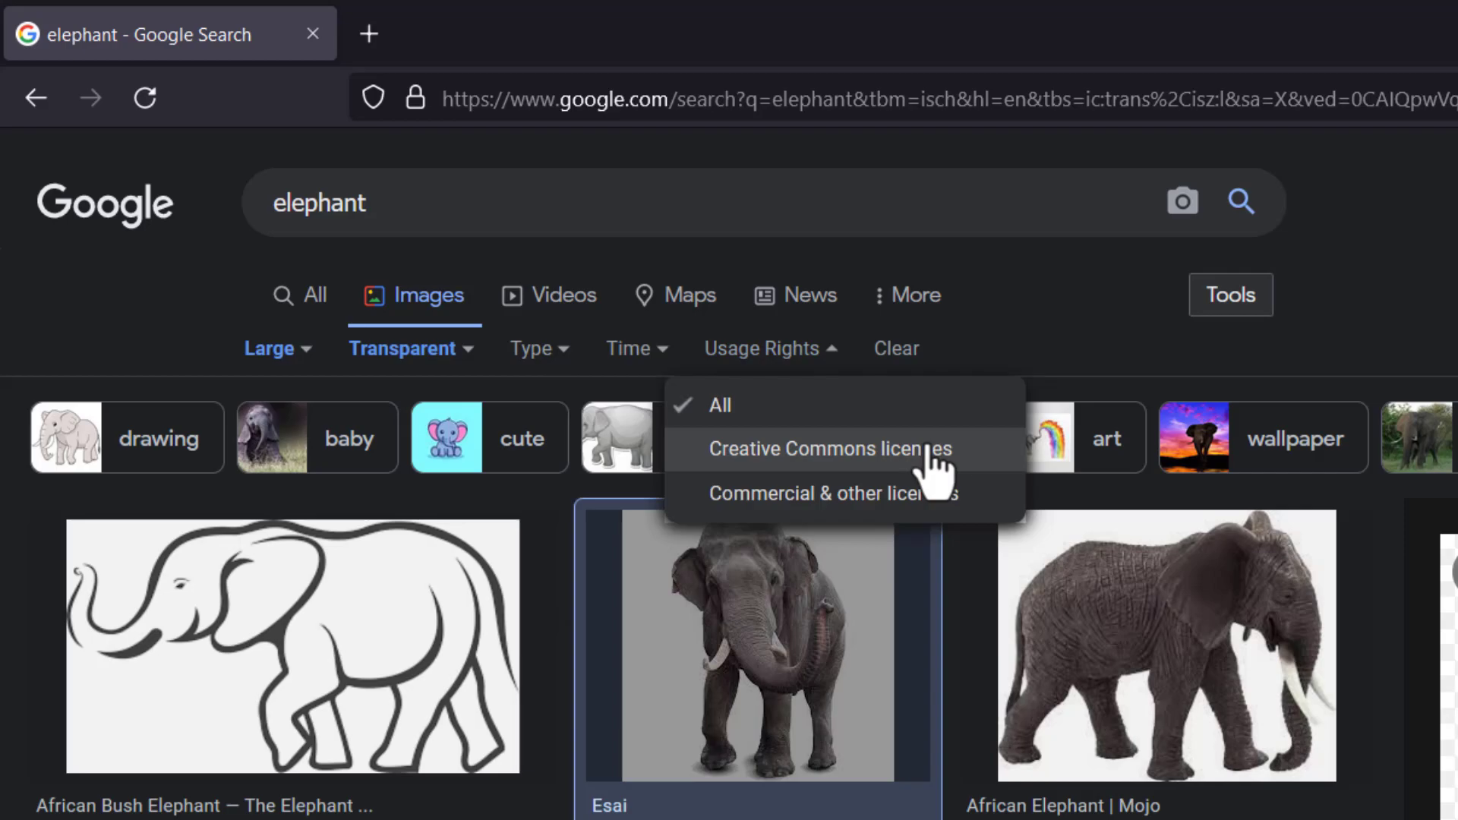
left_click(1025, 374)
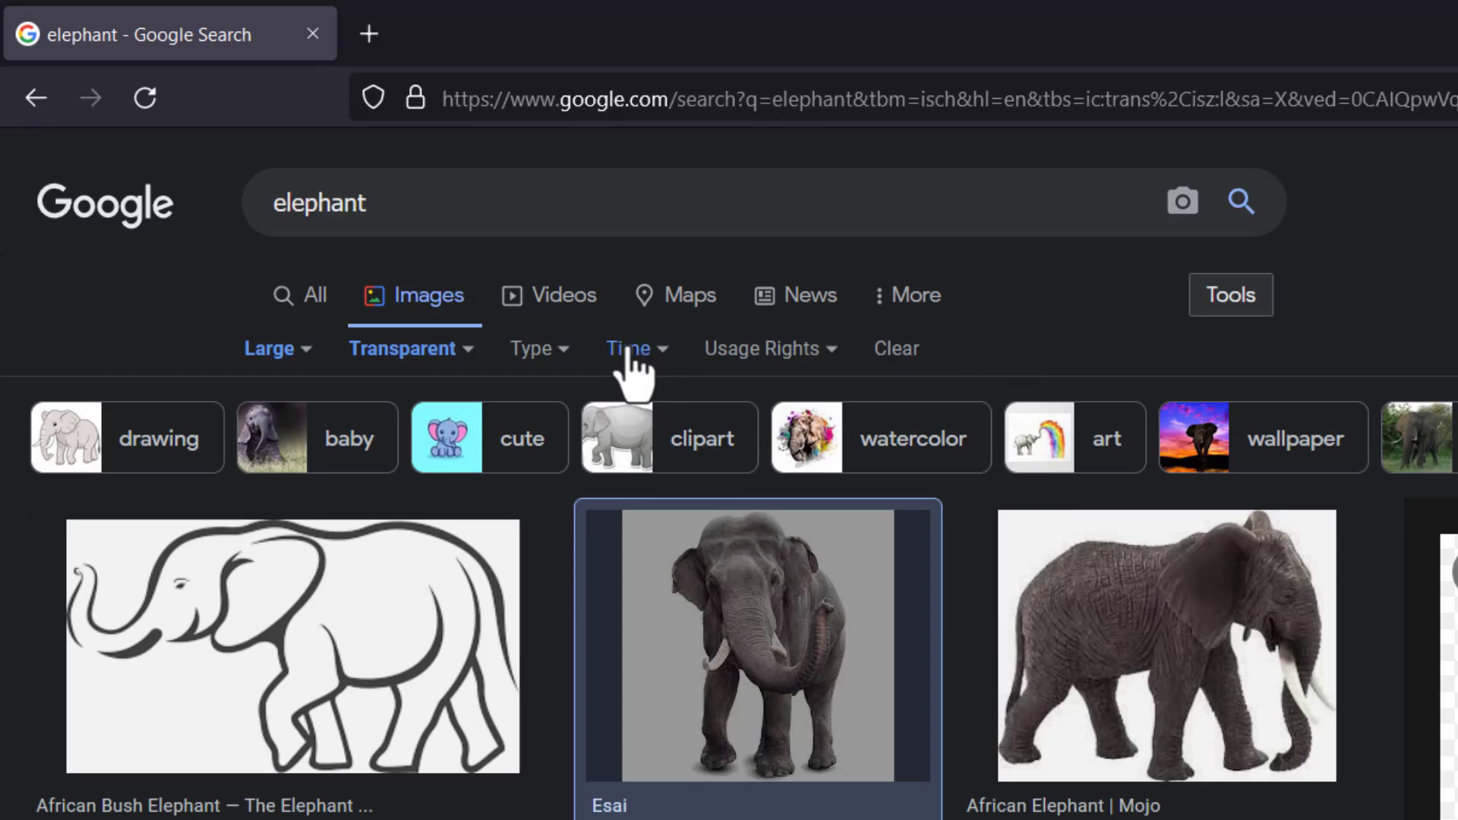
View the elephant News results and their time range options, and return to the Images results
left_click(797, 304)
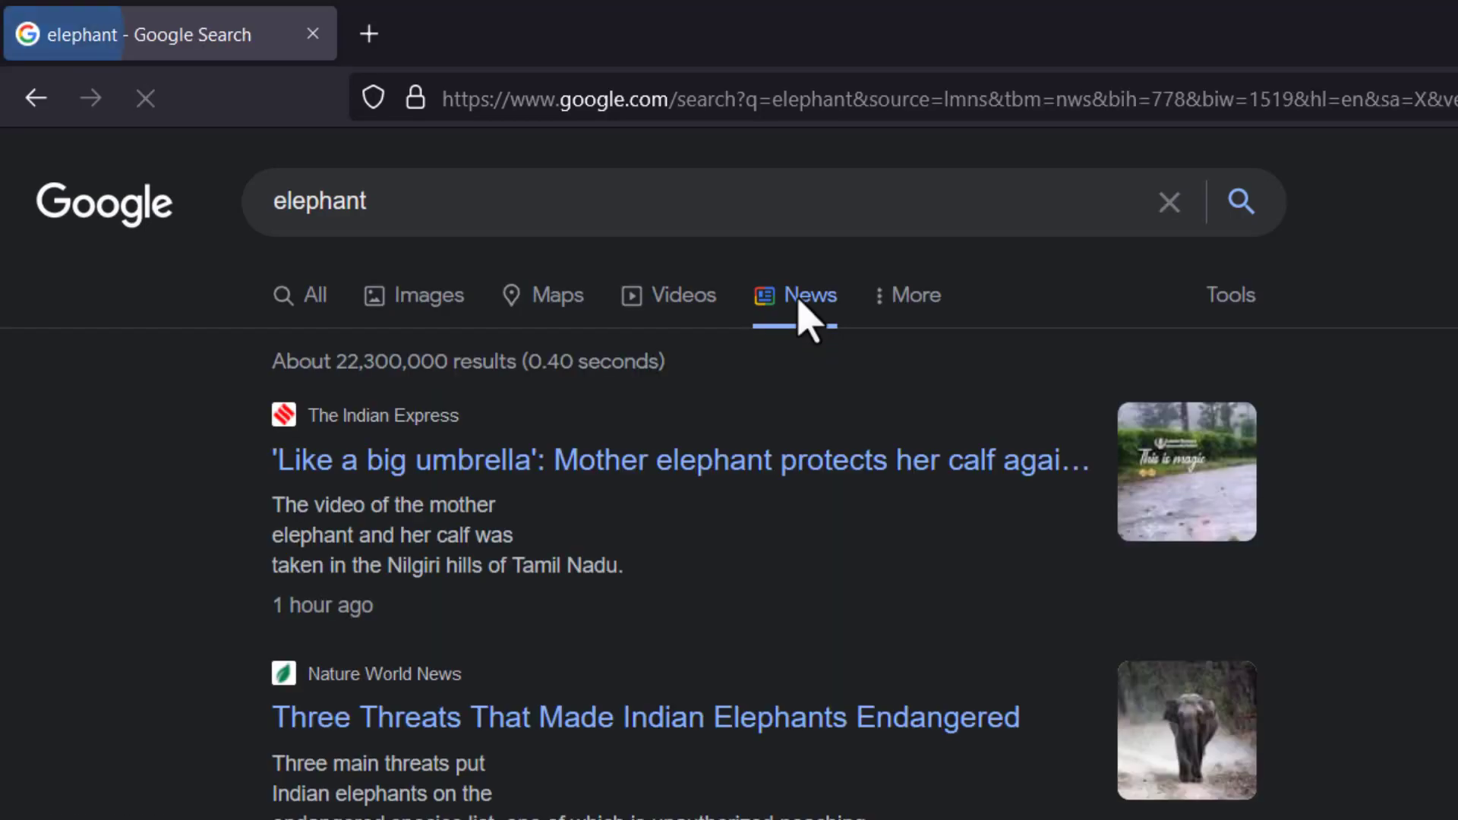
left_click(1228, 311)
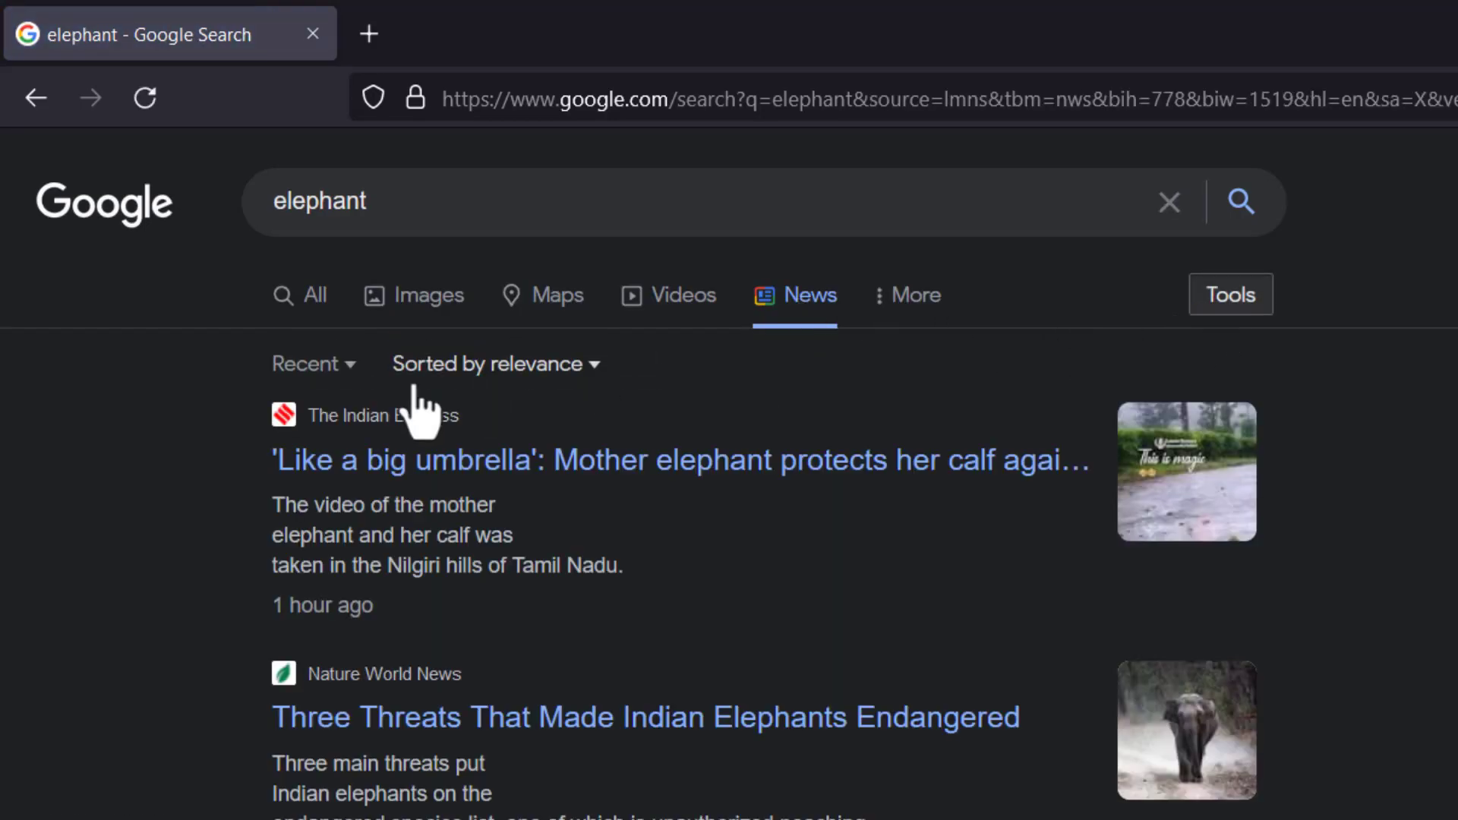
left_click(334, 366)
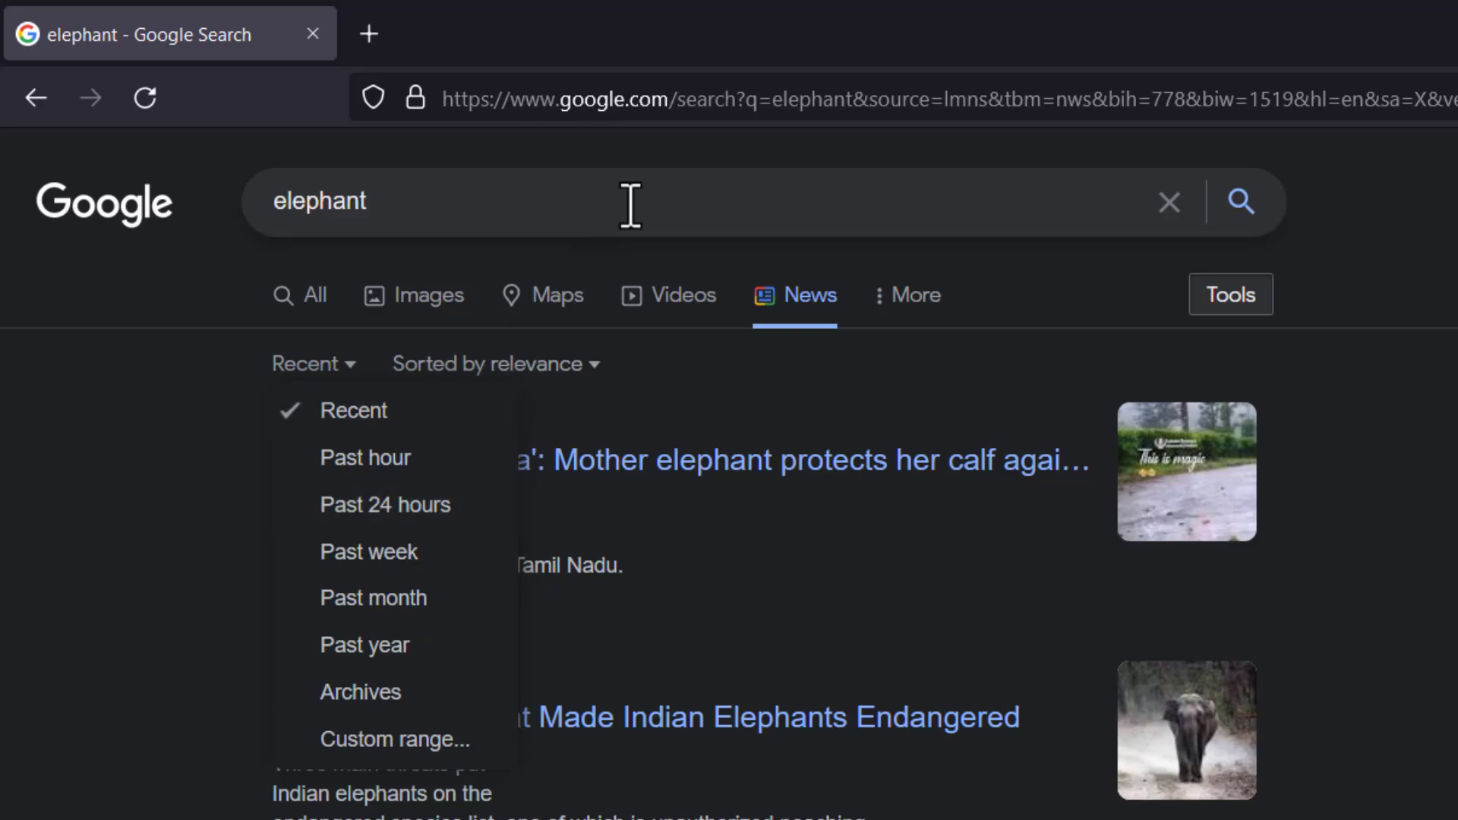
left_click(820, 433)
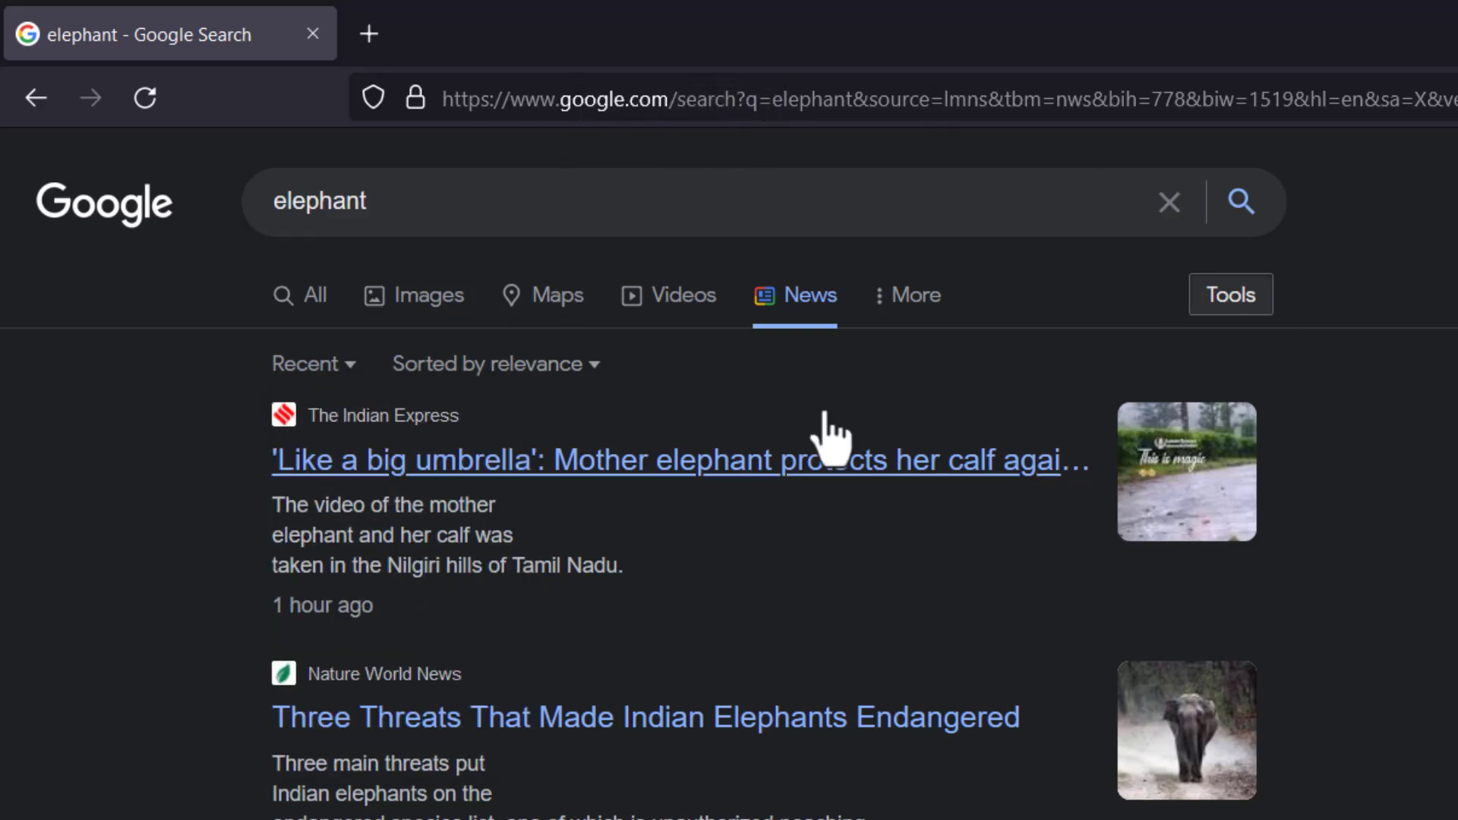
left_click(429, 296)
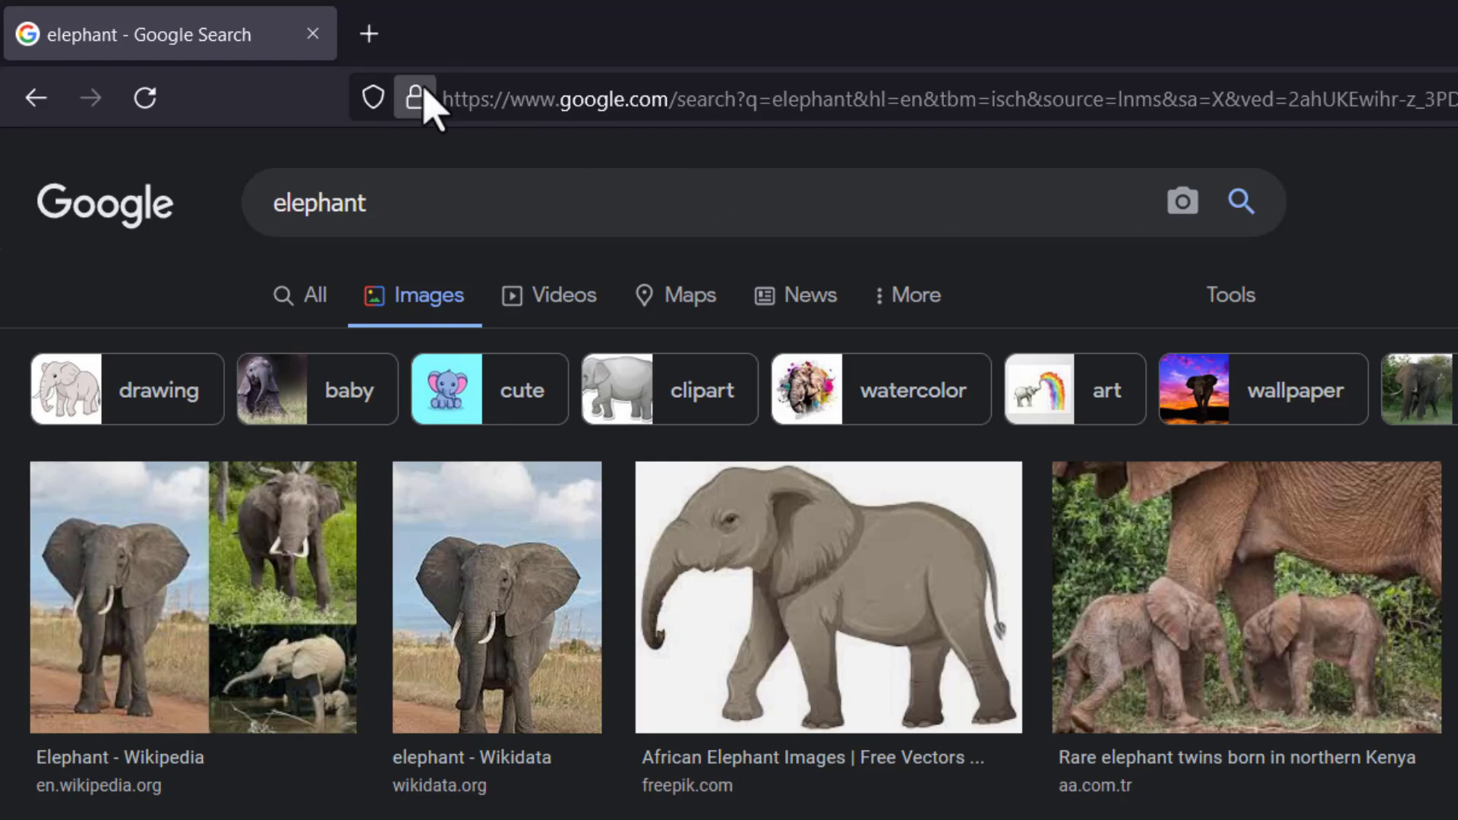
Open the remove.bg website in a new browser tab
left_click(369, 33)
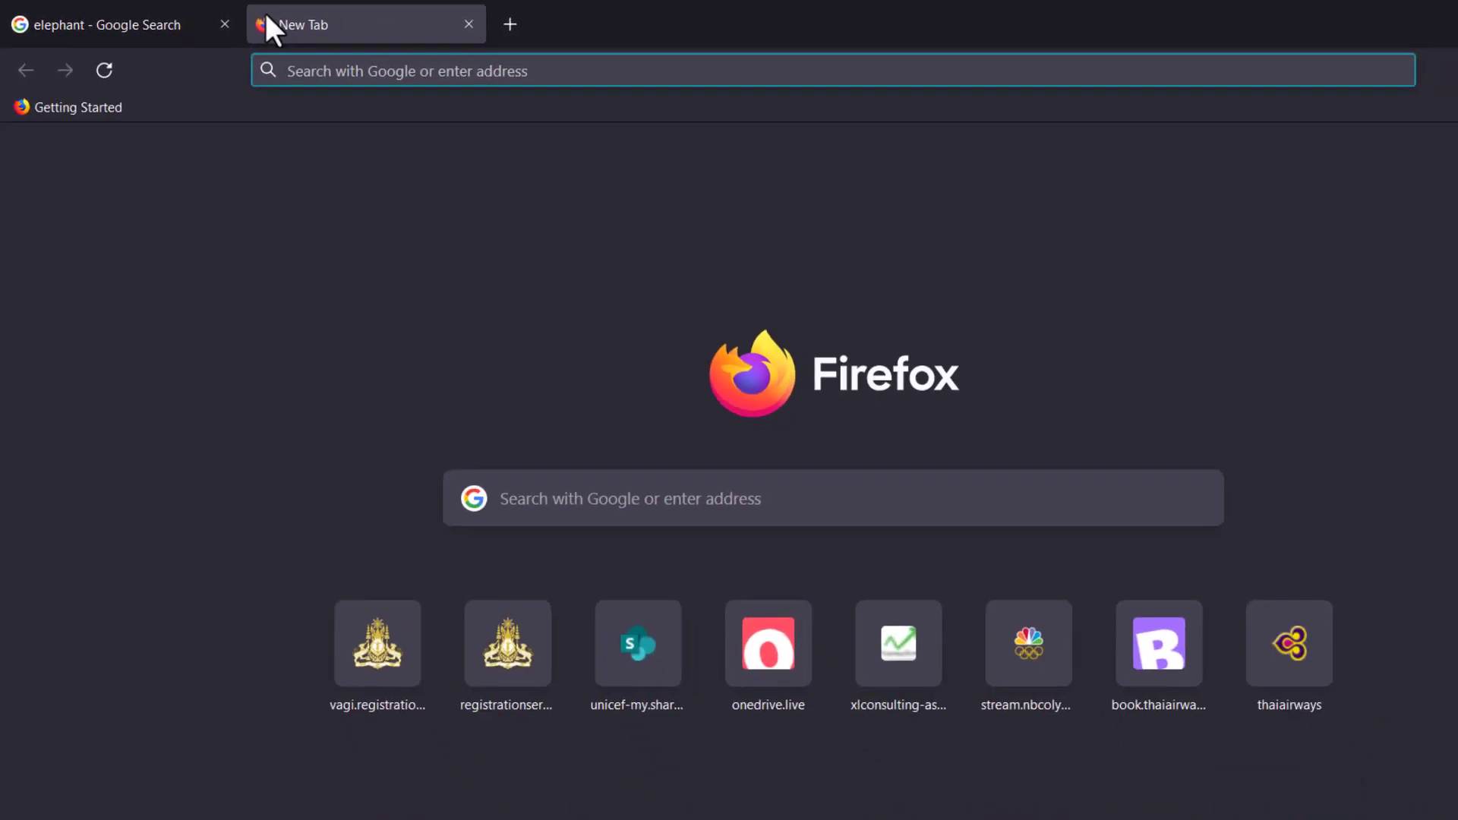
type("remo")
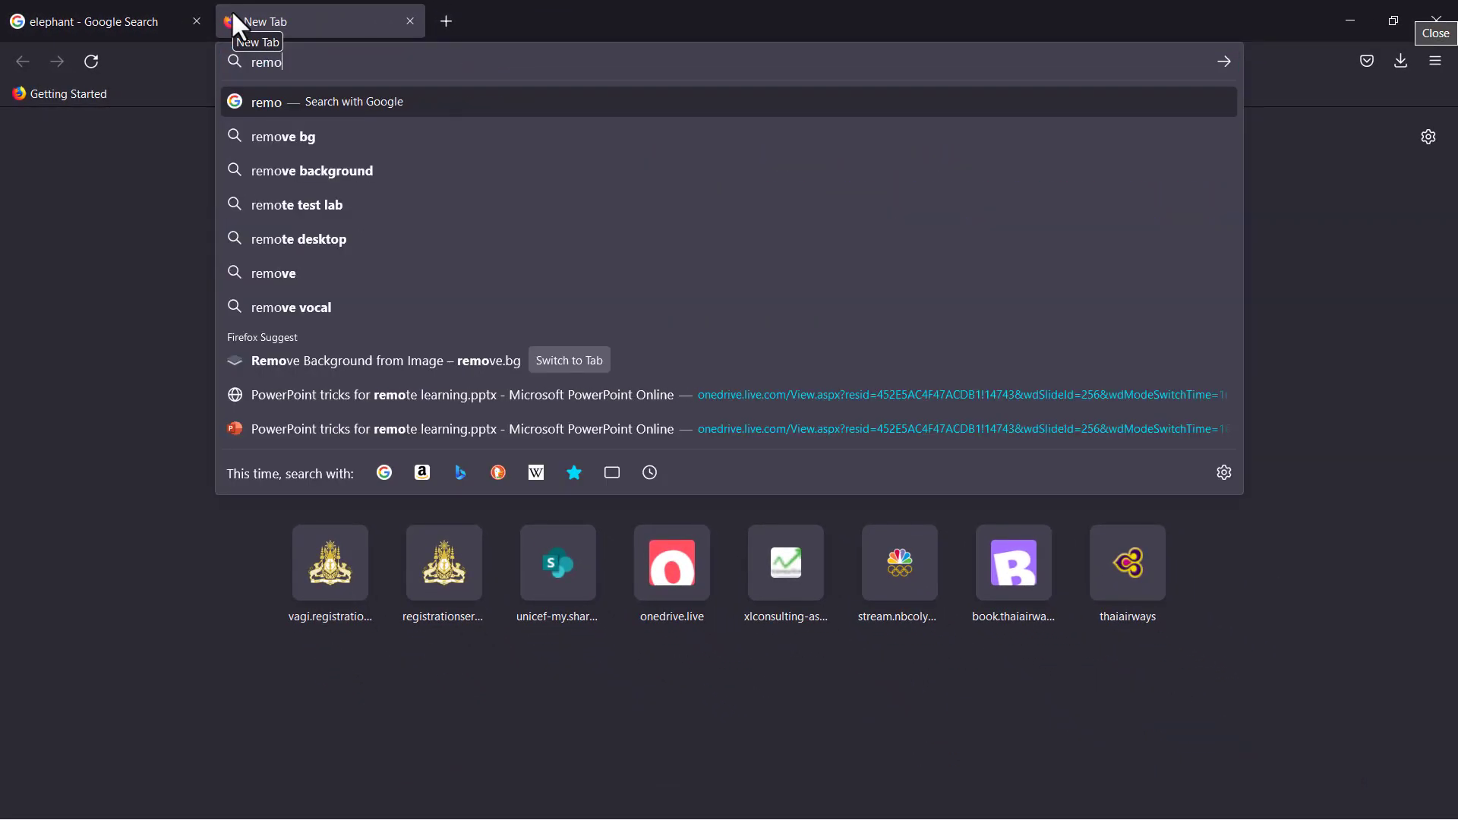
type("ve.bg")
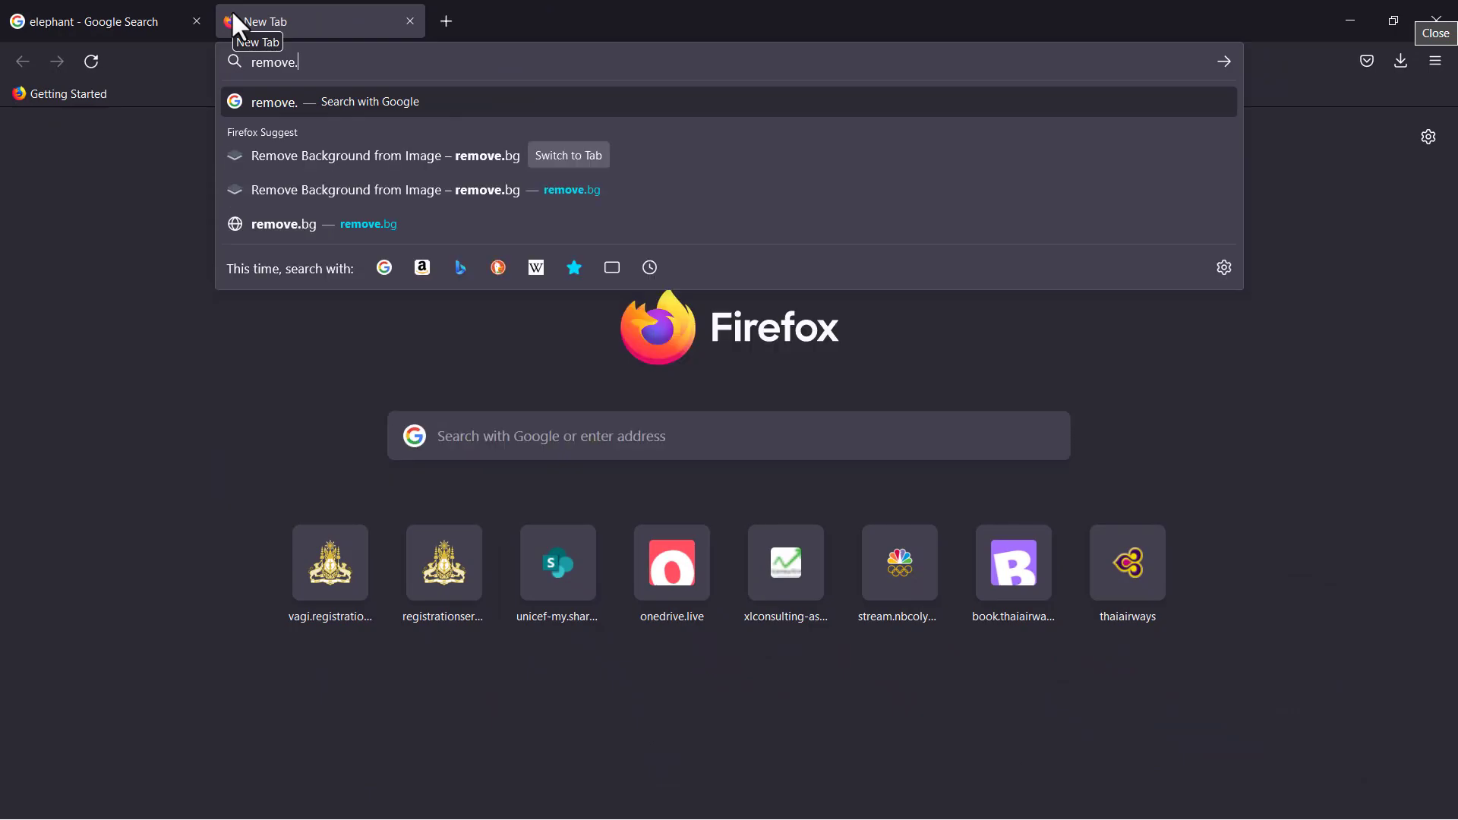
key("Return")
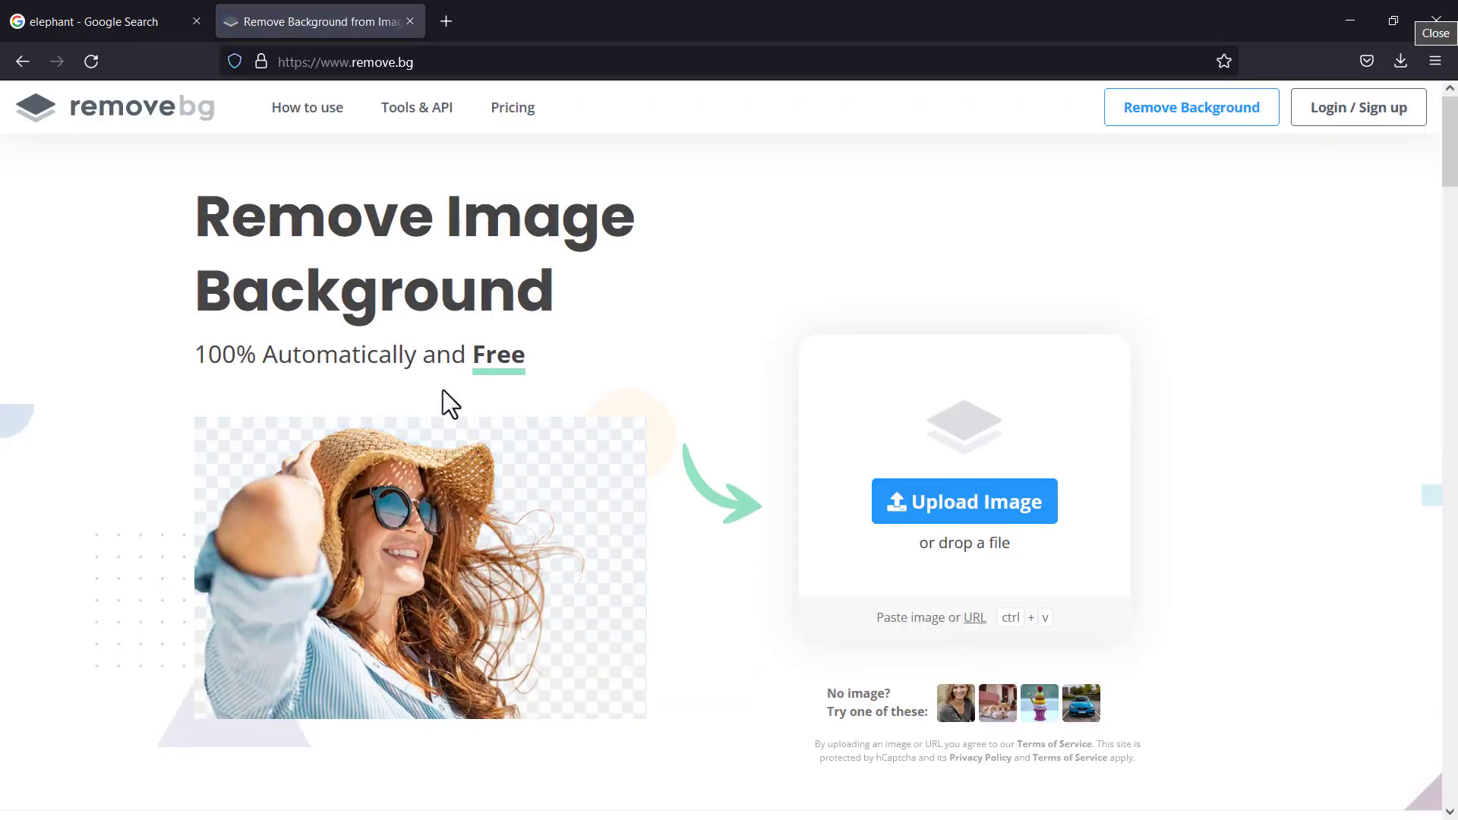
Copy the WWF "Elephant | Species" image from the Google results and paste it into remove.bg to remove its background
left_click(120, 18)
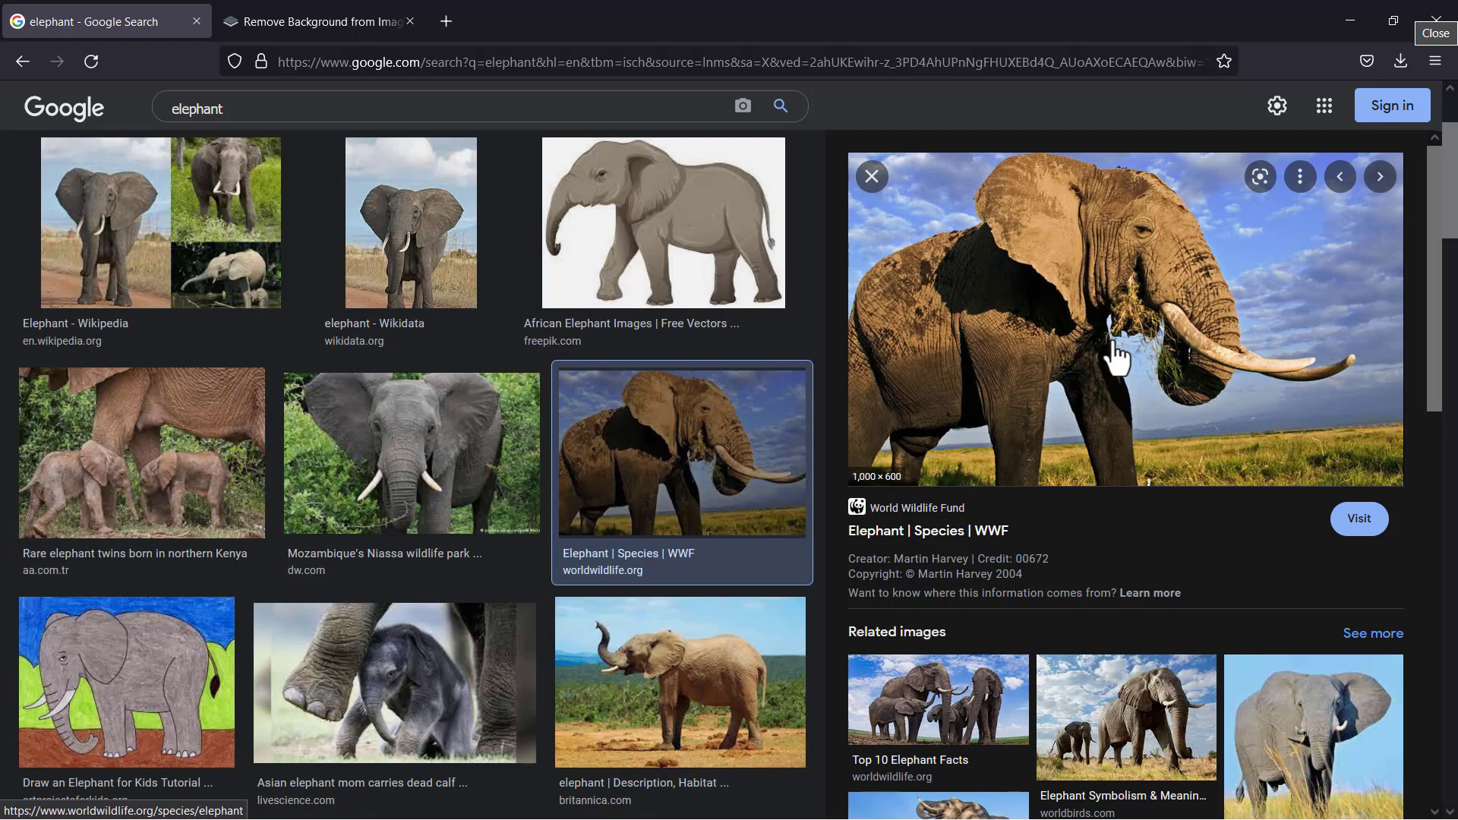
right_click(1101, 289)
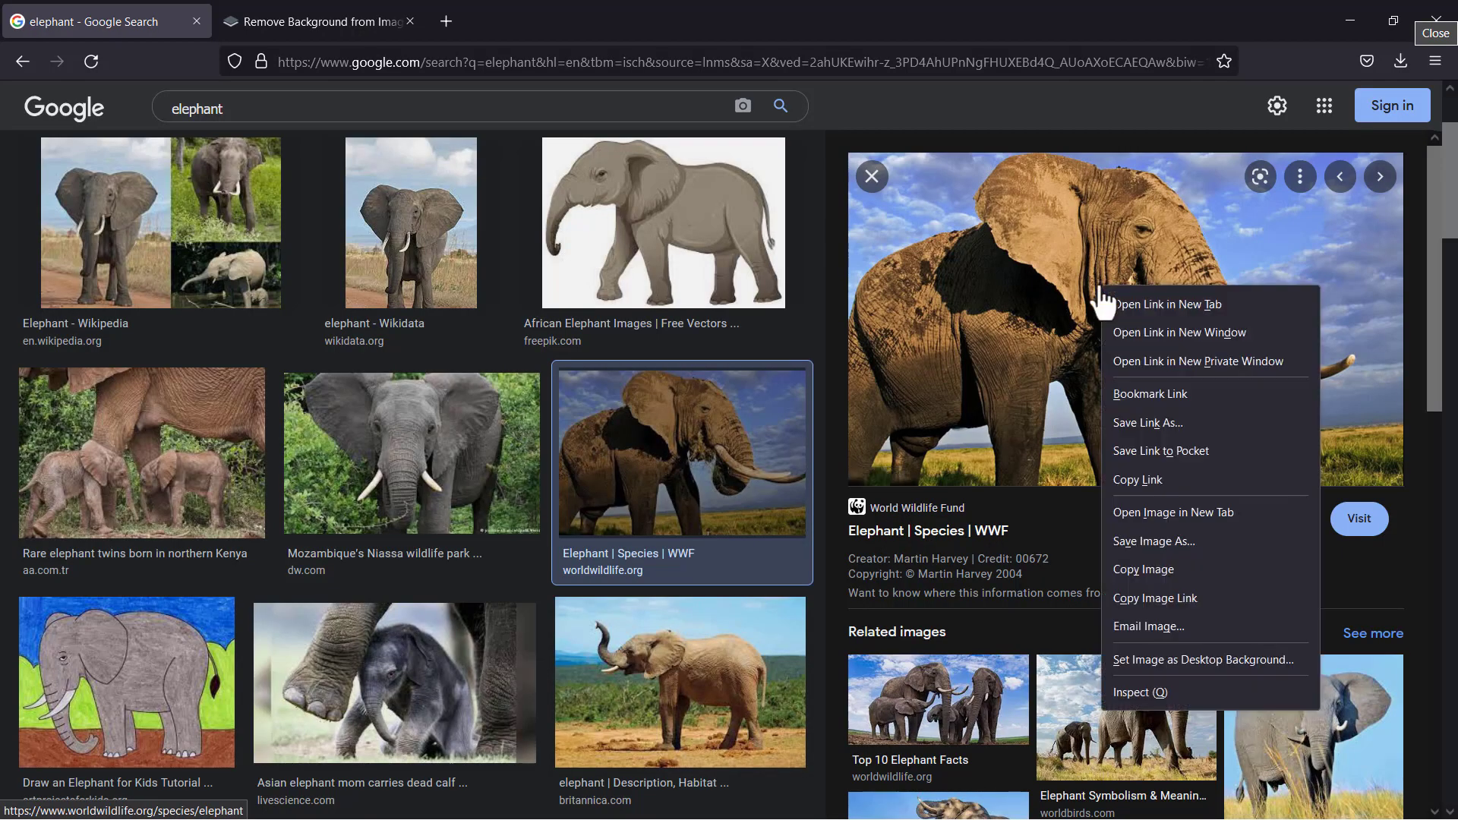
left_click(1198, 569)
left_click(304, 22)
right_click(828, 243)
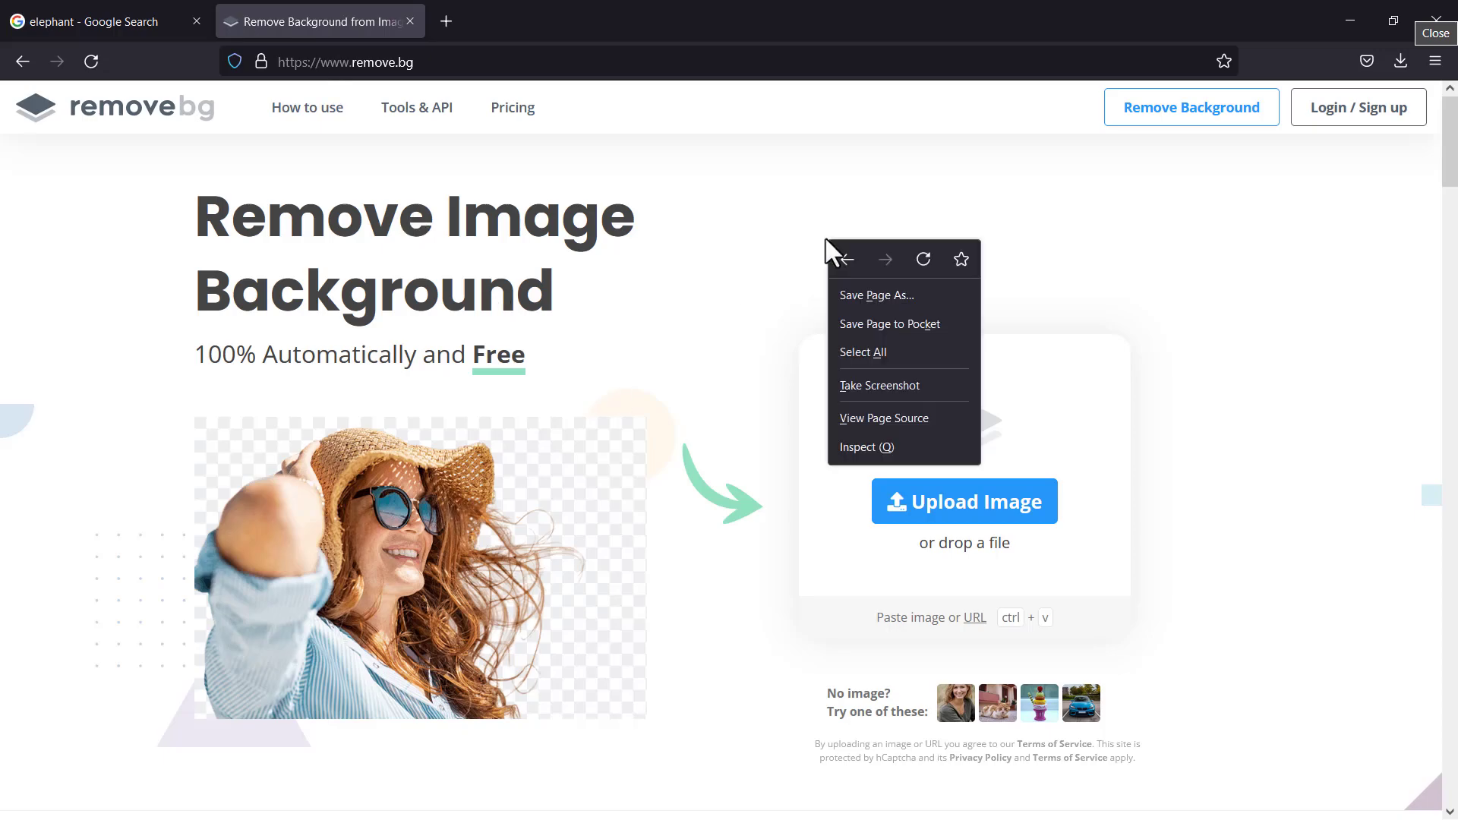
left_click(800, 230)
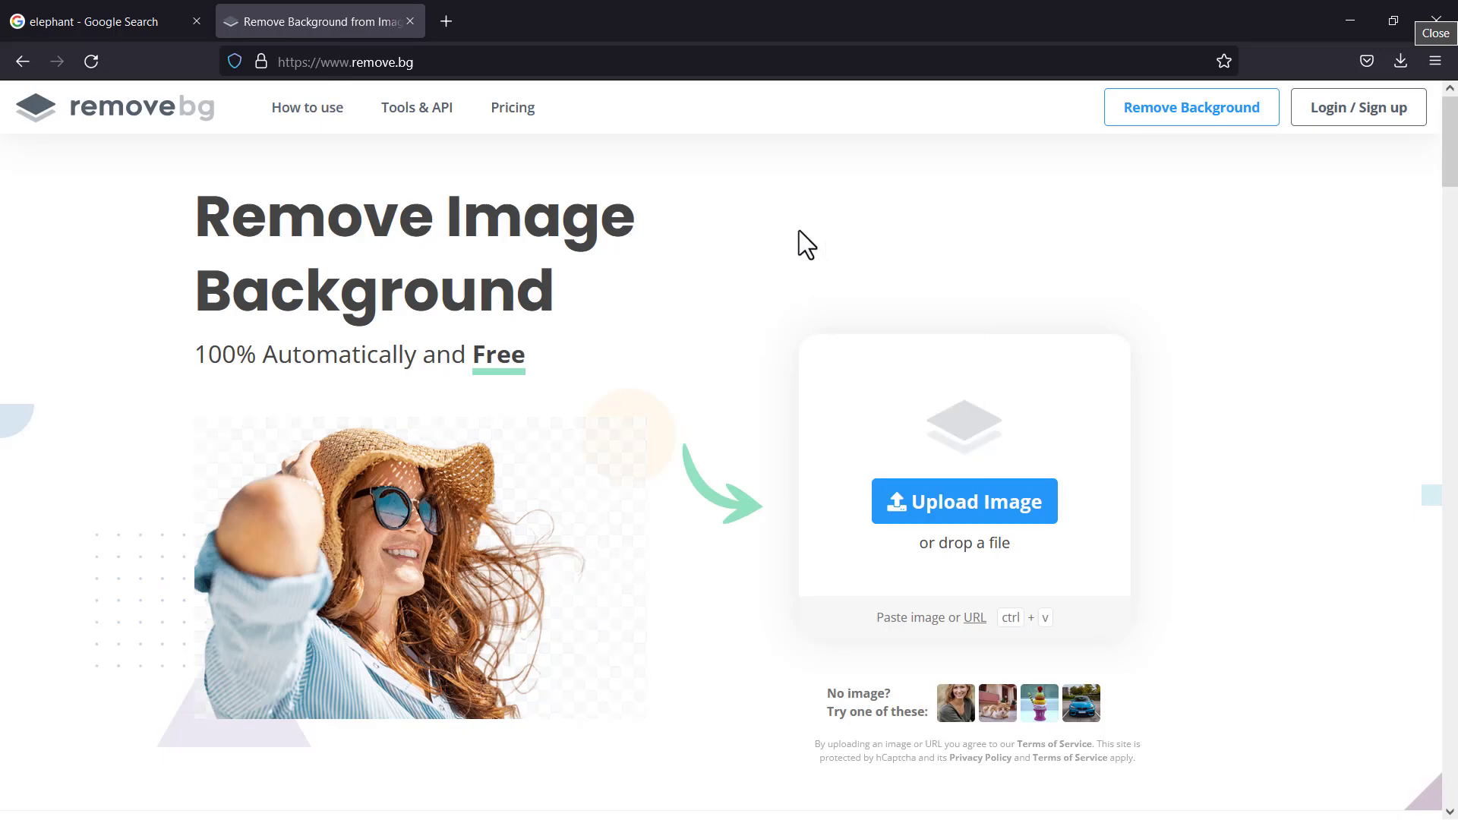
key("ctrl+v")
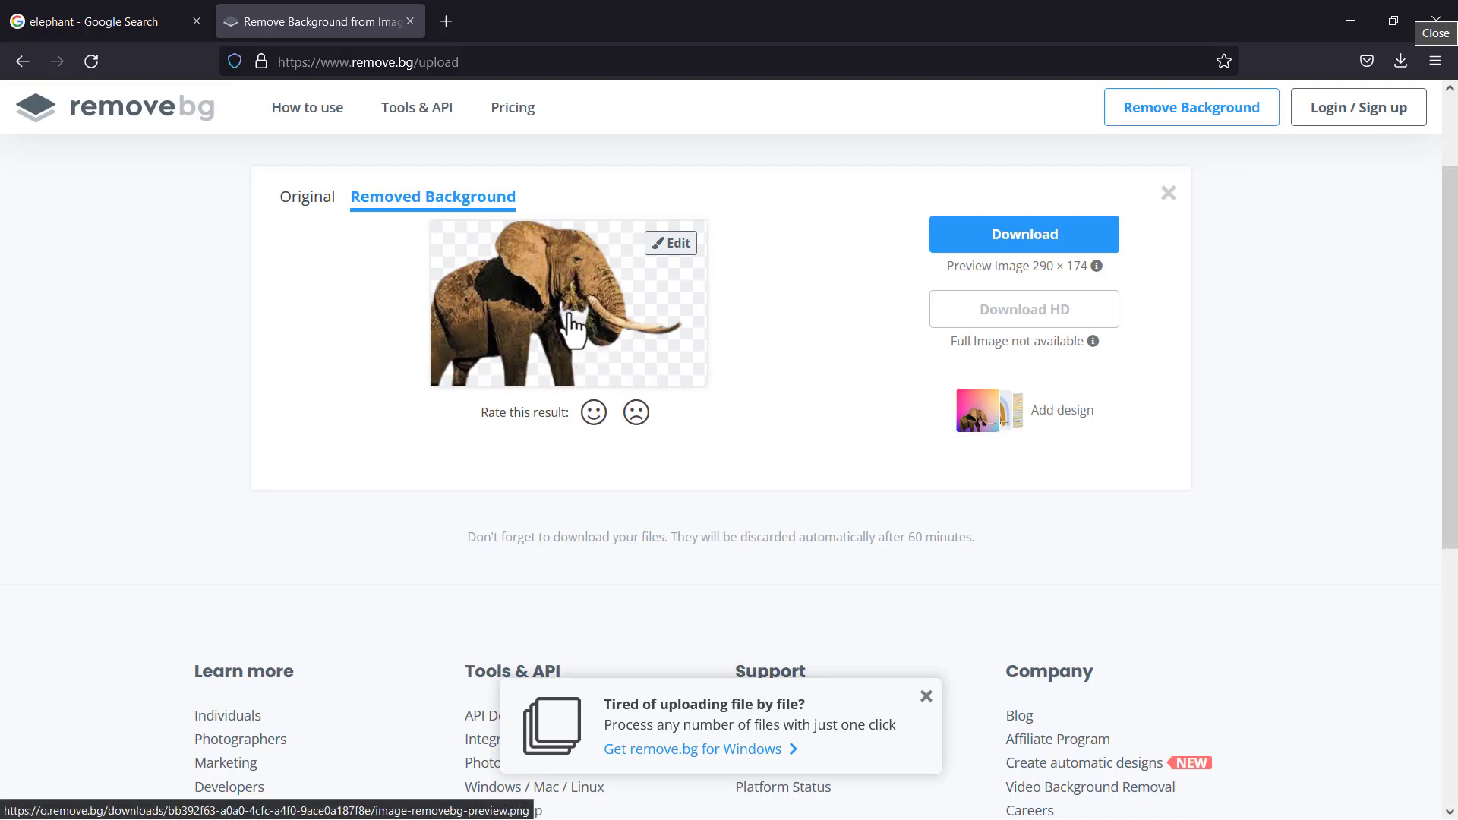
Compare the cut-out with the original WWF elephant image in Google, and download the background-free preview from remove.bg
left_click(113, 22)
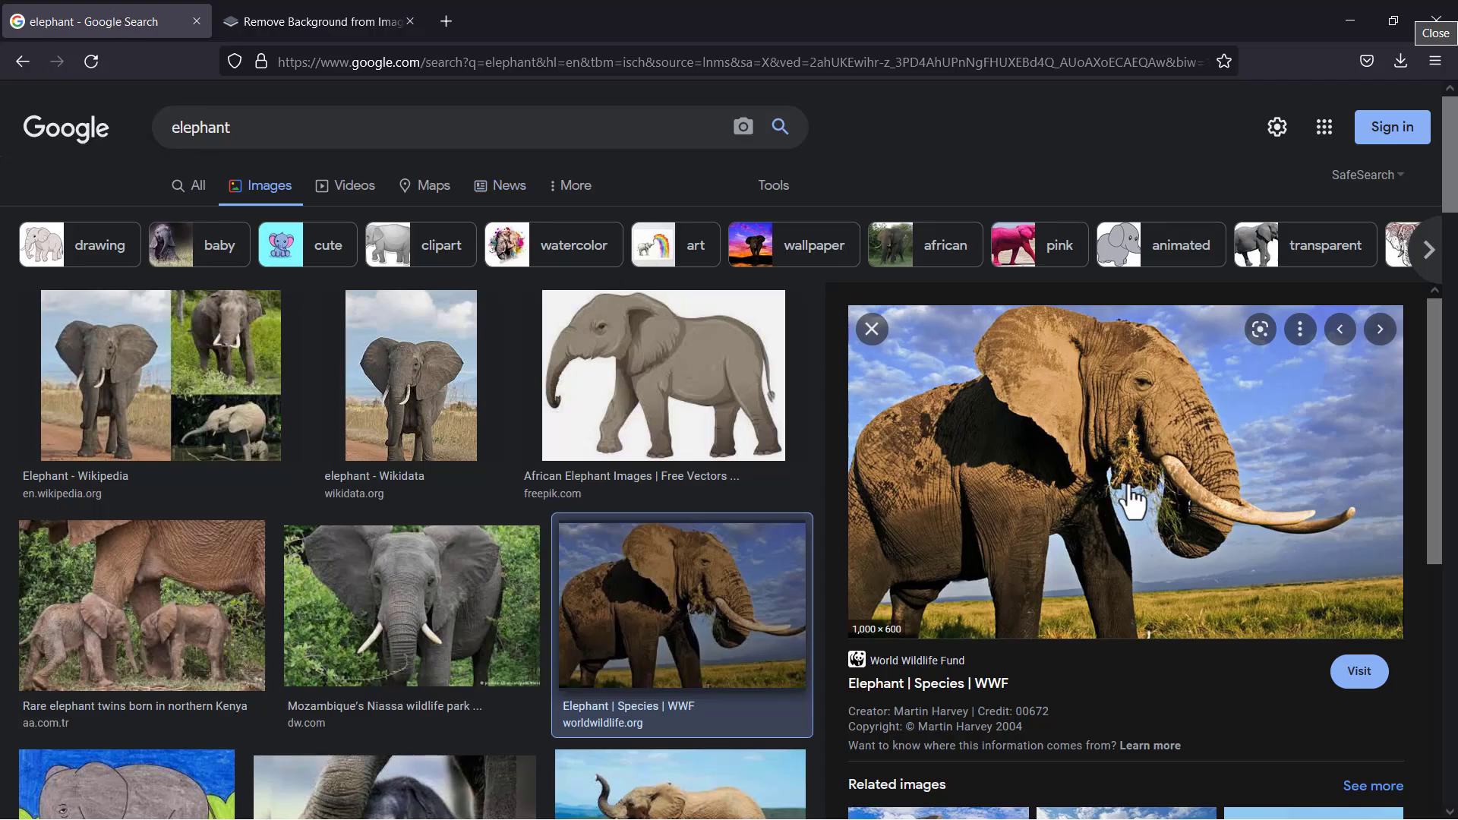
left_click(325, 16)
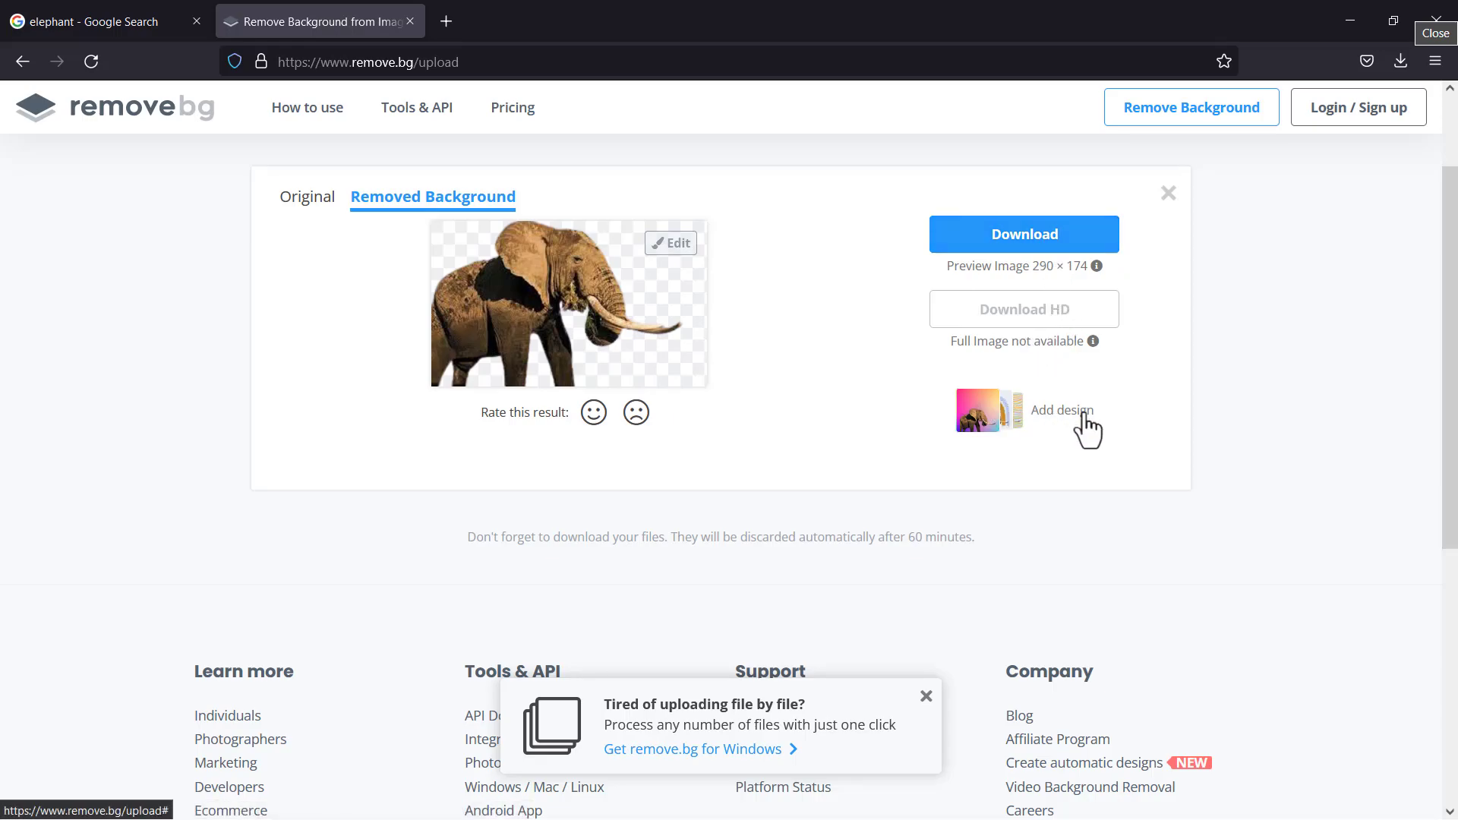
left_click(1045, 251)
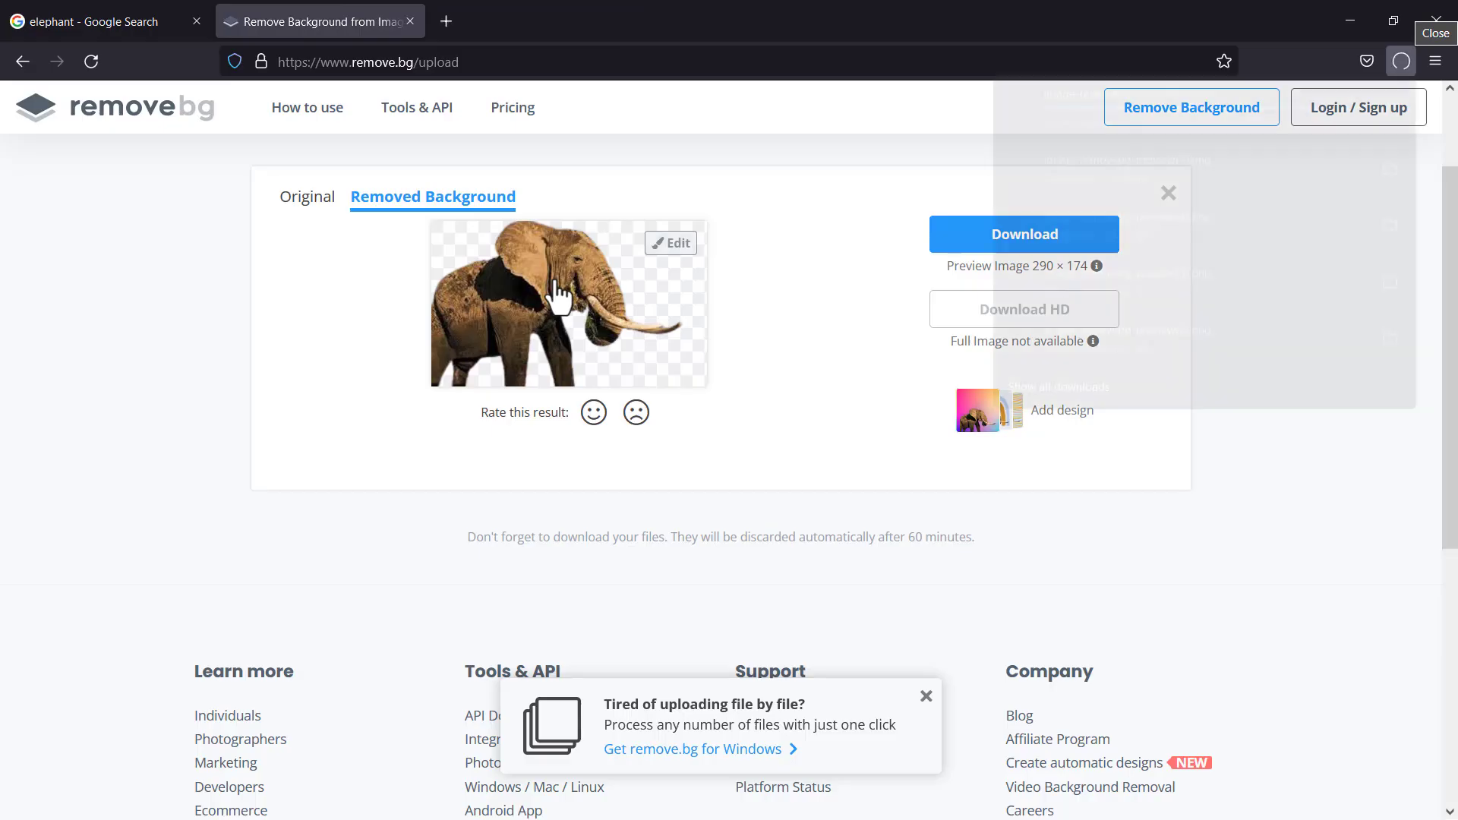
right_click(861, 183)
left_click(767, 234)
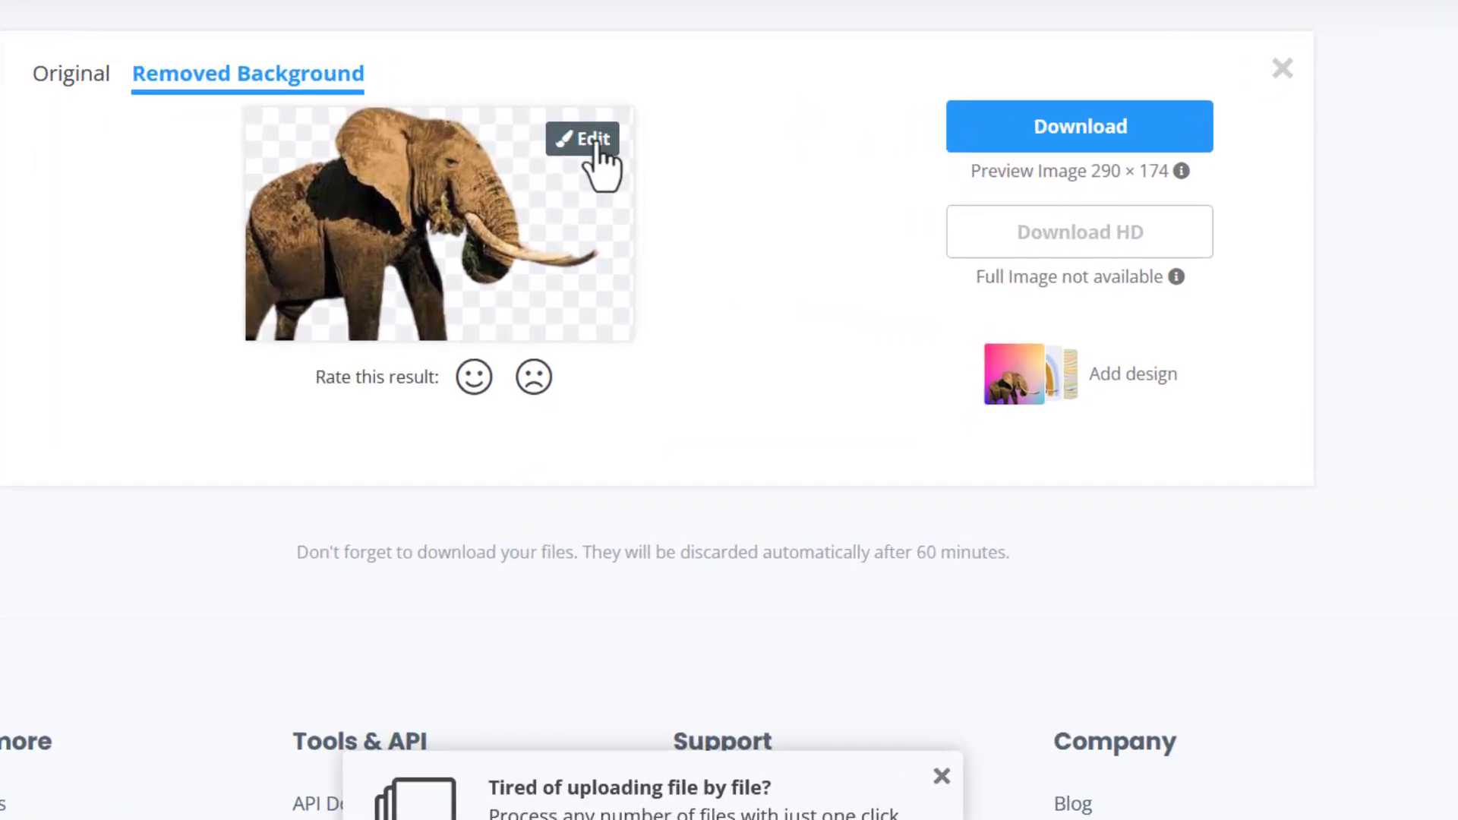
Edit the elephant cut-out and try the photo background with the icy river and golden-domed cathedral
left_click(671, 242)
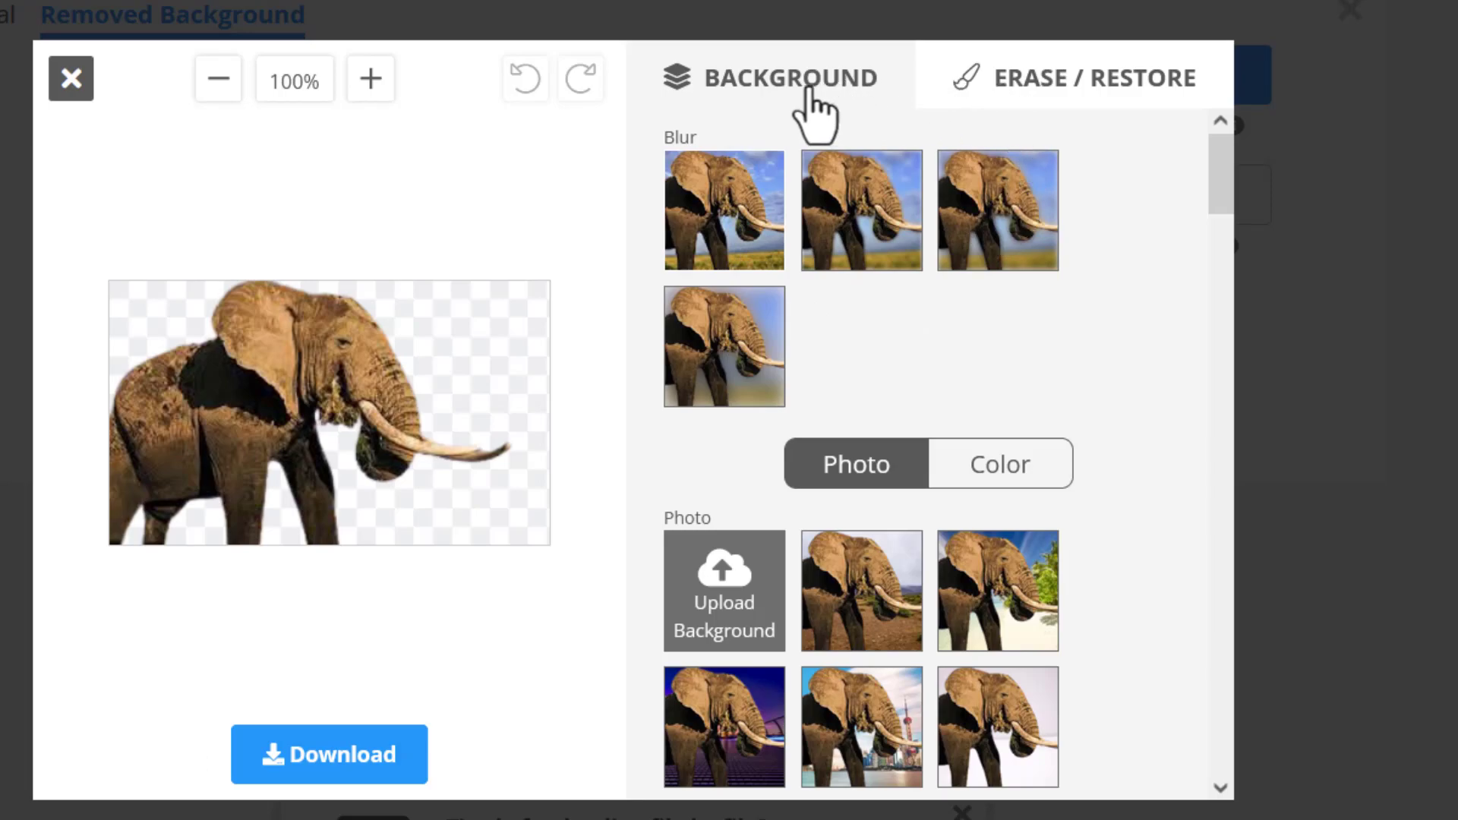
scroll(915, 423, "down", 8)
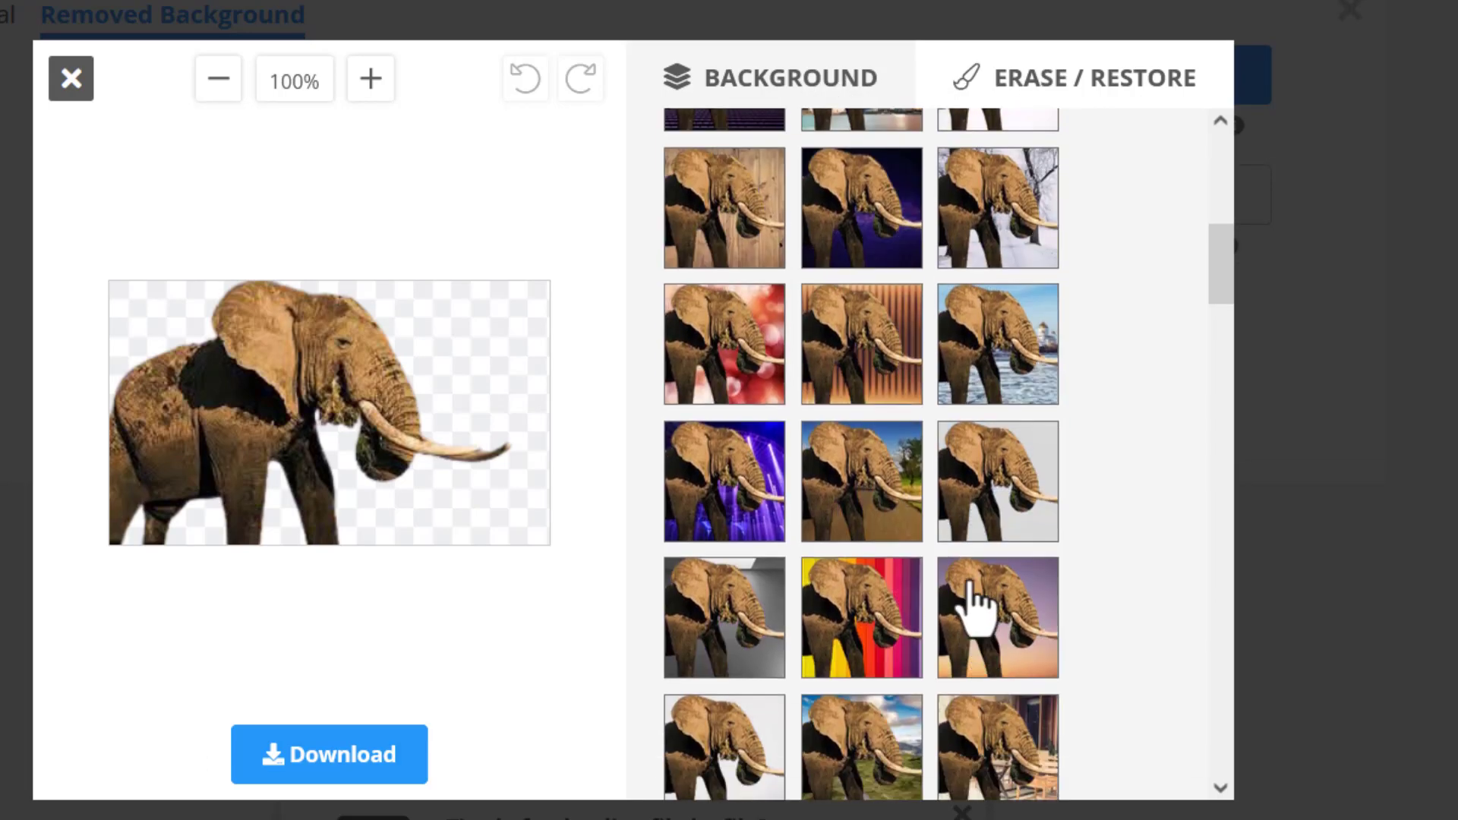
left_click(1023, 402)
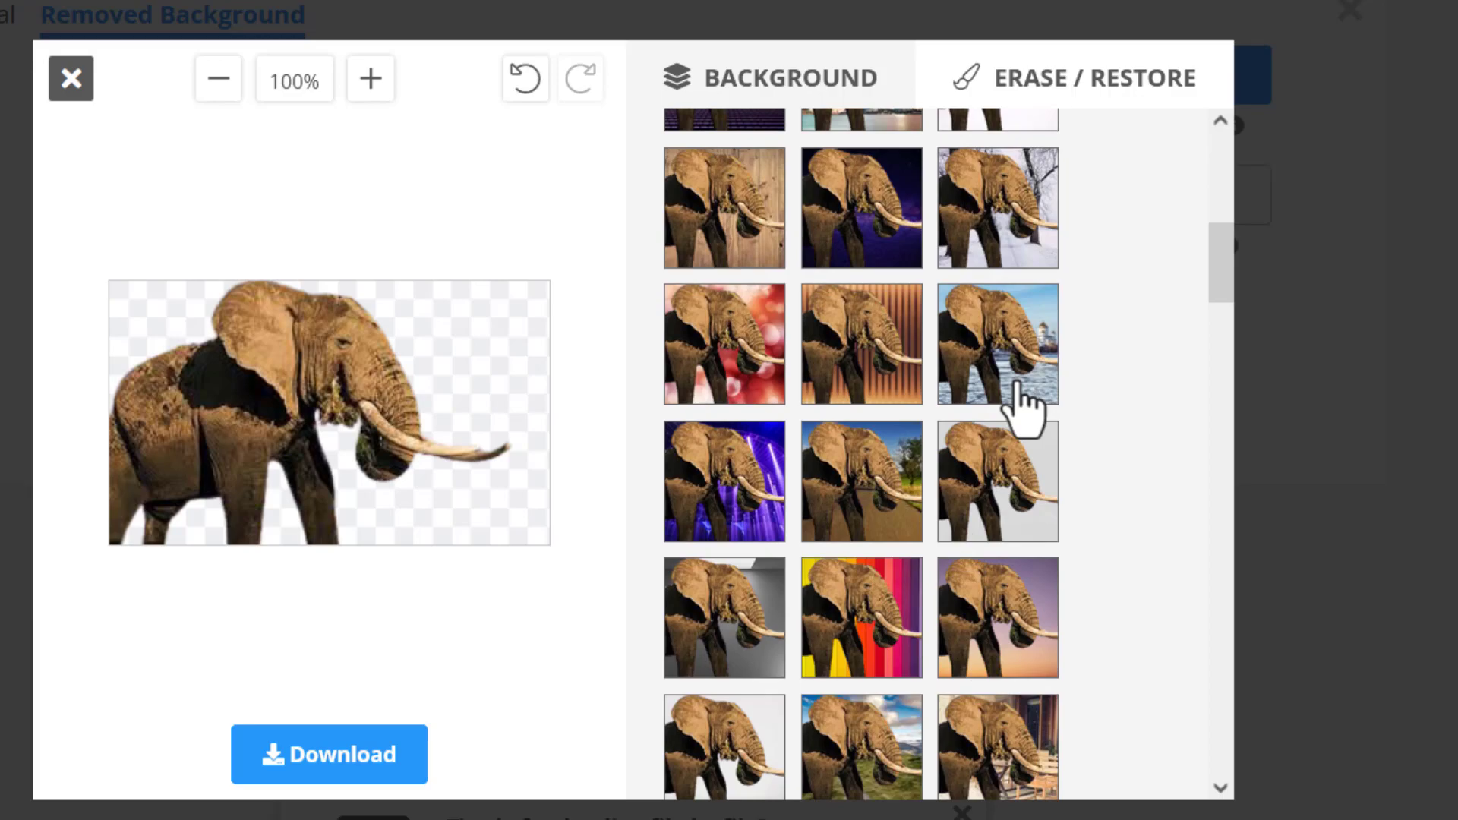
scroll(914, 413, "up", 8)
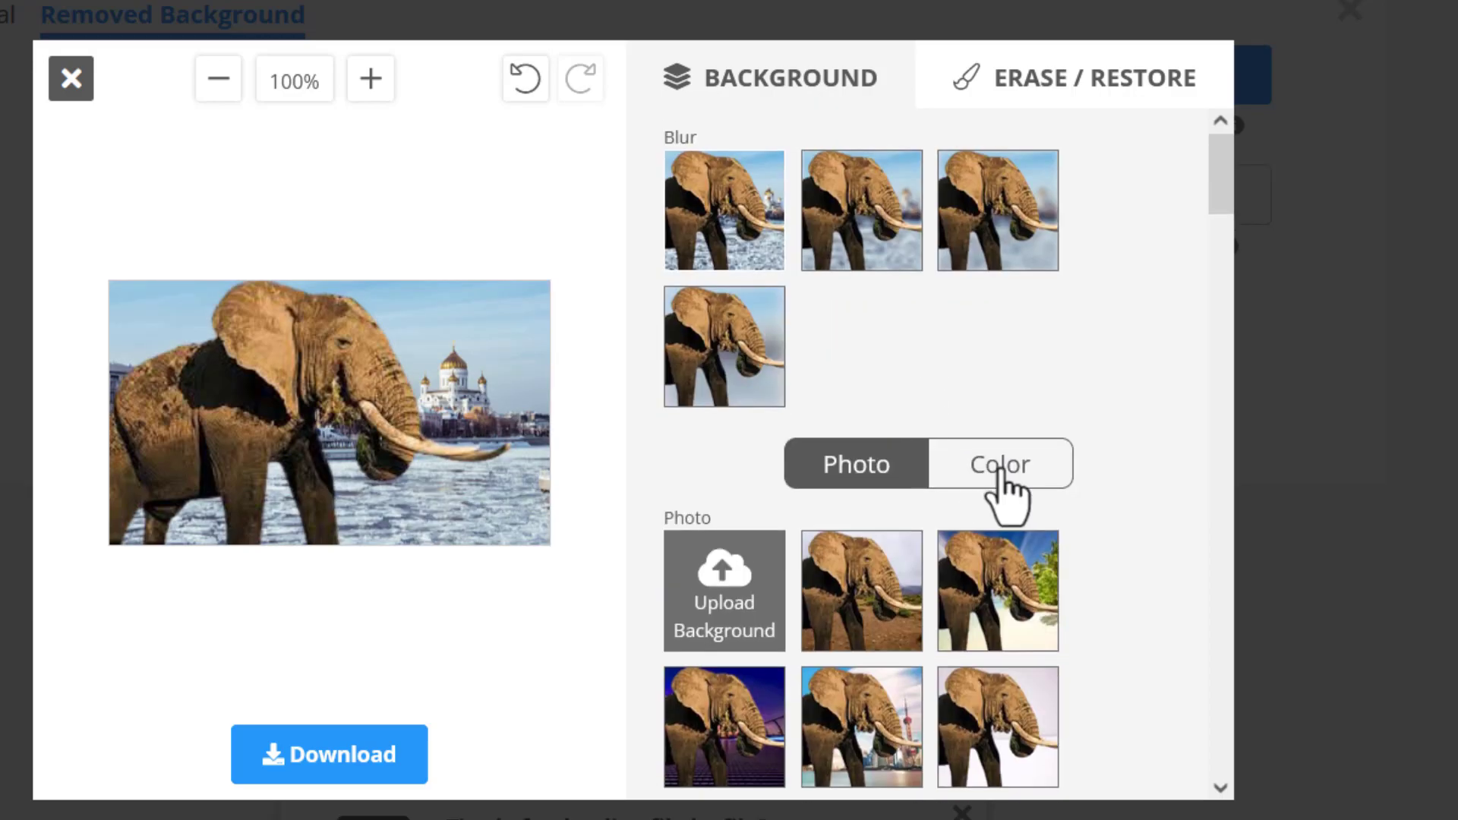
Try restoring parts of the original elephant picture with the smallest brush size, and close the editor, discarding the edits
left_click(1060, 95)
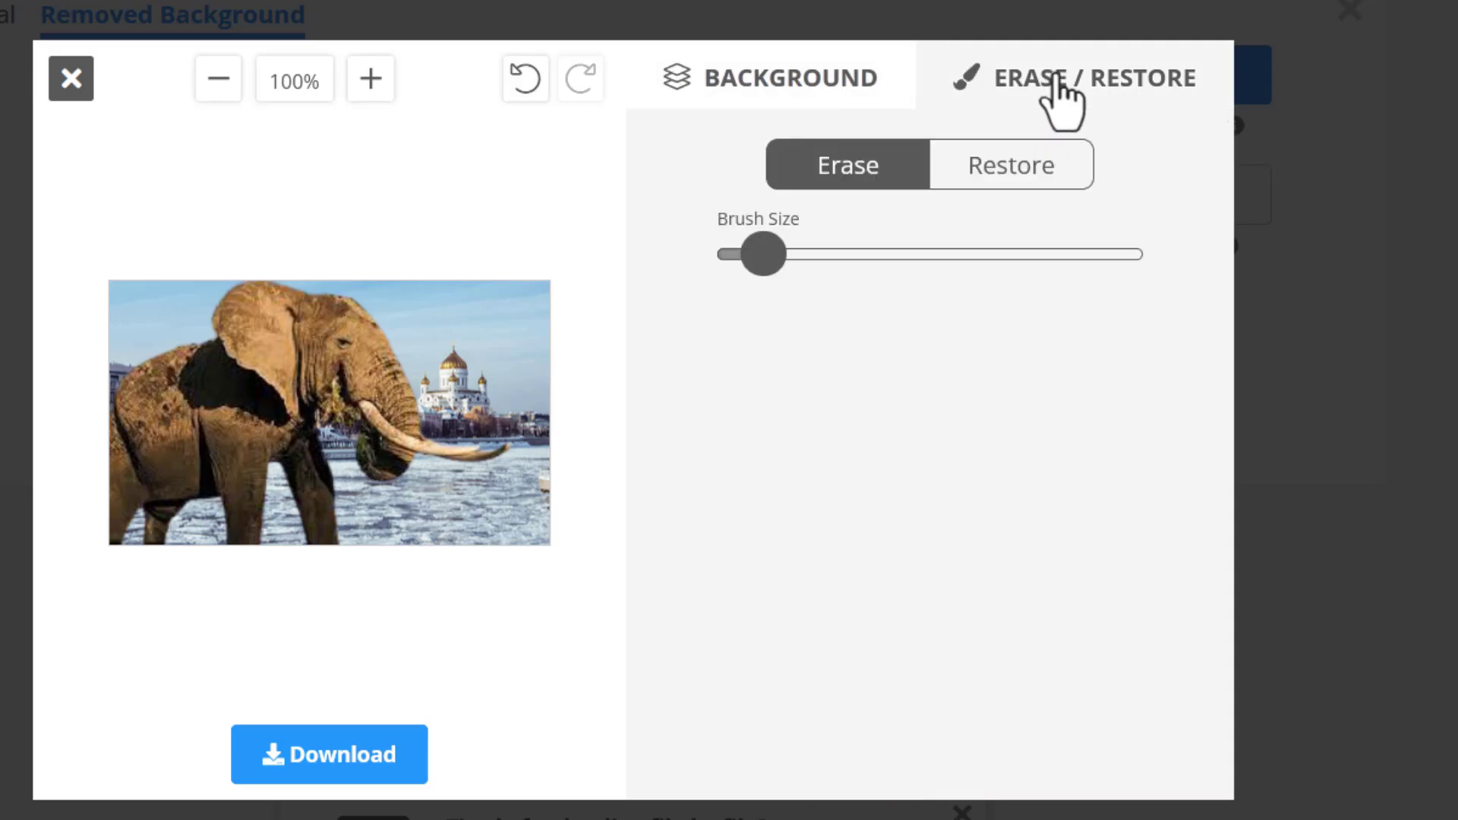
left_click(1004, 176)
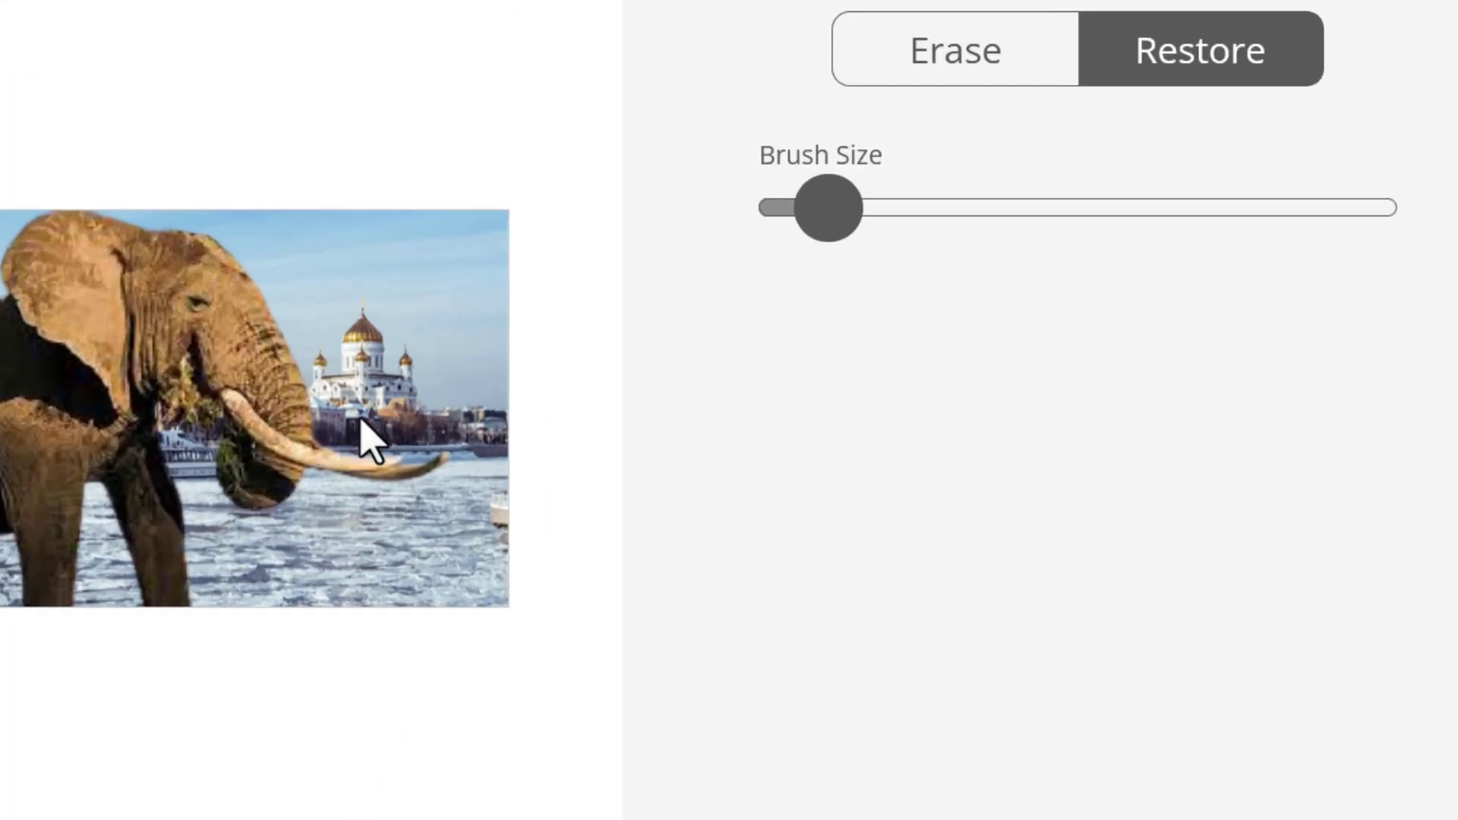
left_click(771, 237)
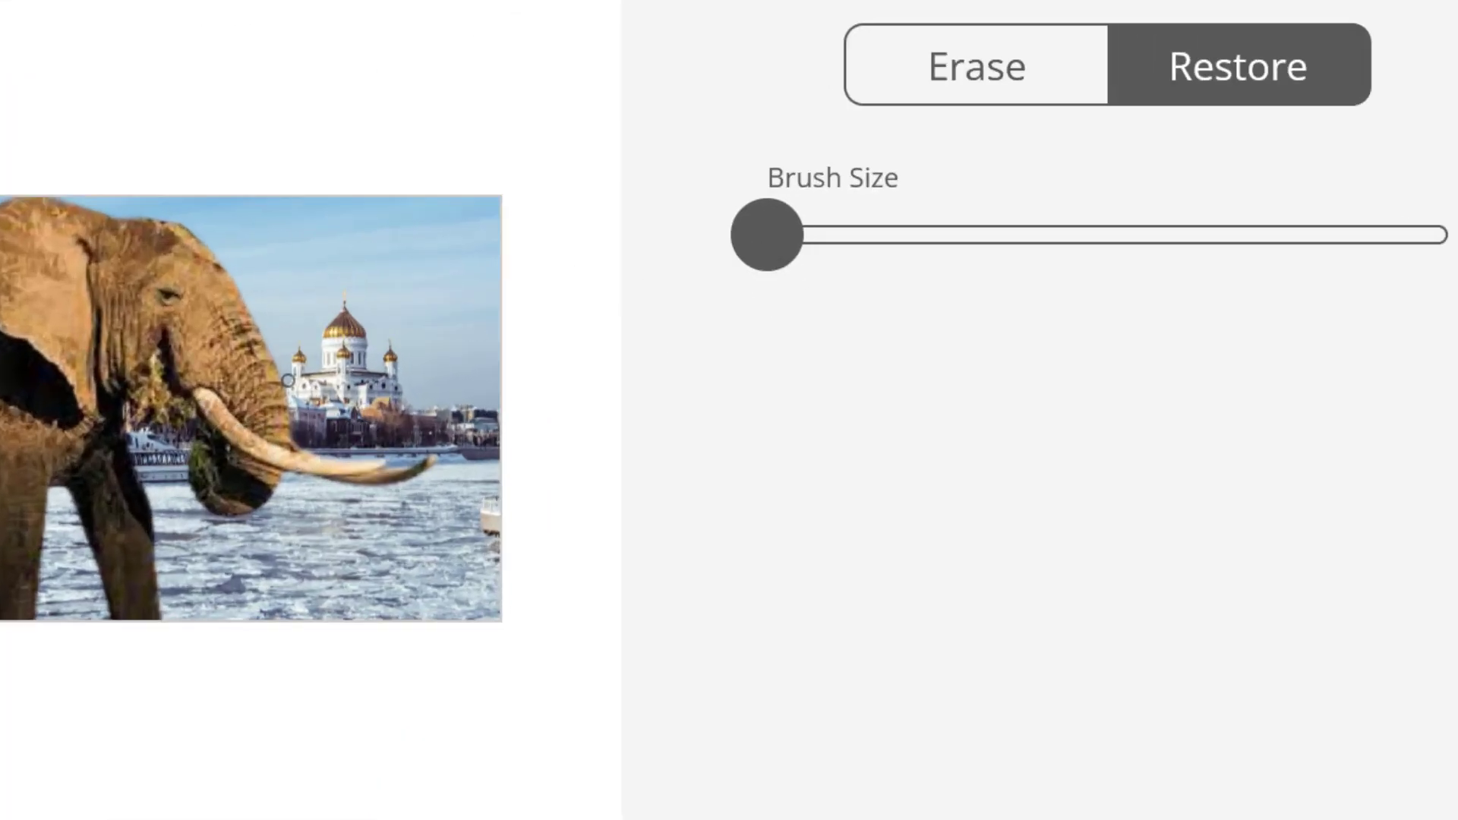
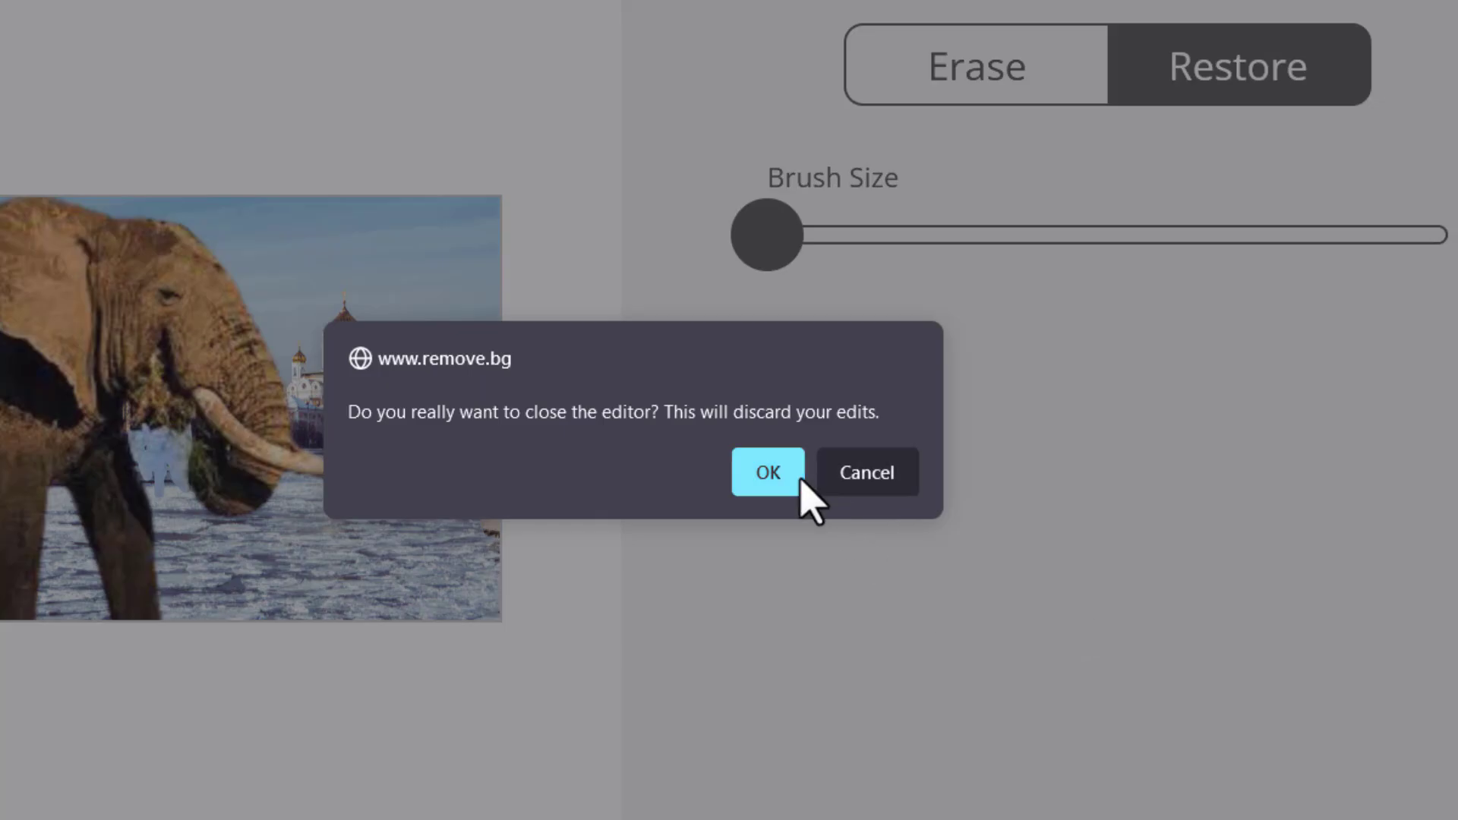
left_click(788, 478)
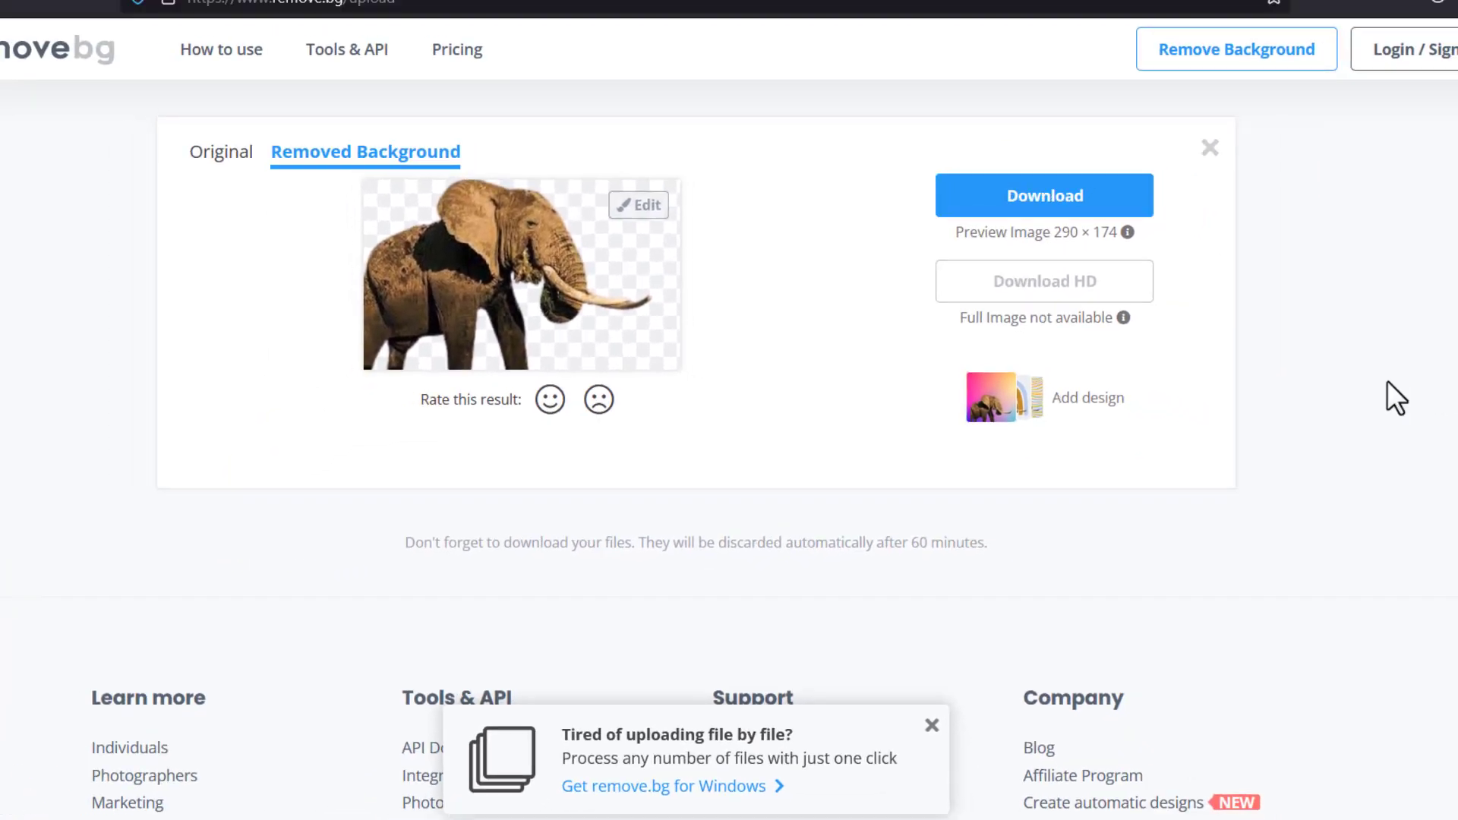
Copy the cliff tree, Ferris wheel and car pictures from slide 9 in PowerPoint into remove.bg to remove their backgrounds
key("alt+Tab")
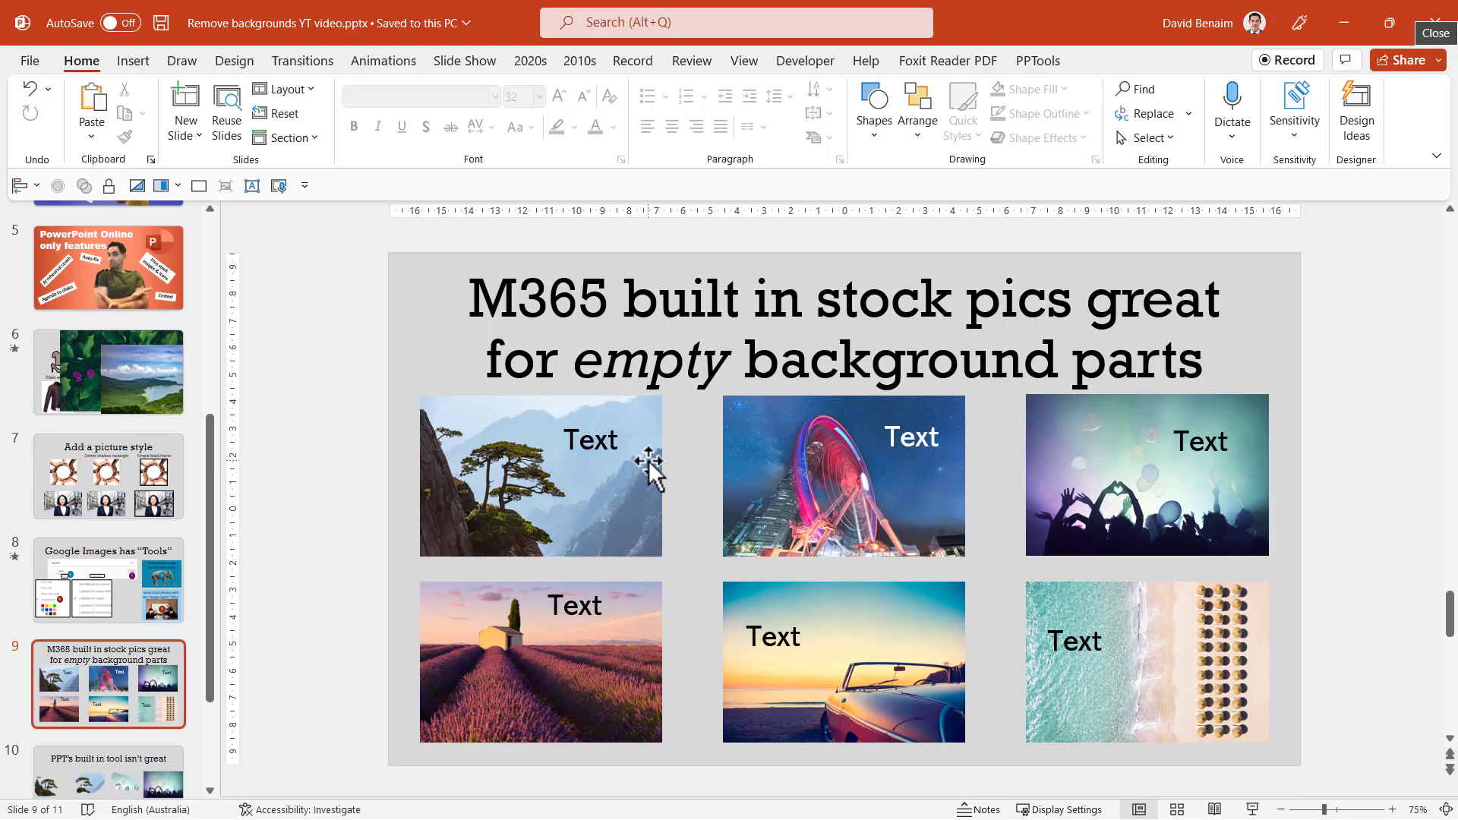
left_click(468, 489)
key("ctrl+c")
key("alt+Tab")
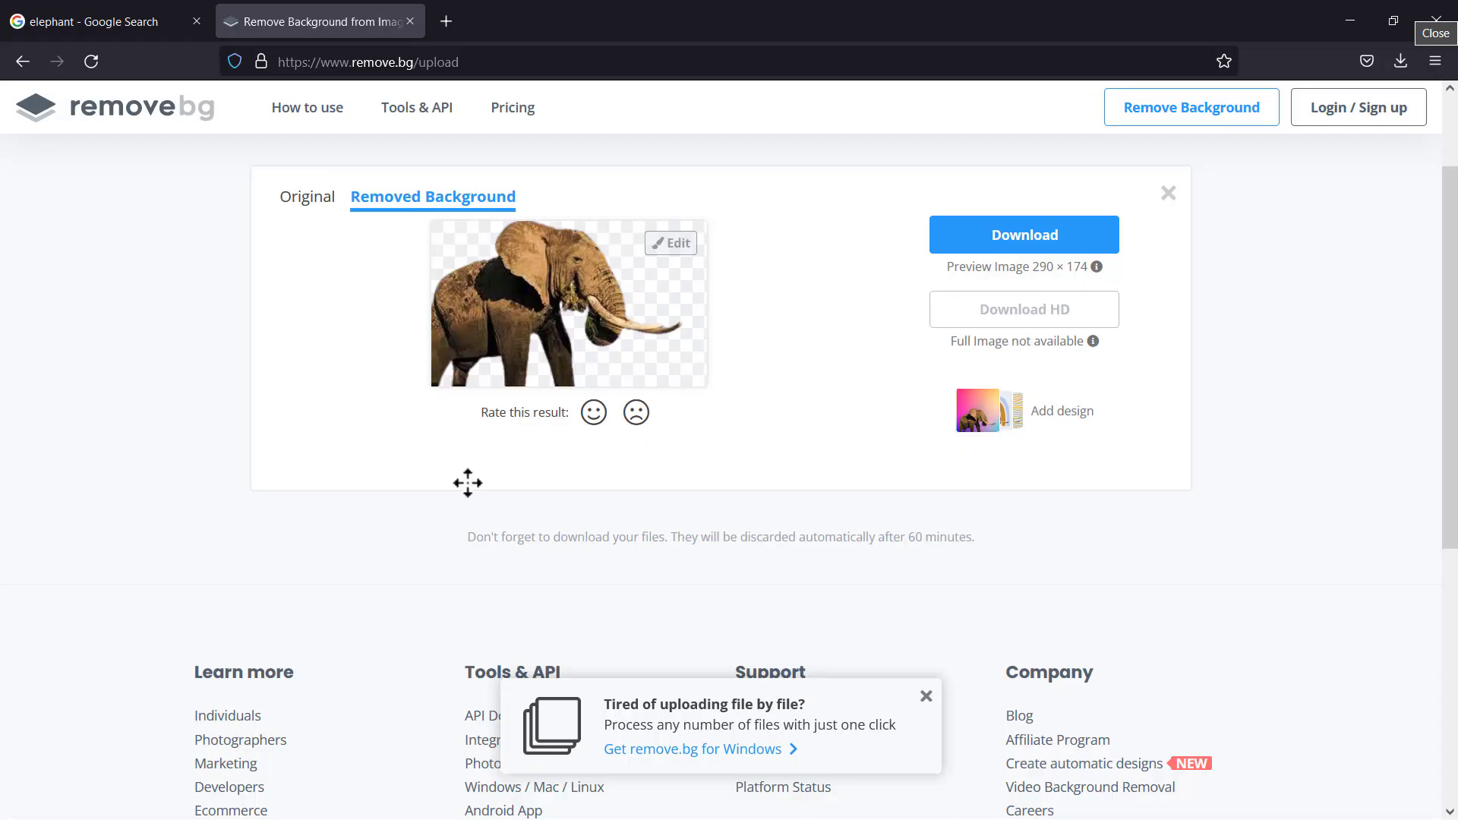
key("ctrl+v")
key("alt+Tab")
left_click(844, 500)
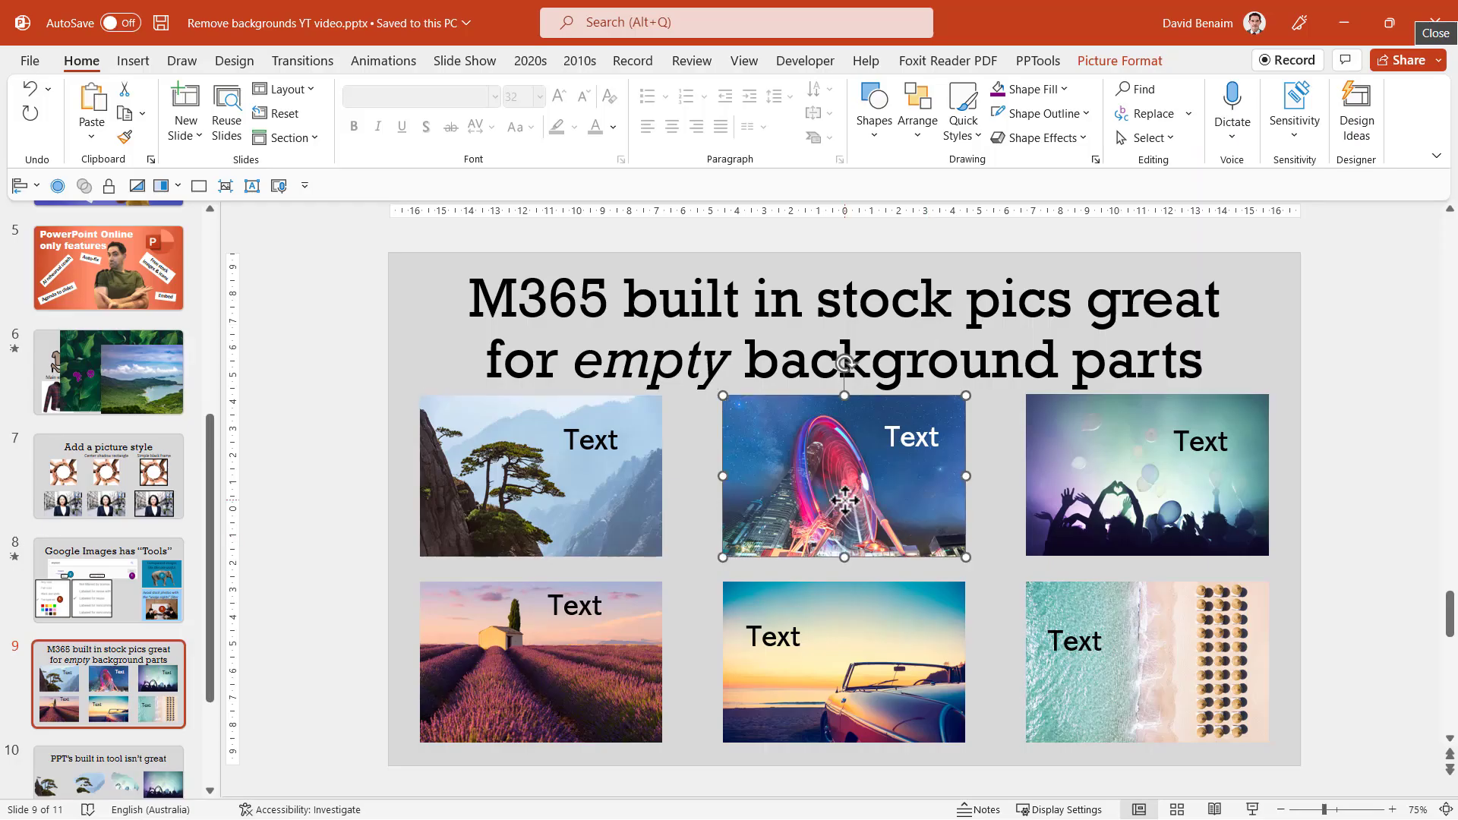
key("Tab")
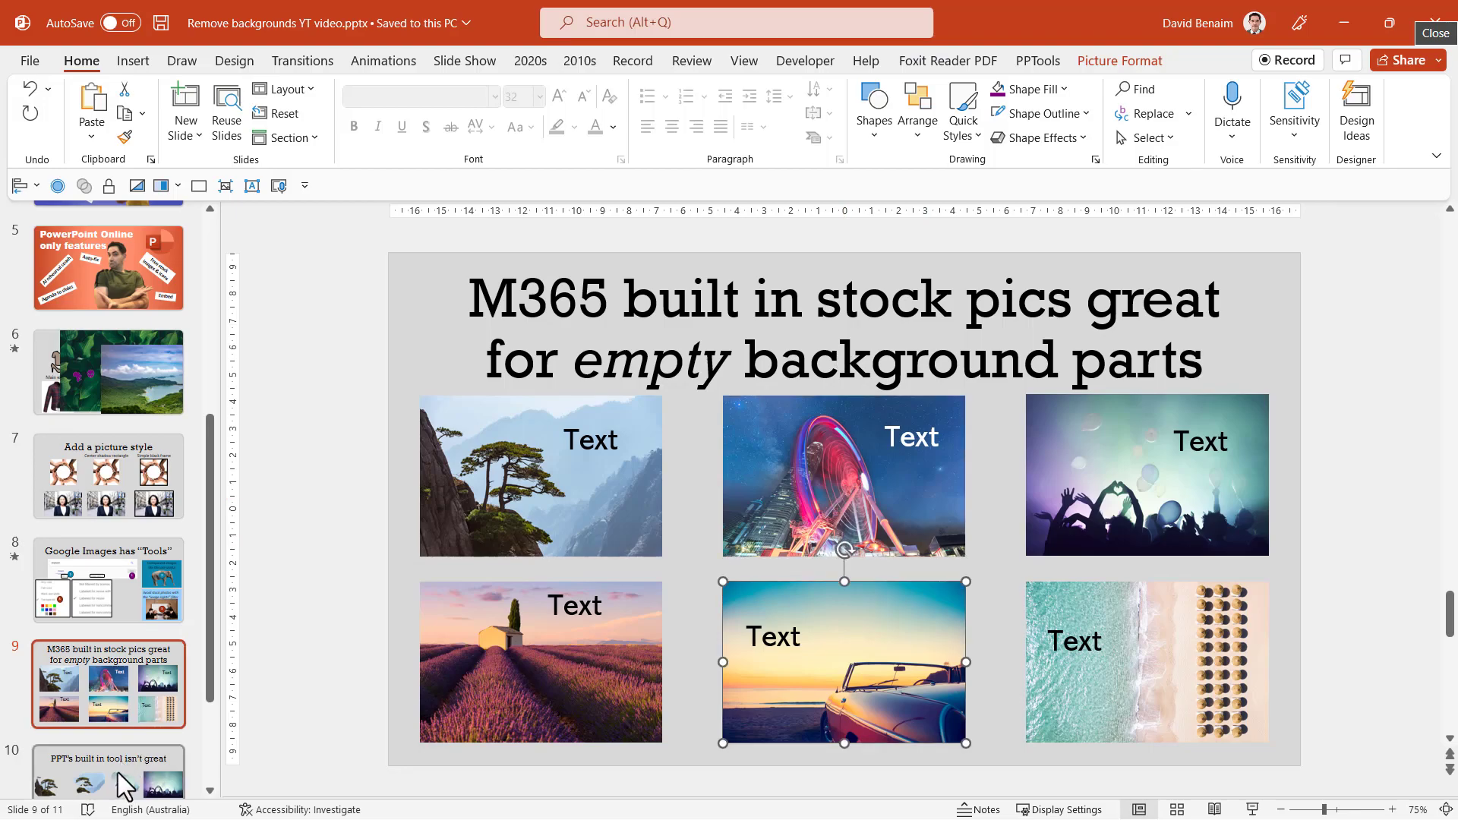
Copy the gardener, sunset elephant and long-haired woman pictures from the "Harder remove.bg examples" slide into remove.bg for background removal
scroll(119, 752, "down", 2)
left_click(117, 709)
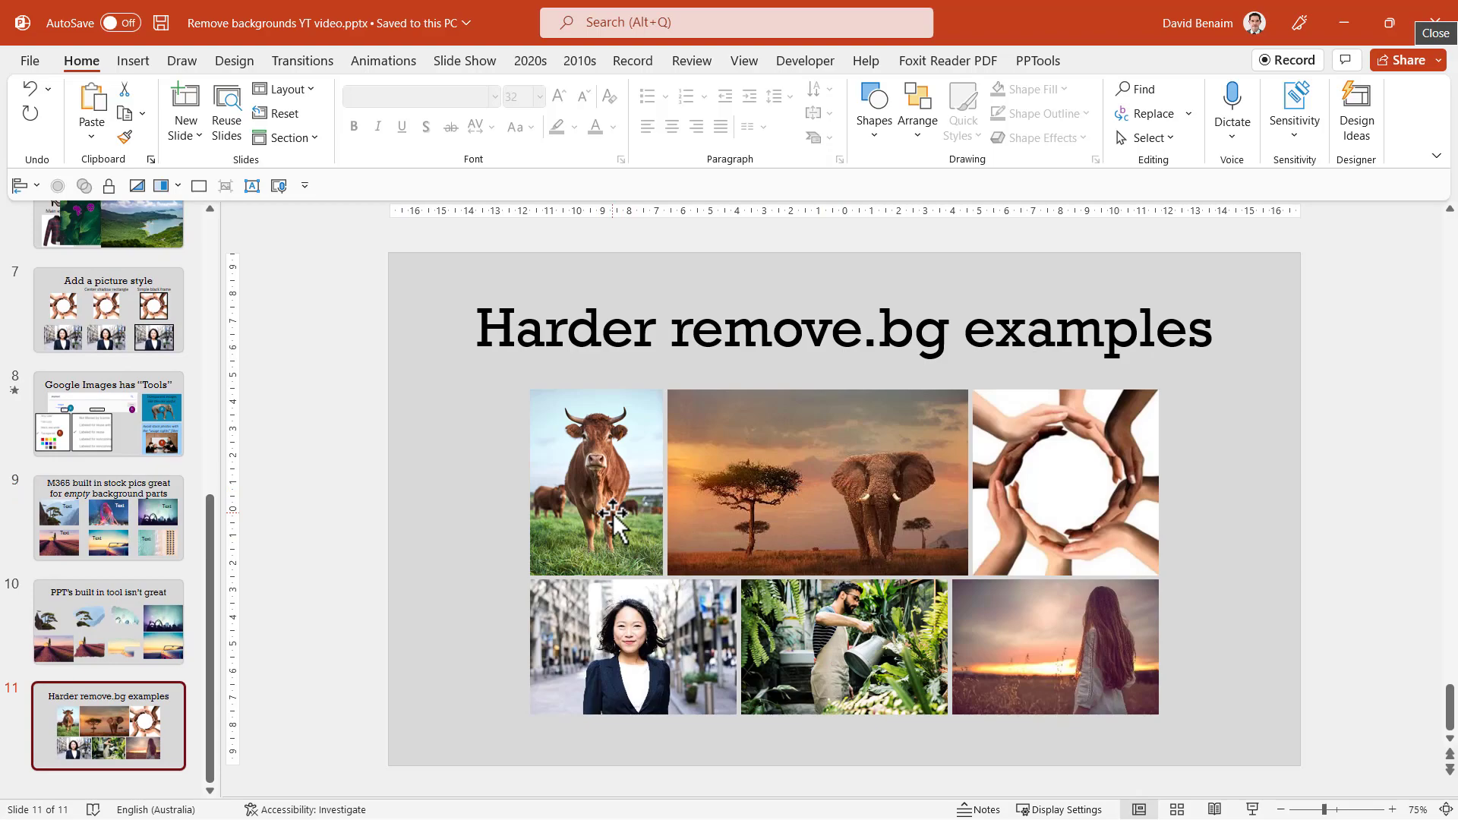
left_click(862, 611)
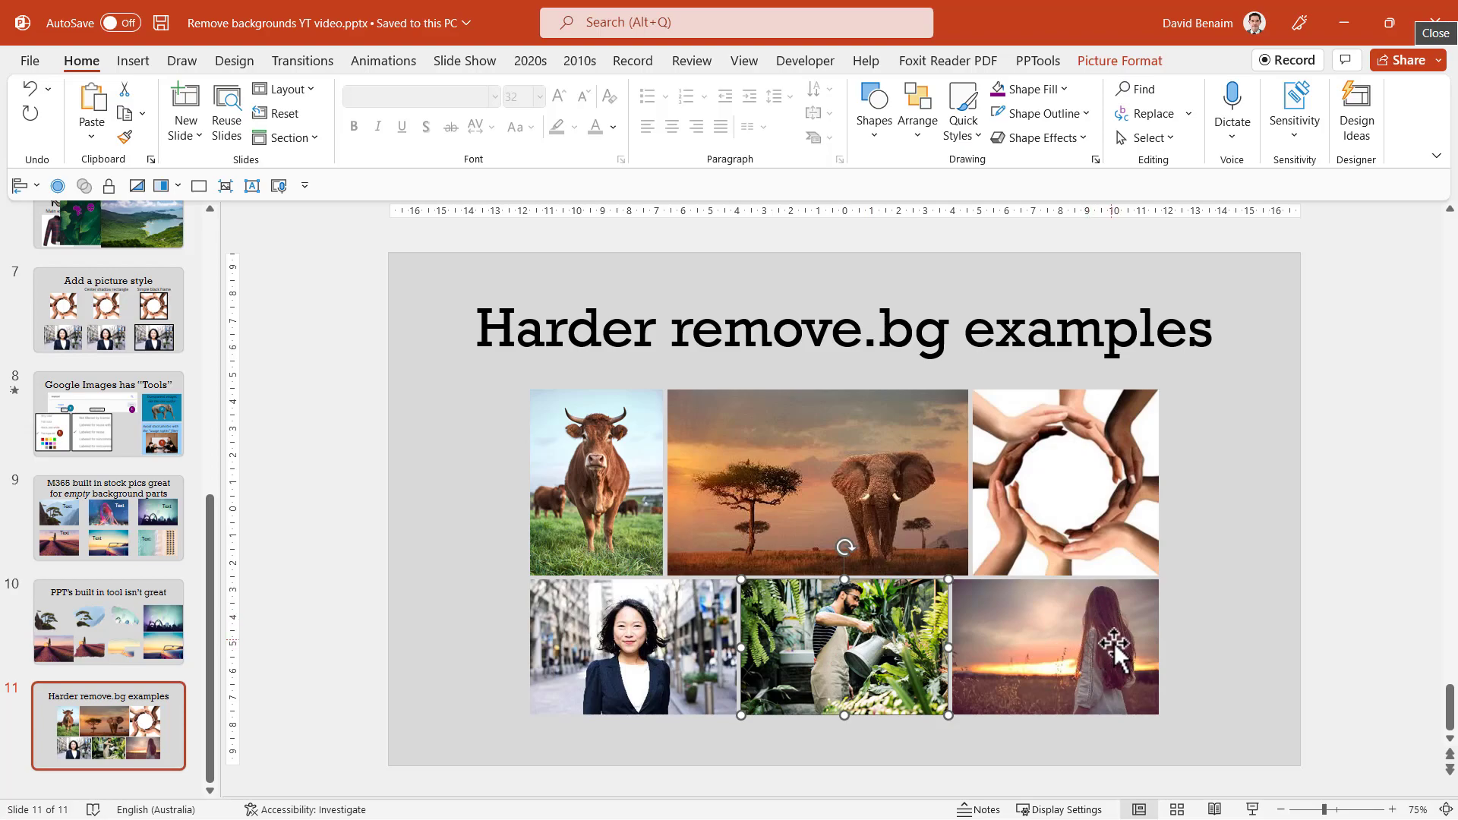
left_click(826, 484)
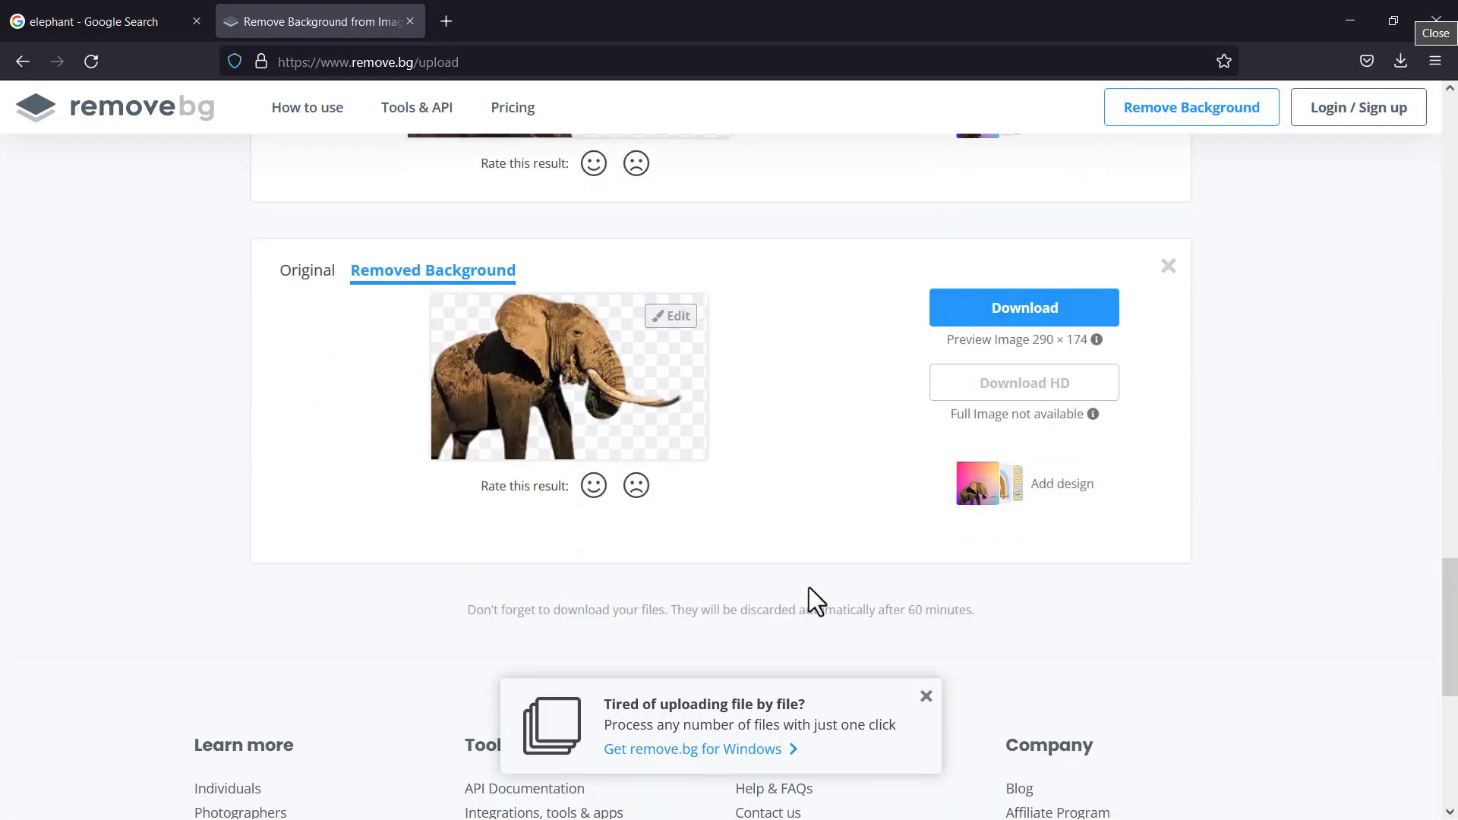
Compare the remove.bg cut-outs of the tree, Ferris wheel, car, elephant, gardener and woman with the original pictures on slides 9 and 11
scroll(801, 577, "up", 4)
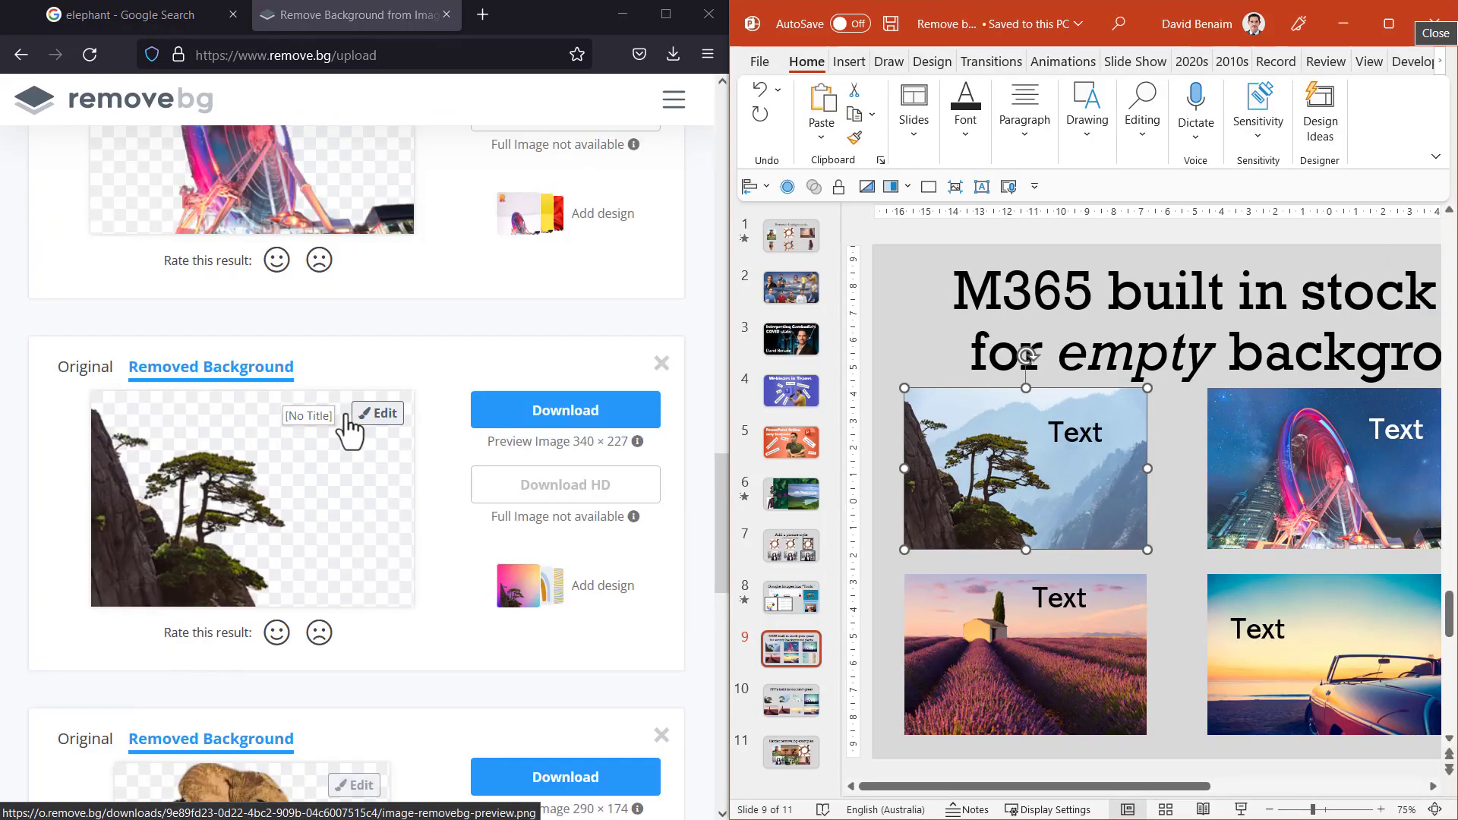
scroll(334, 414, "up", 4)
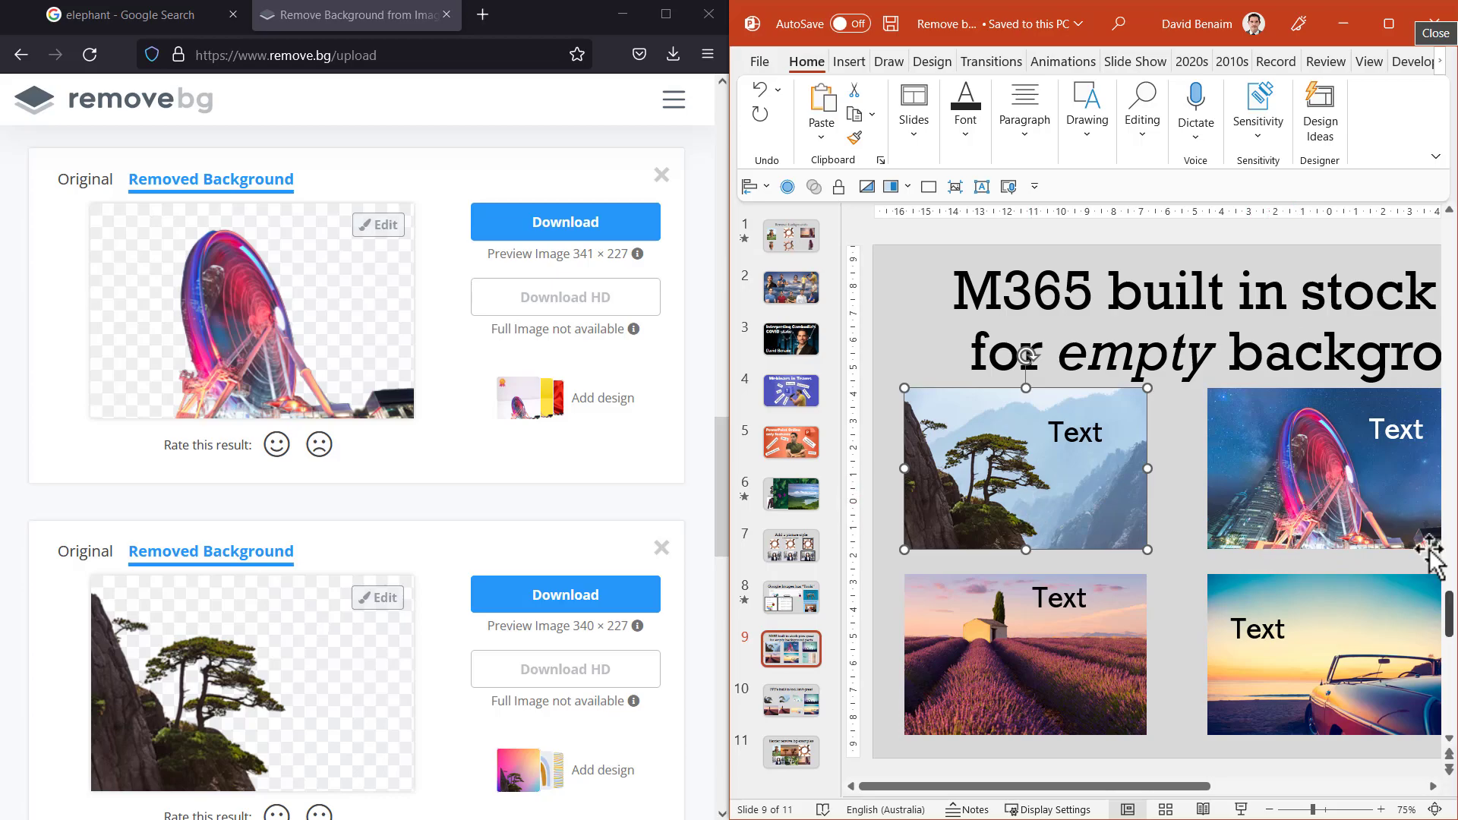
scroll(485, 452, "up", 6)
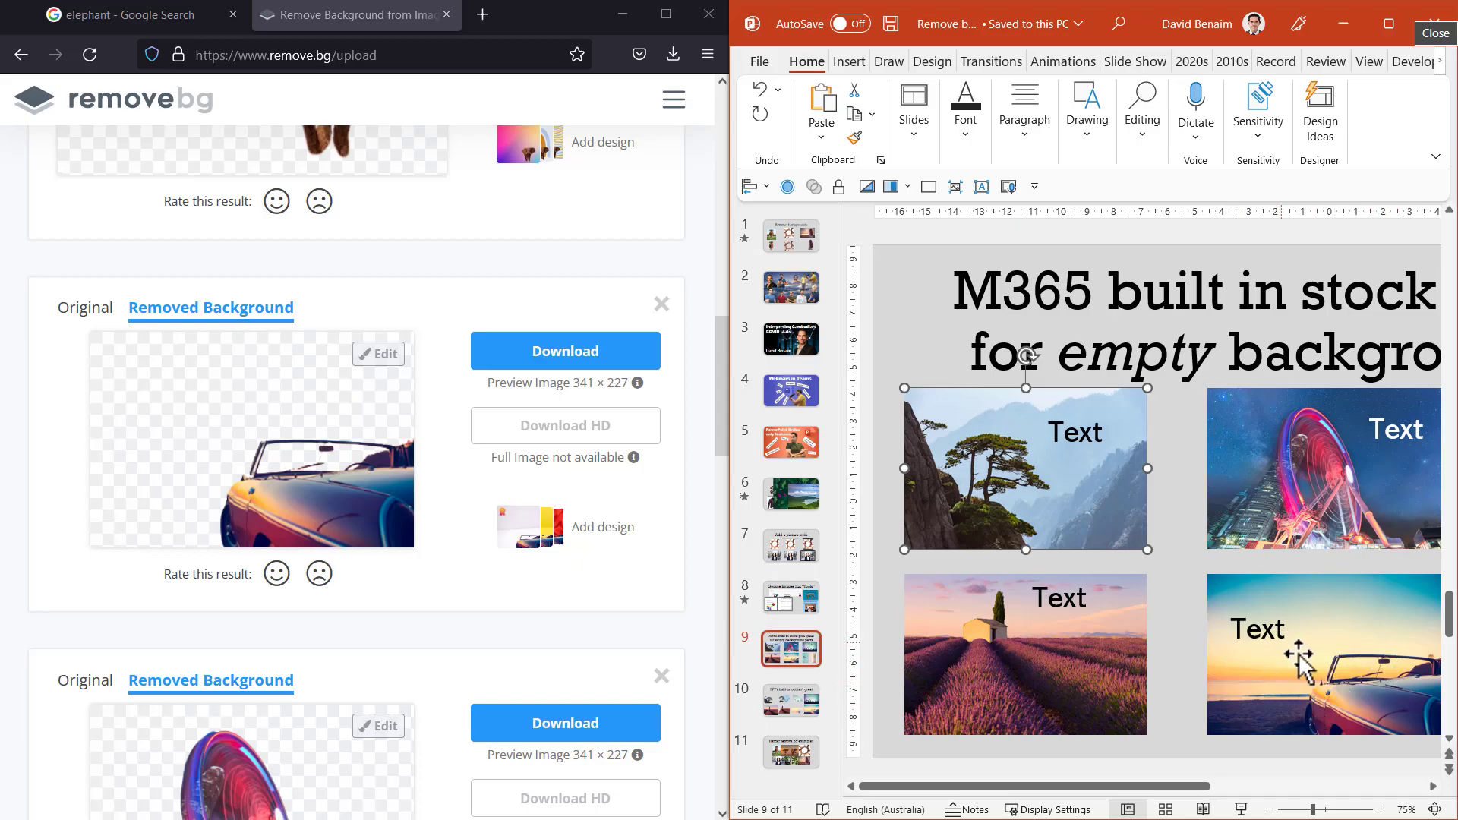
left_click_drag(1169, 786, 1336, 764)
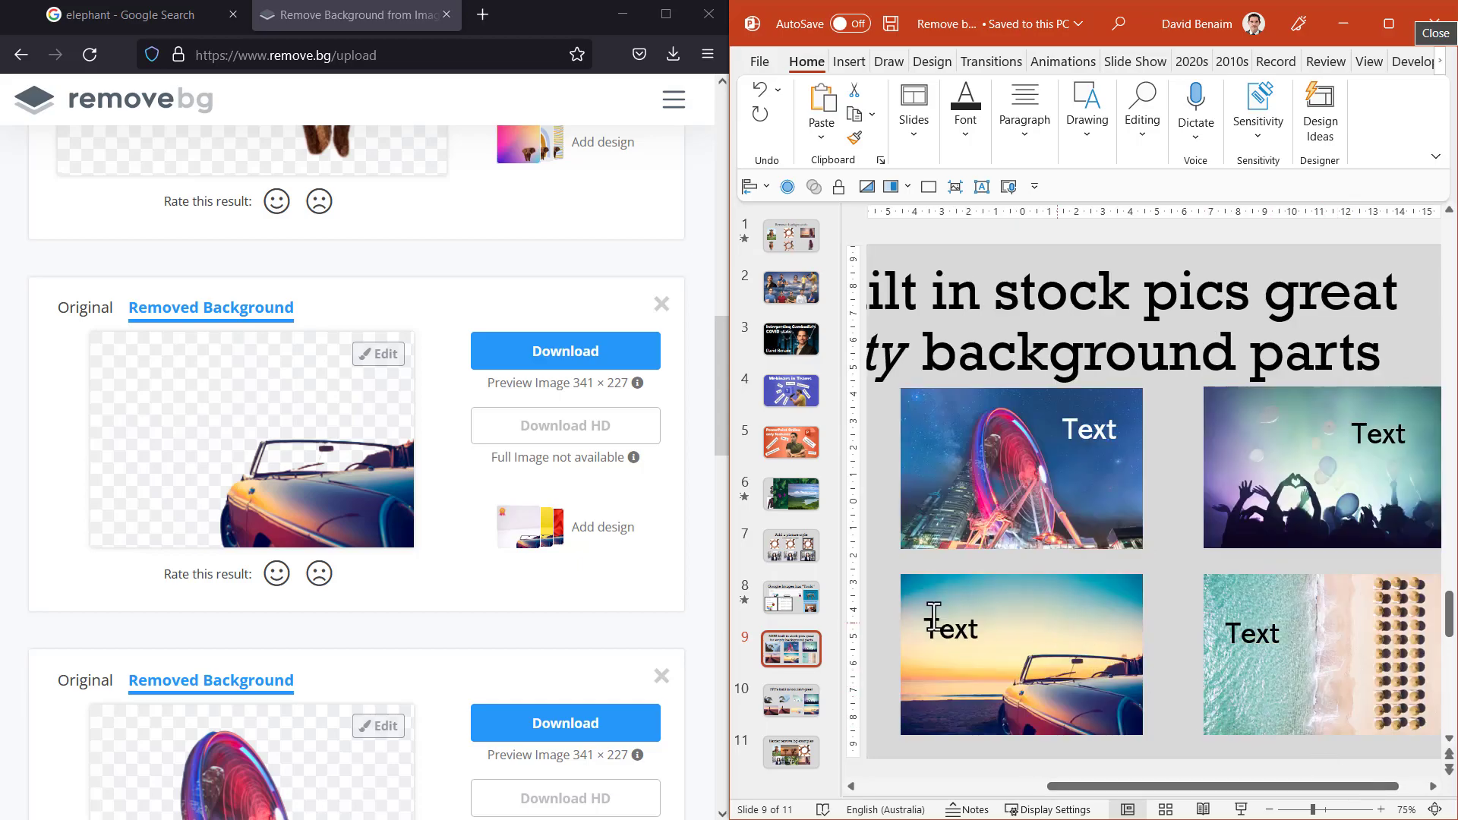
left_click(804, 753)
scroll(1008, 589, "down", 1, "ctrl")
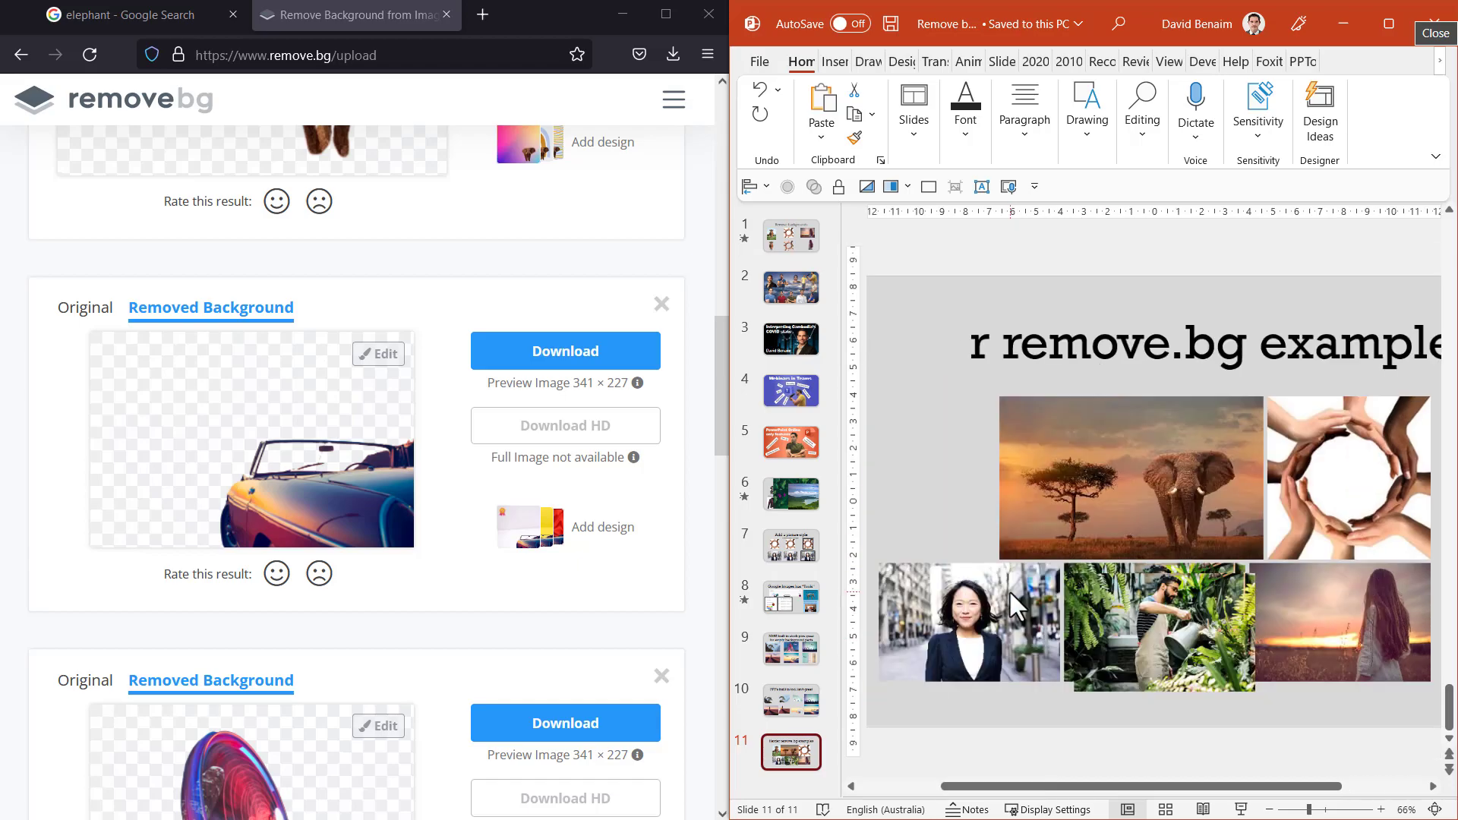
scroll(261, 464, "up", 4)
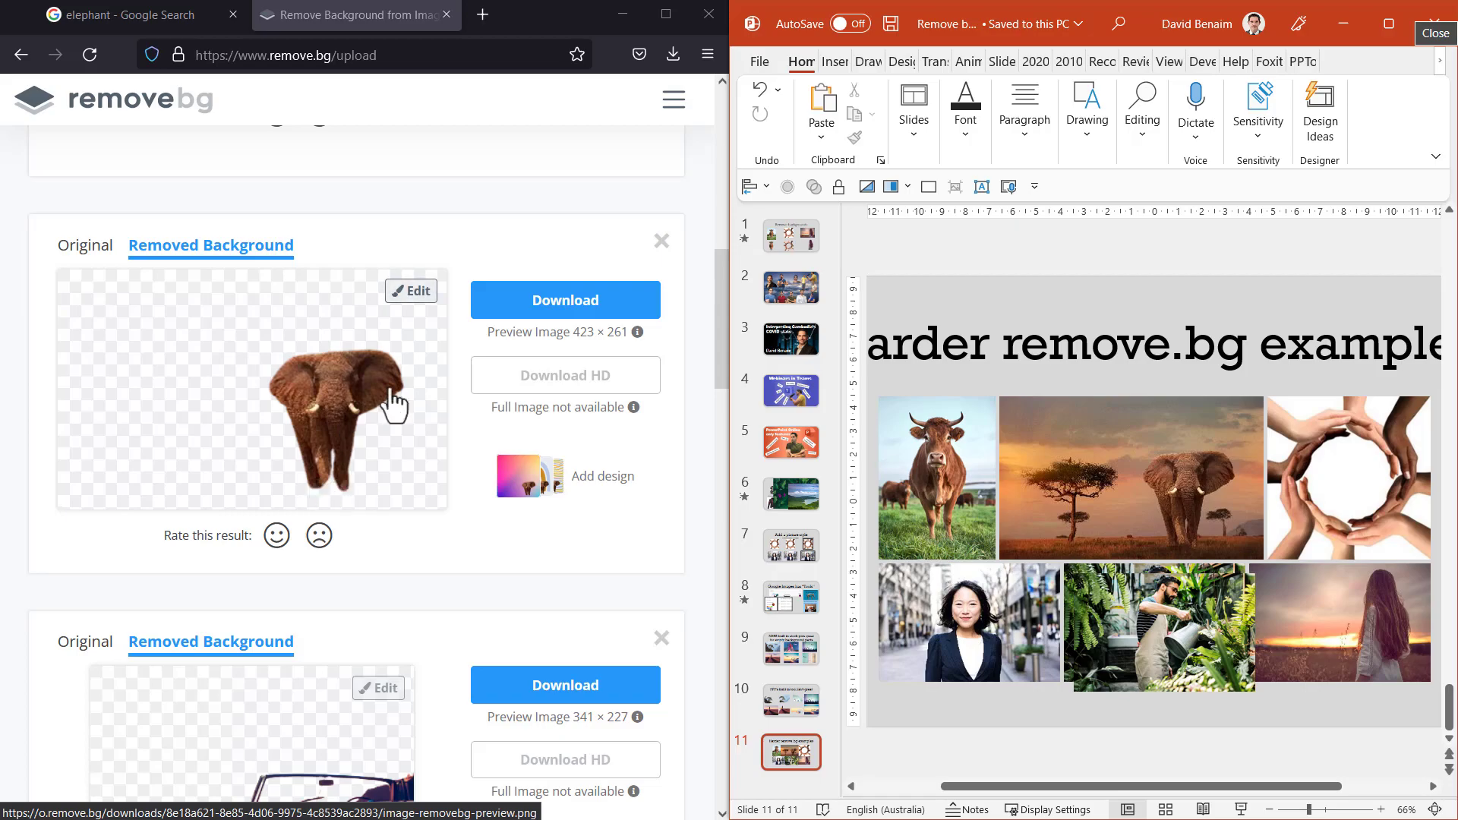
scroll(336, 458, "up", 7)
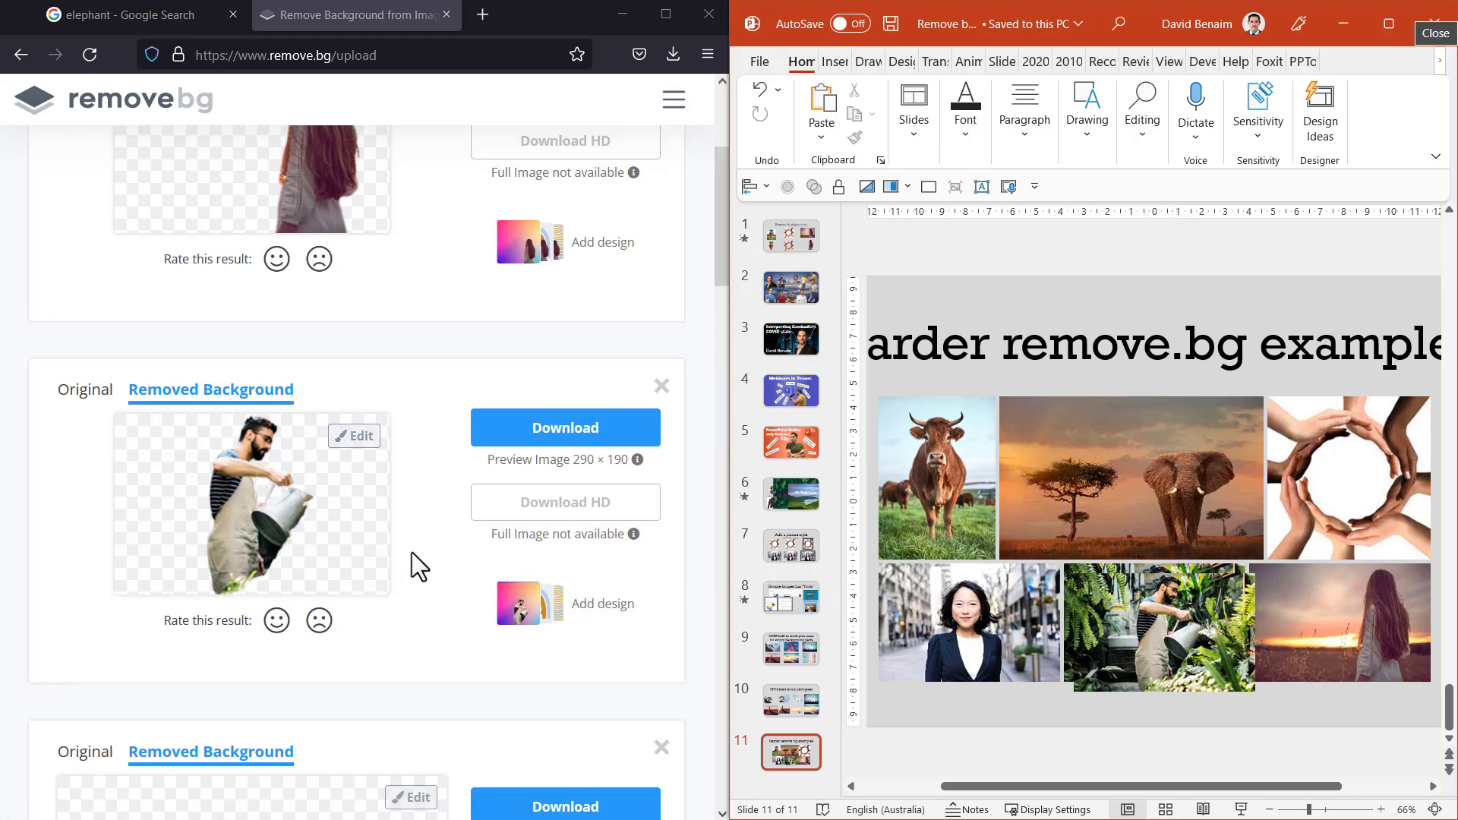
scroll(410, 566, "up", 4)
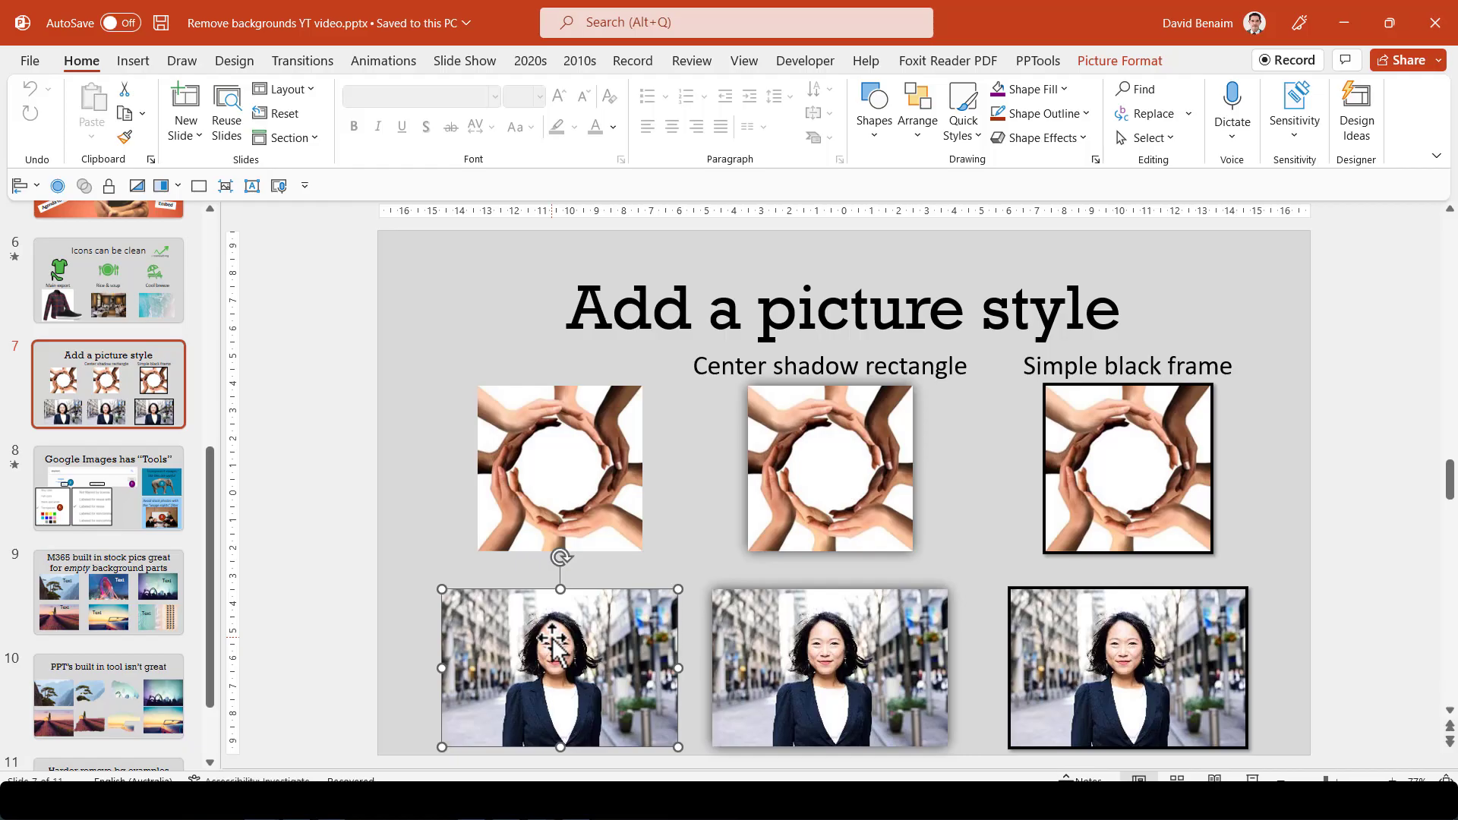
Copy the unstyled businesswoman portrait from the "Add a picture style" slide and try pasting it into remove.bg in Edge
right_click(553, 640)
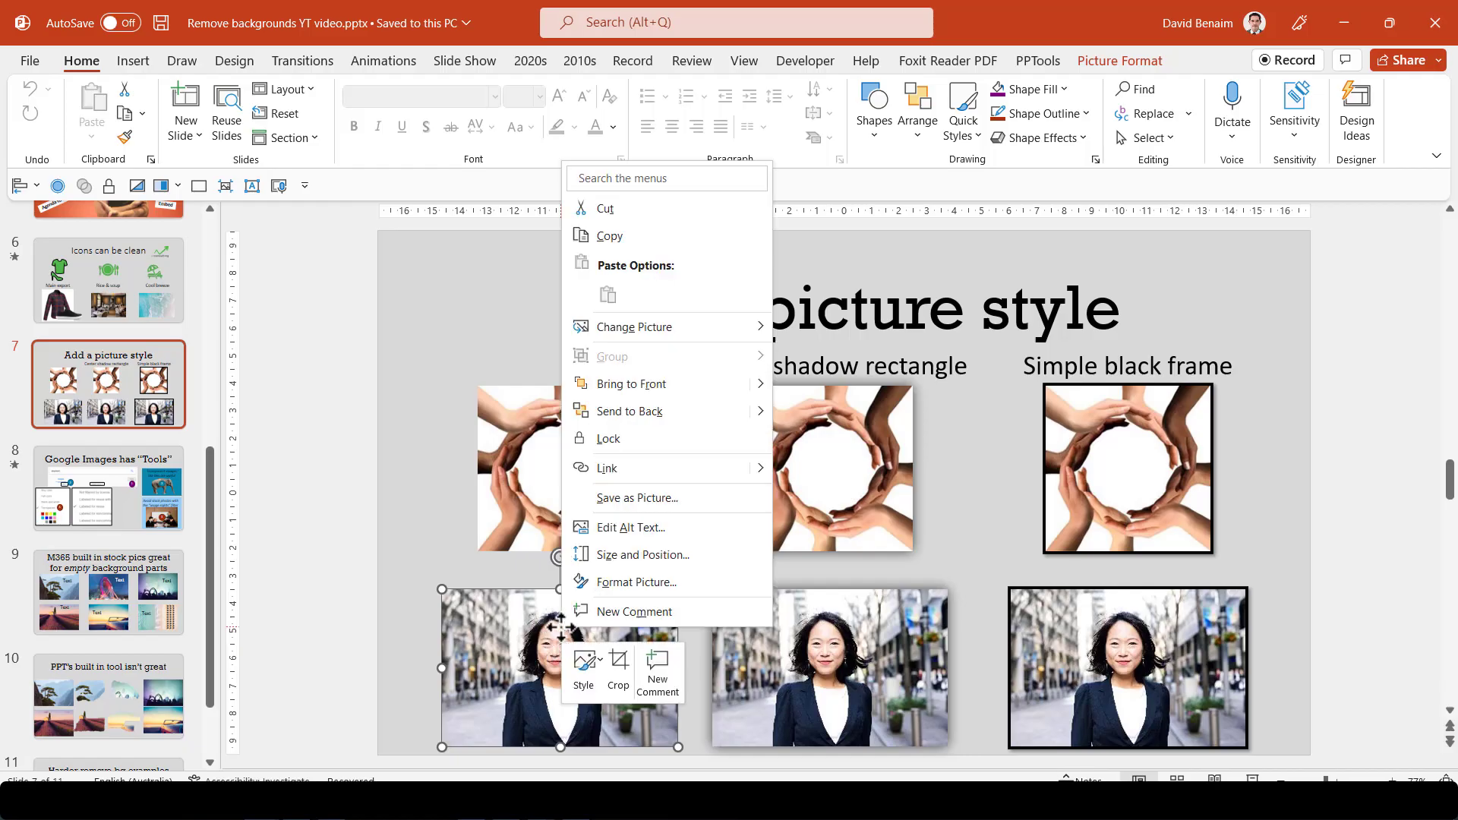
left_click(609, 236)
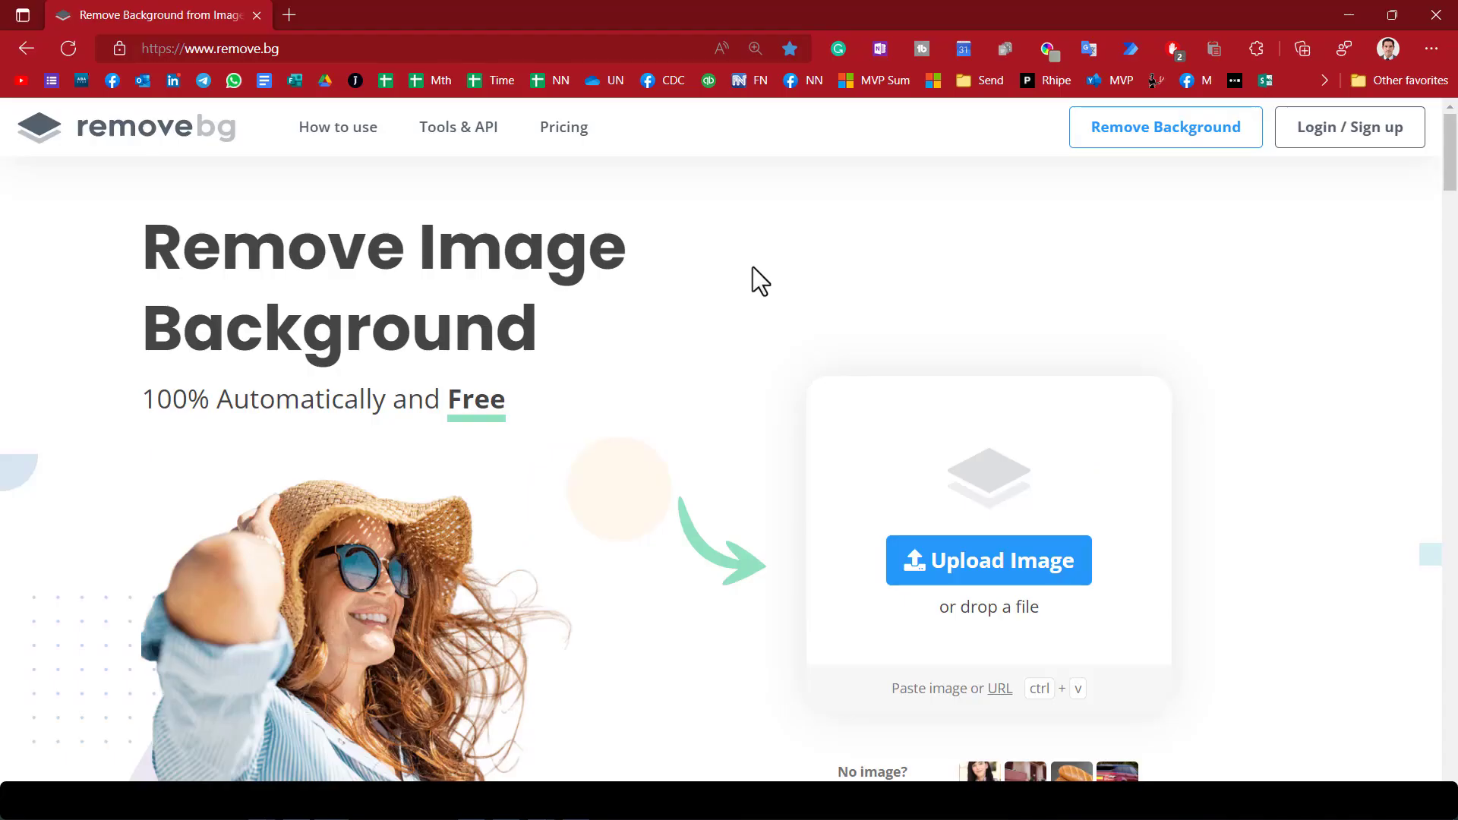
key("ctrl+v")
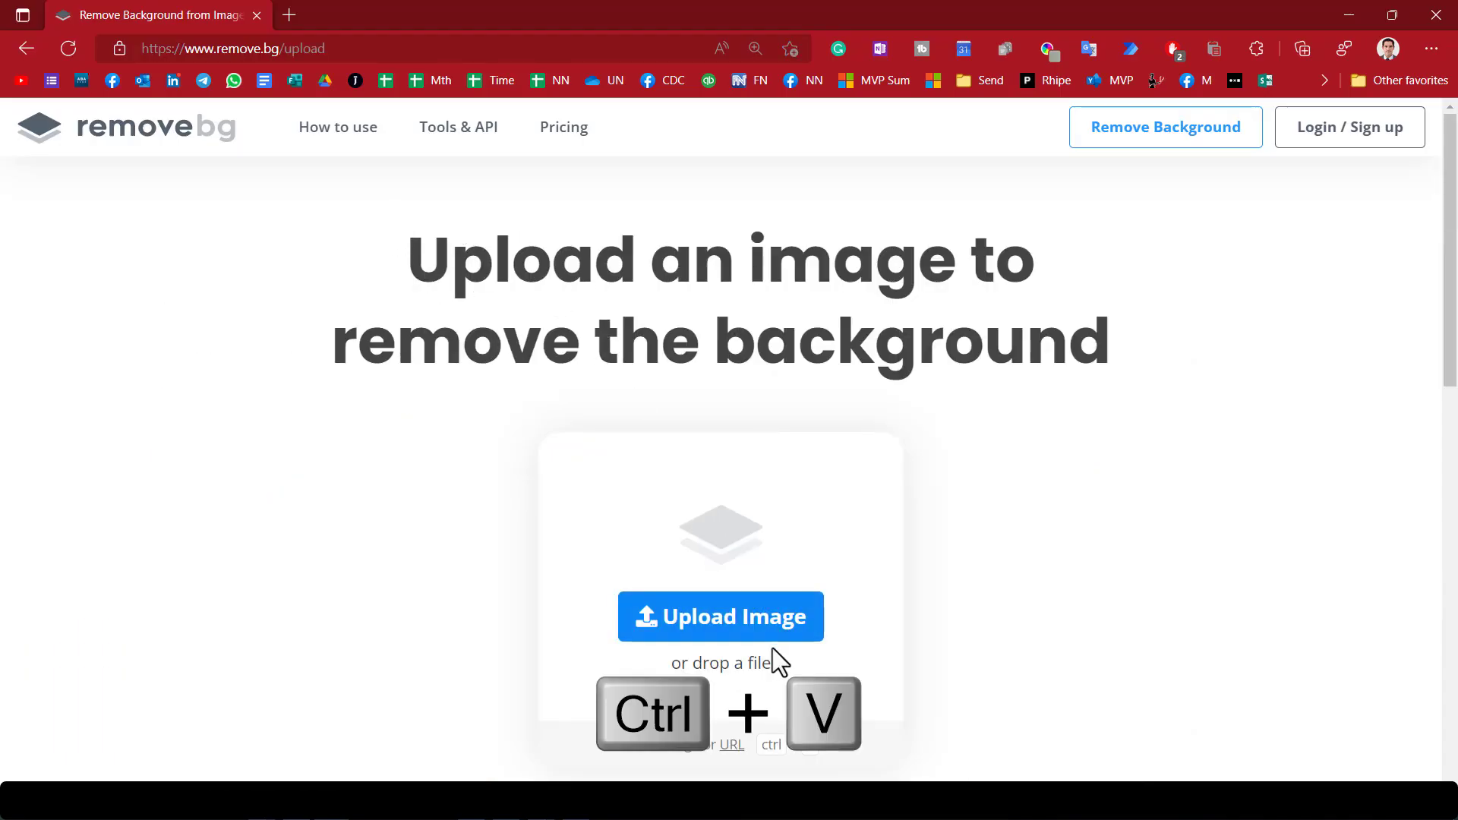
scroll(1123, 423, "down", 8)
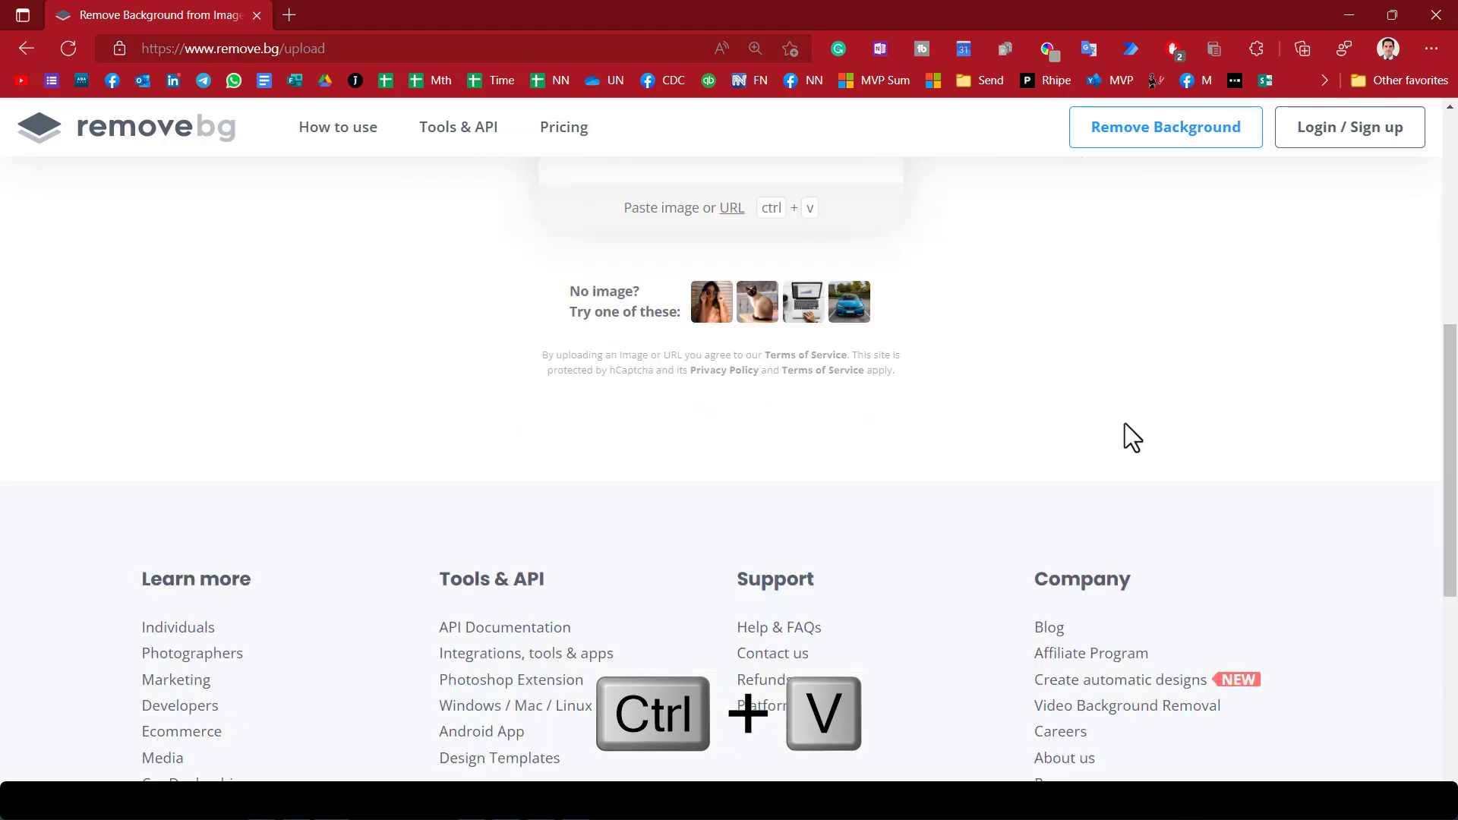
scroll(1124, 422, "up", 8)
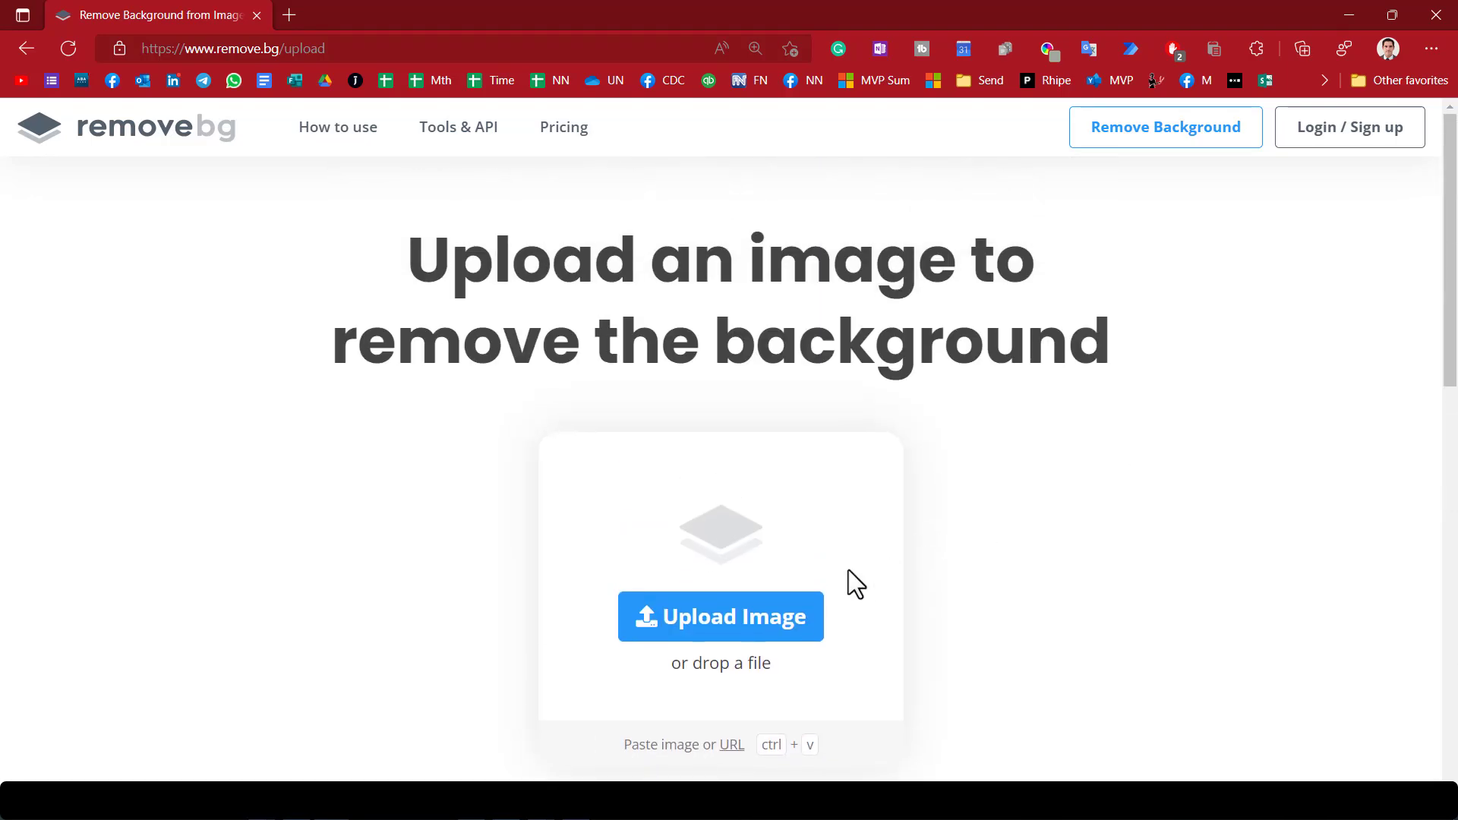
left_click(790, 612)
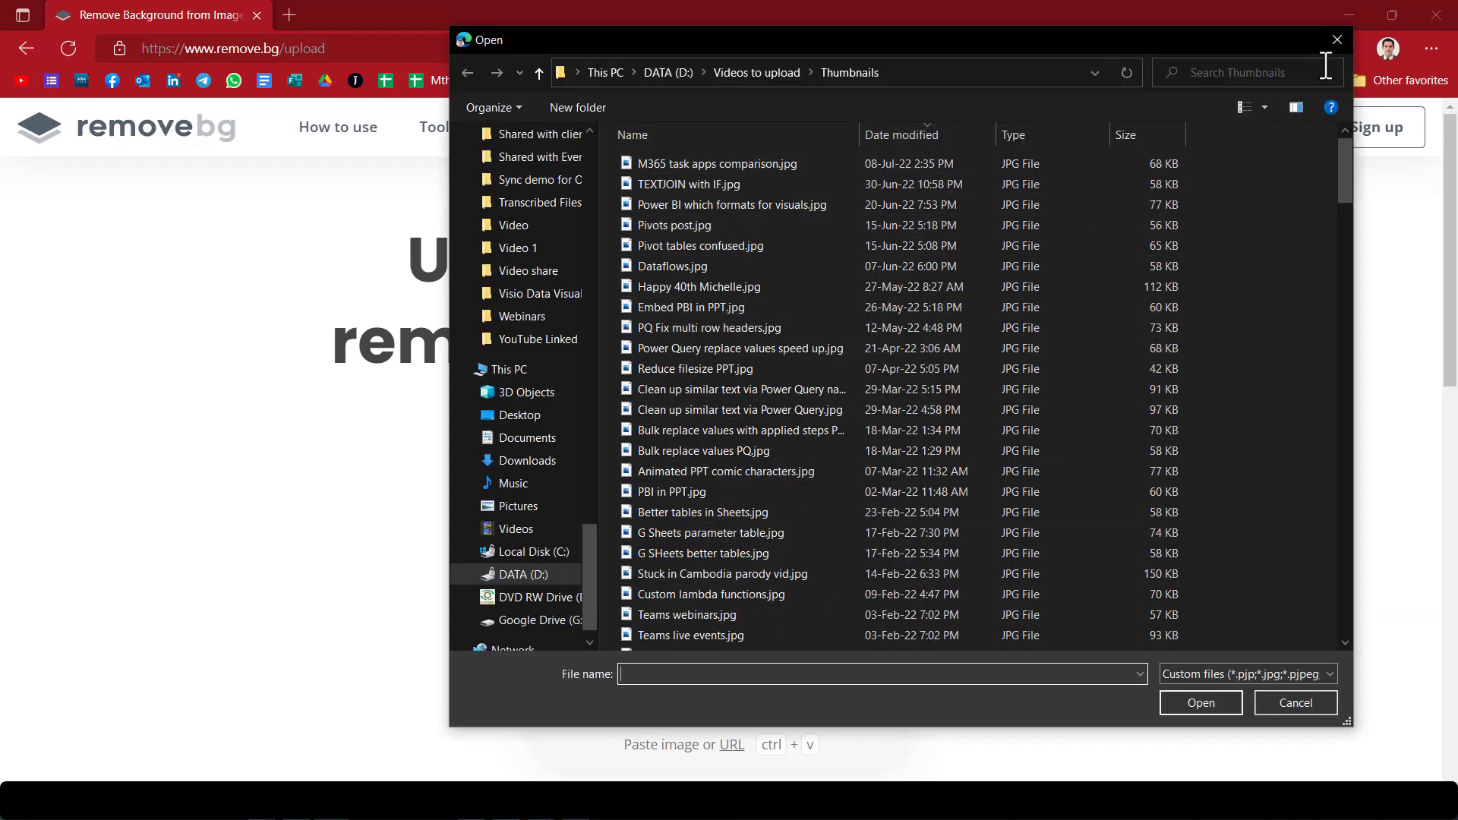
left_click(1337, 40)
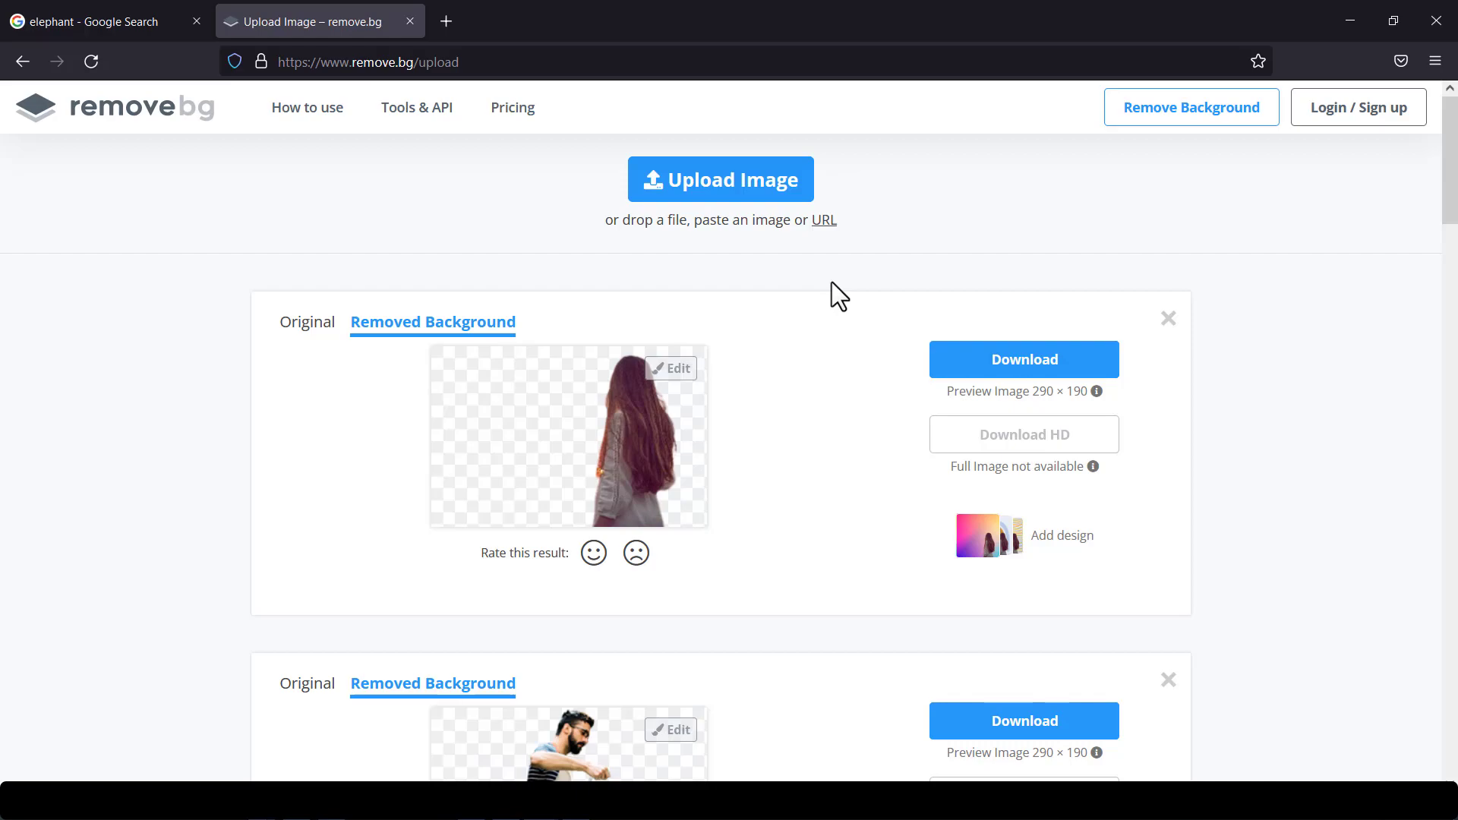
Switch to Firefox, paste the businesswoman portrait into remove.bg to remove its background, and send the cut-out to Designify
key("ctrl+v")
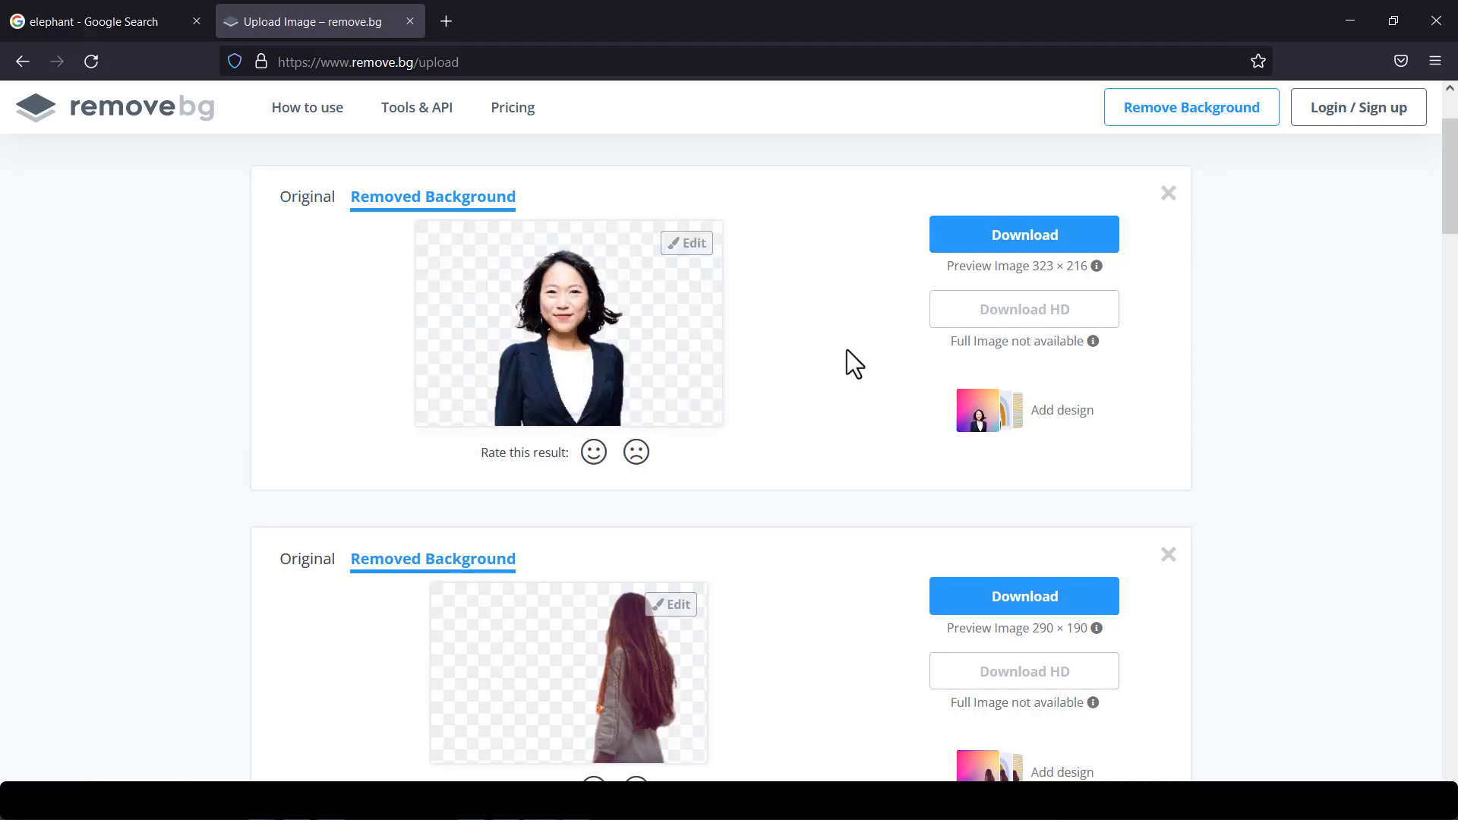
left_click(983, 422)
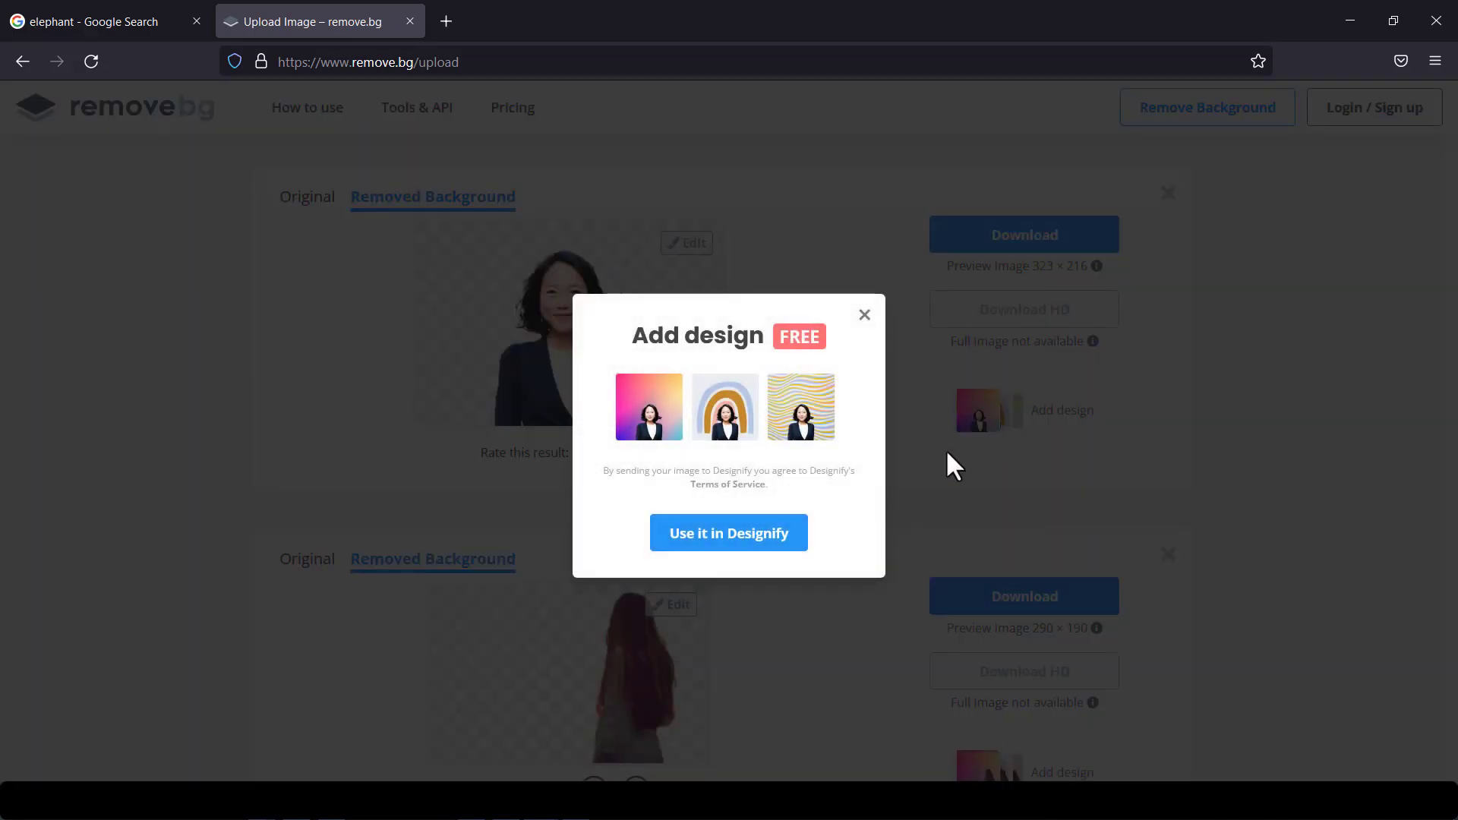
left_click(730, 534)
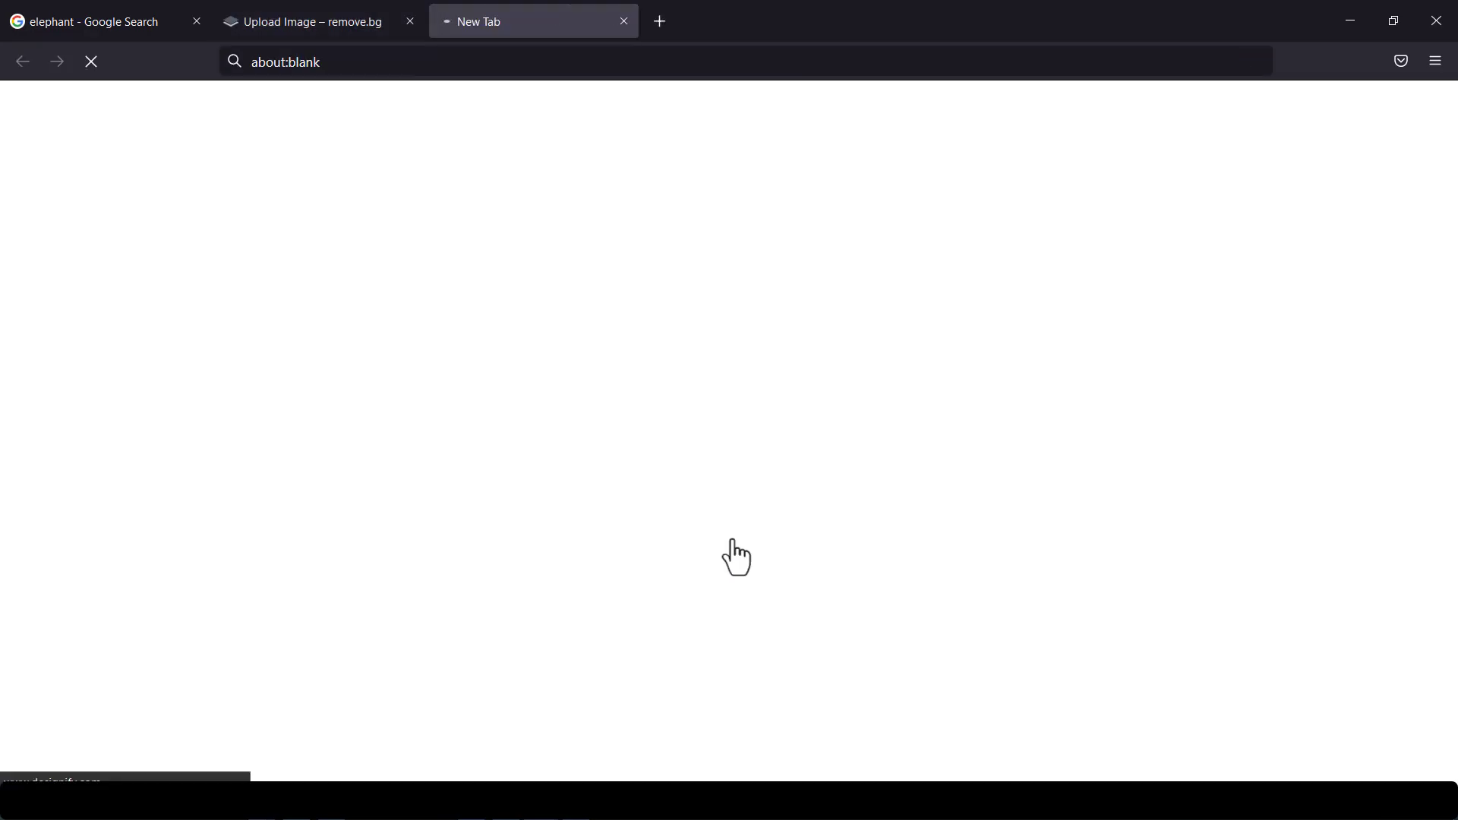
Browse the Profile Pictures, Creative and Marketing designs for the portrait in Designify, and close the gallery
left_click(486, 732)
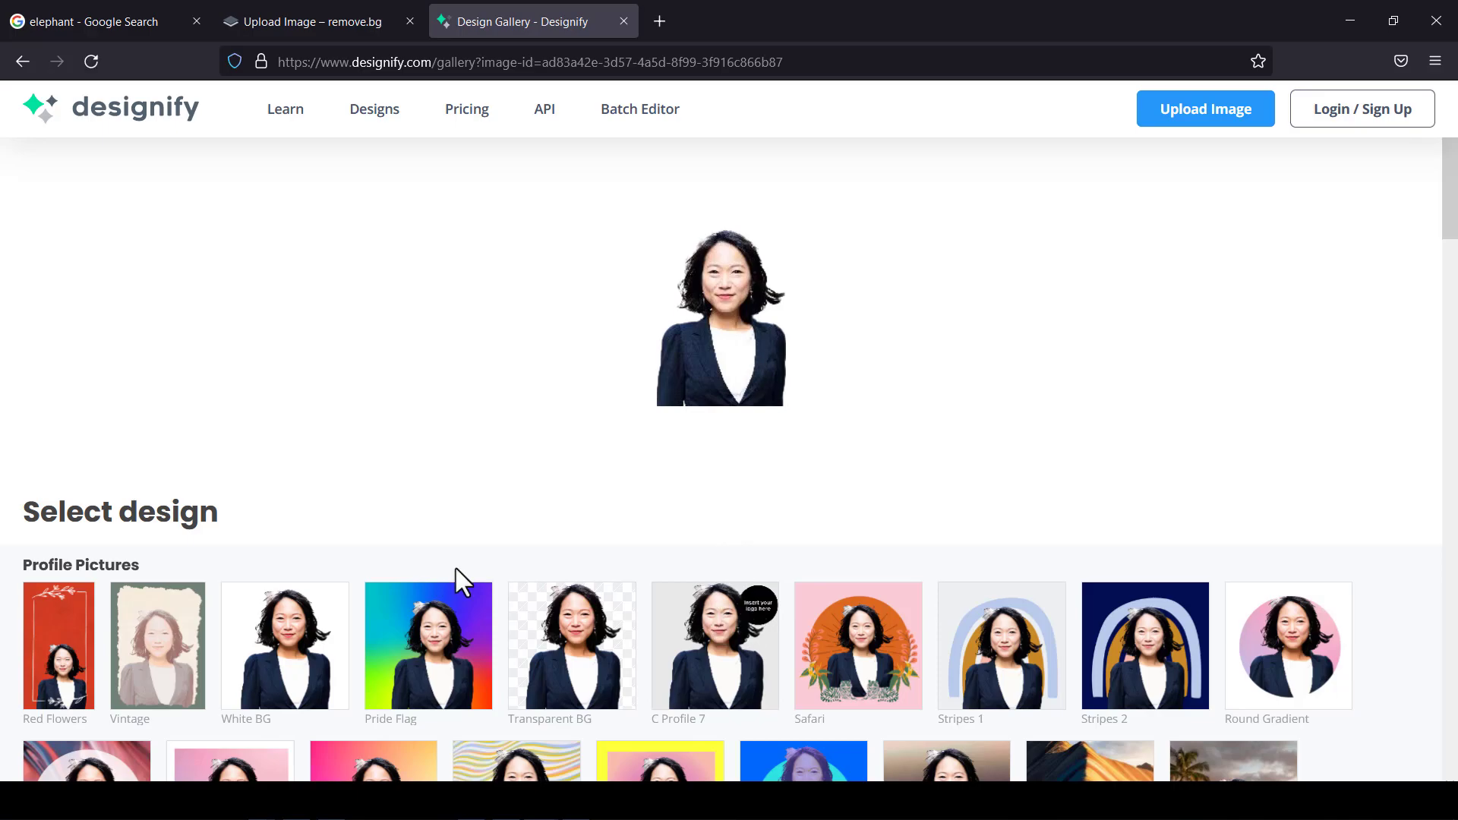
scroll(456, 568, "down", 5)
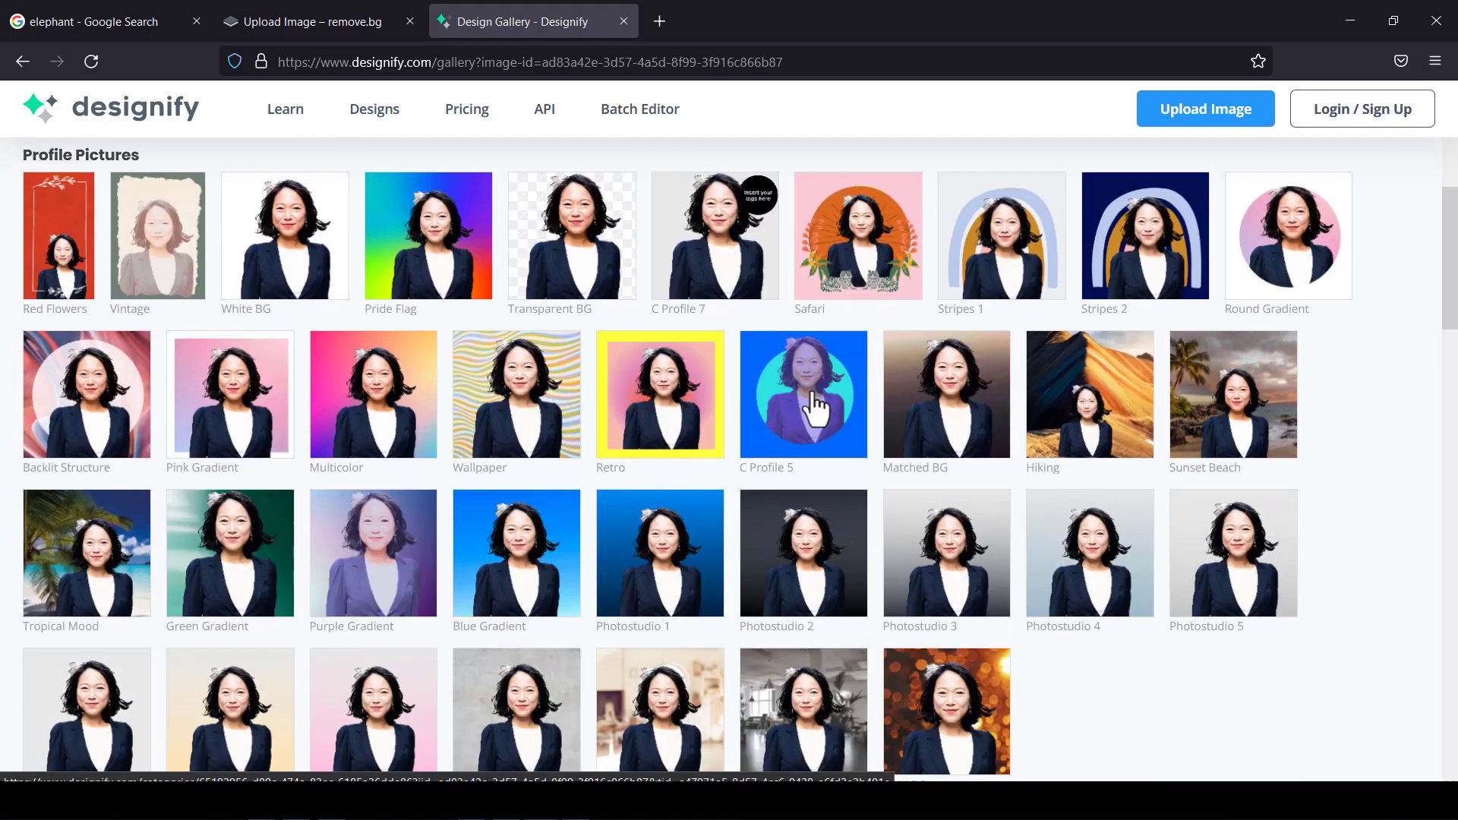
scroll(791, 448, "down", 5)
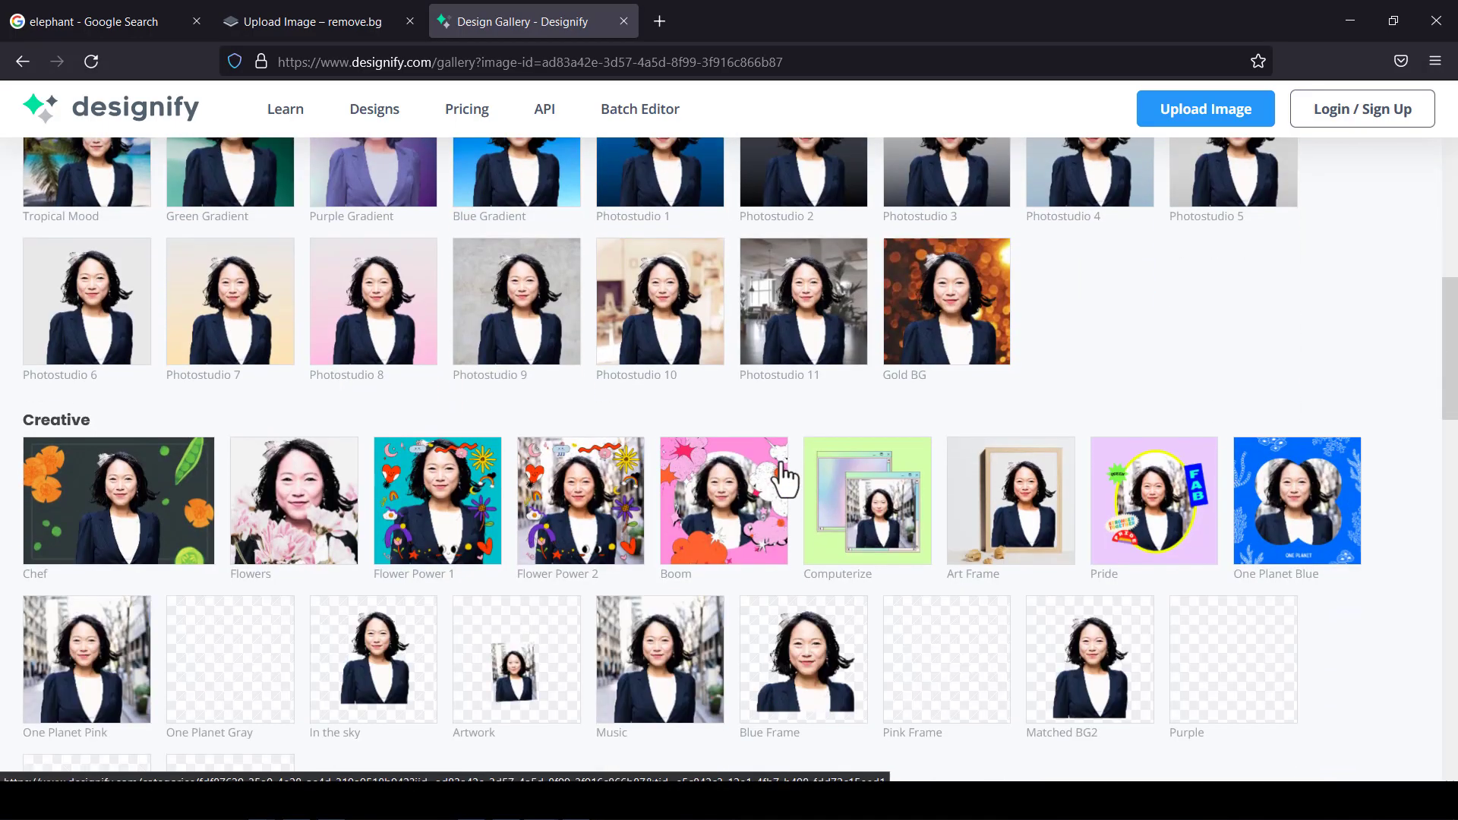
scroll(641, 471, "down", 5)
scroll(641, 461, "down", 3)
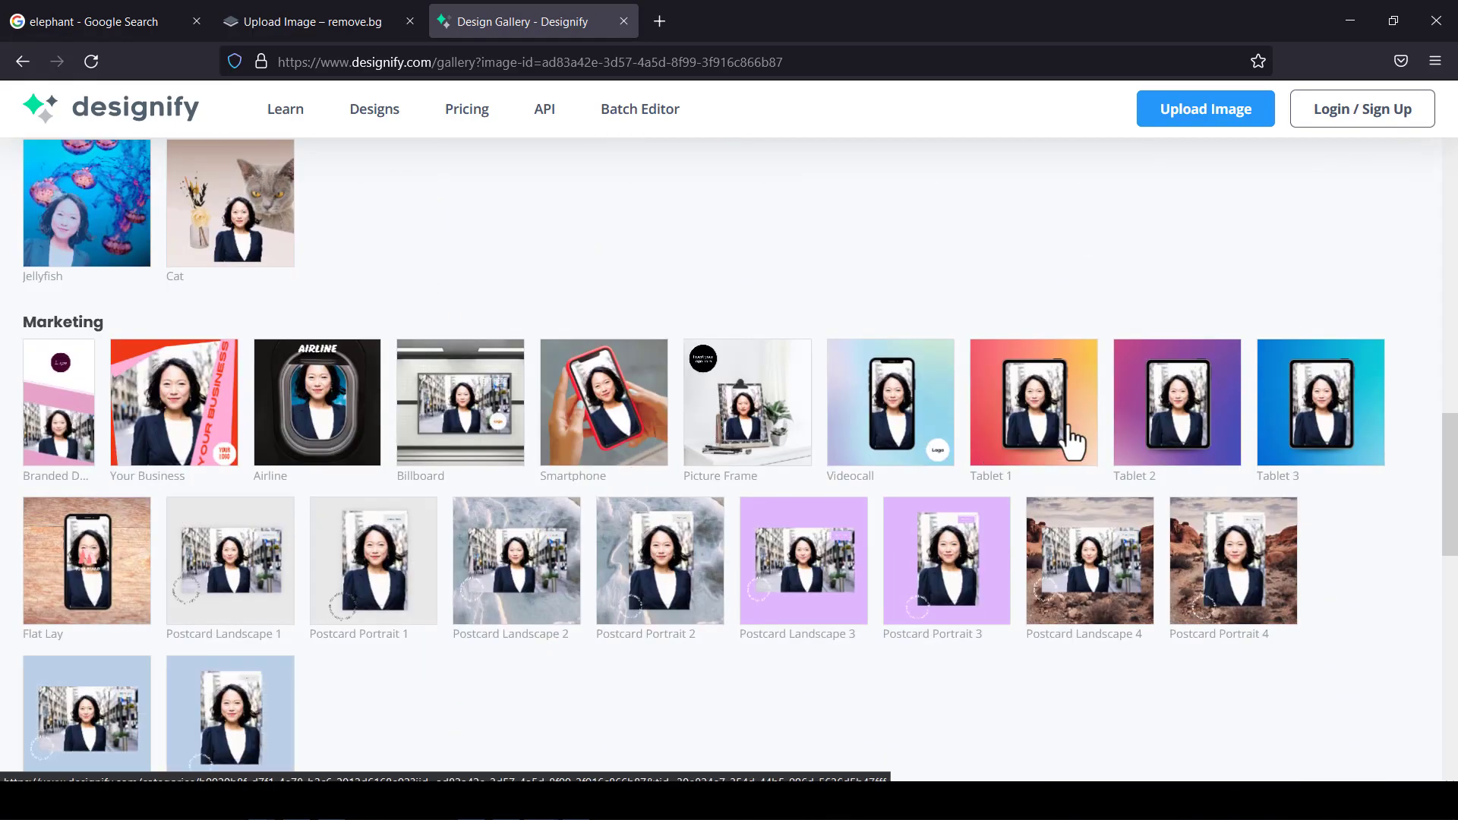
scroll(916, 570, "up", 10)
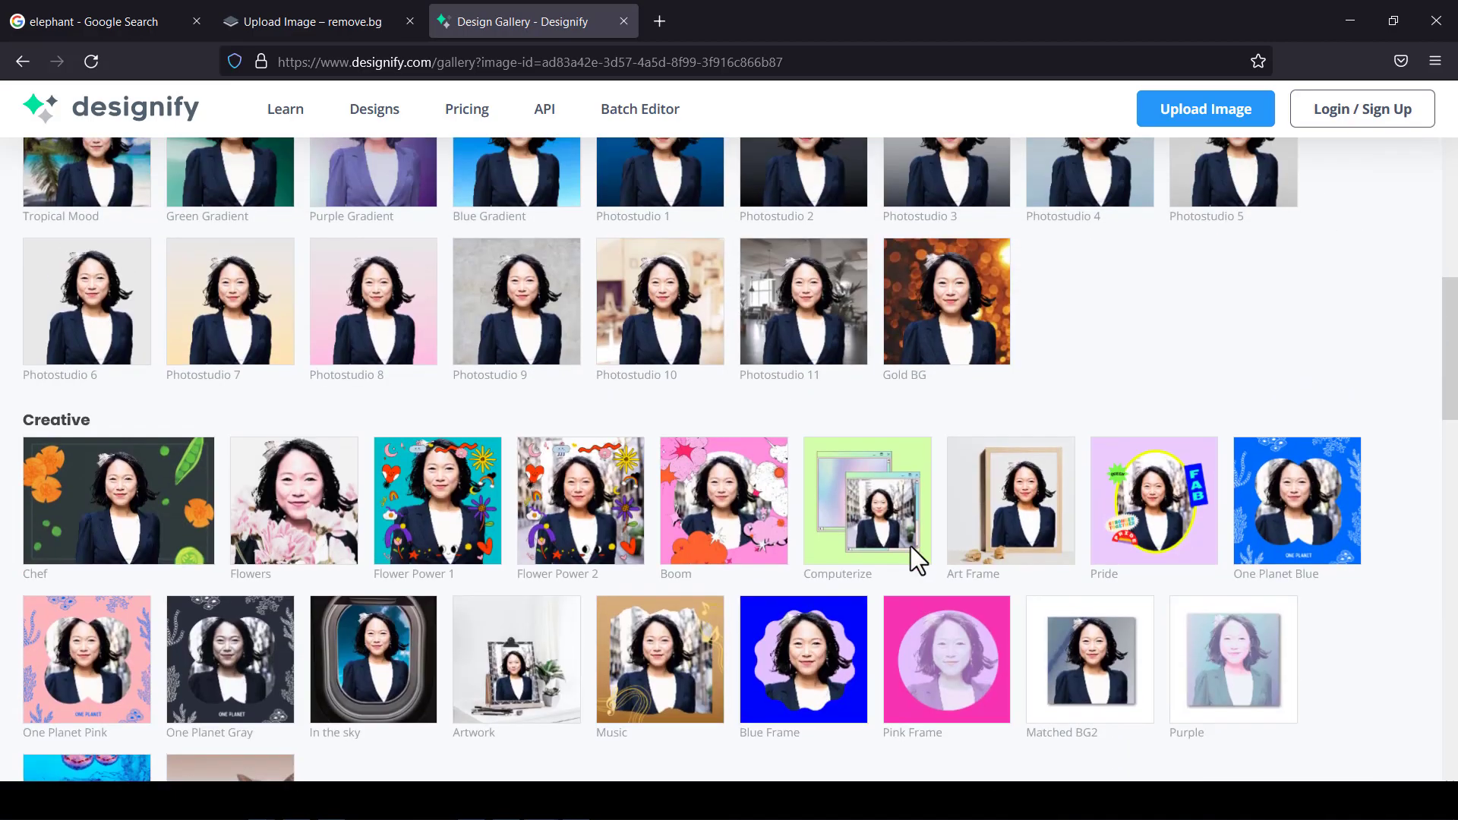
left_click(623, 21)
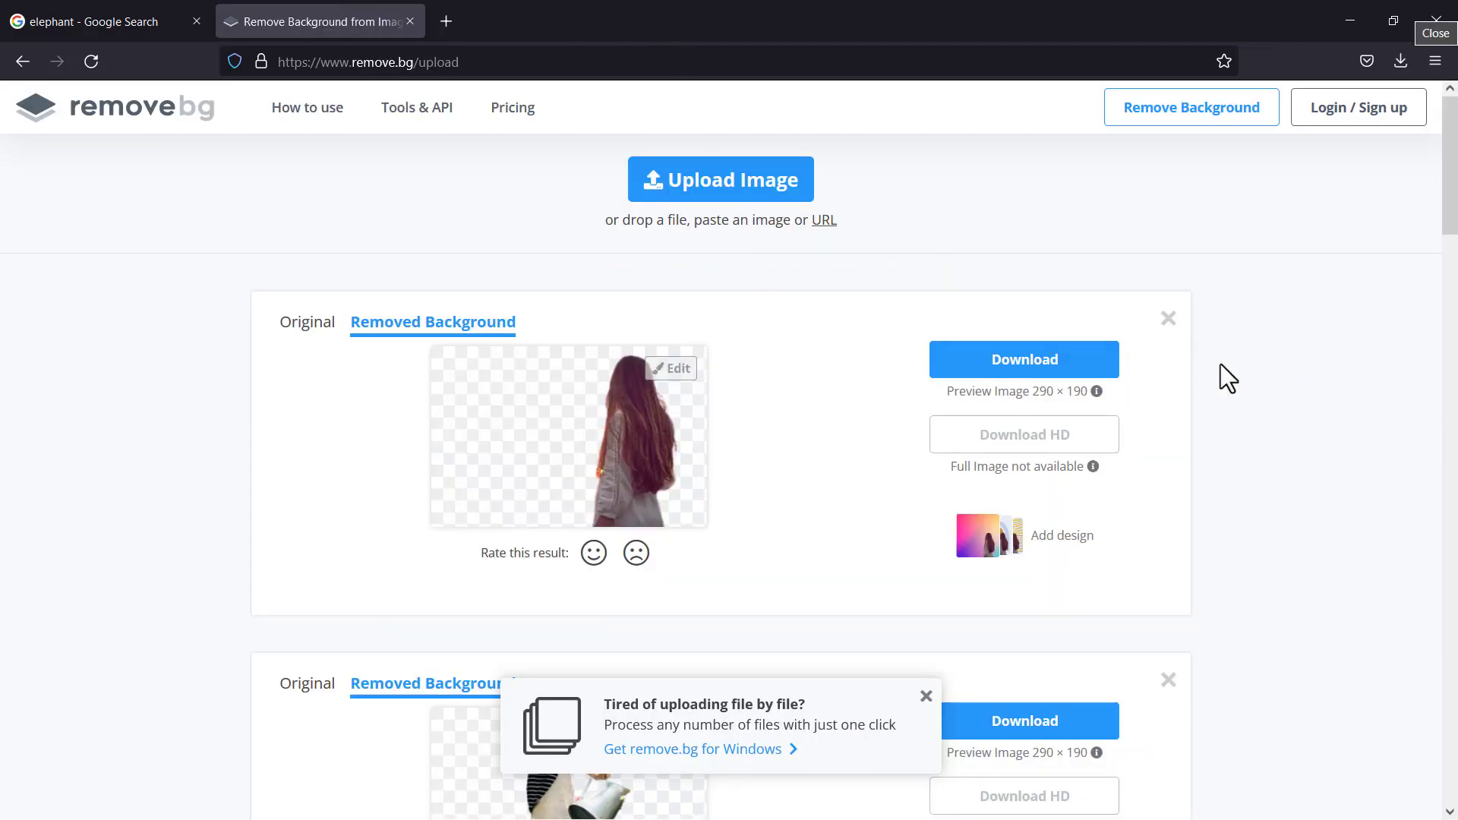
Open the remove.bg pricing page and review the free, subscription and pay-as-you-go plans and the frequently asked questions
left_click(524, 113)
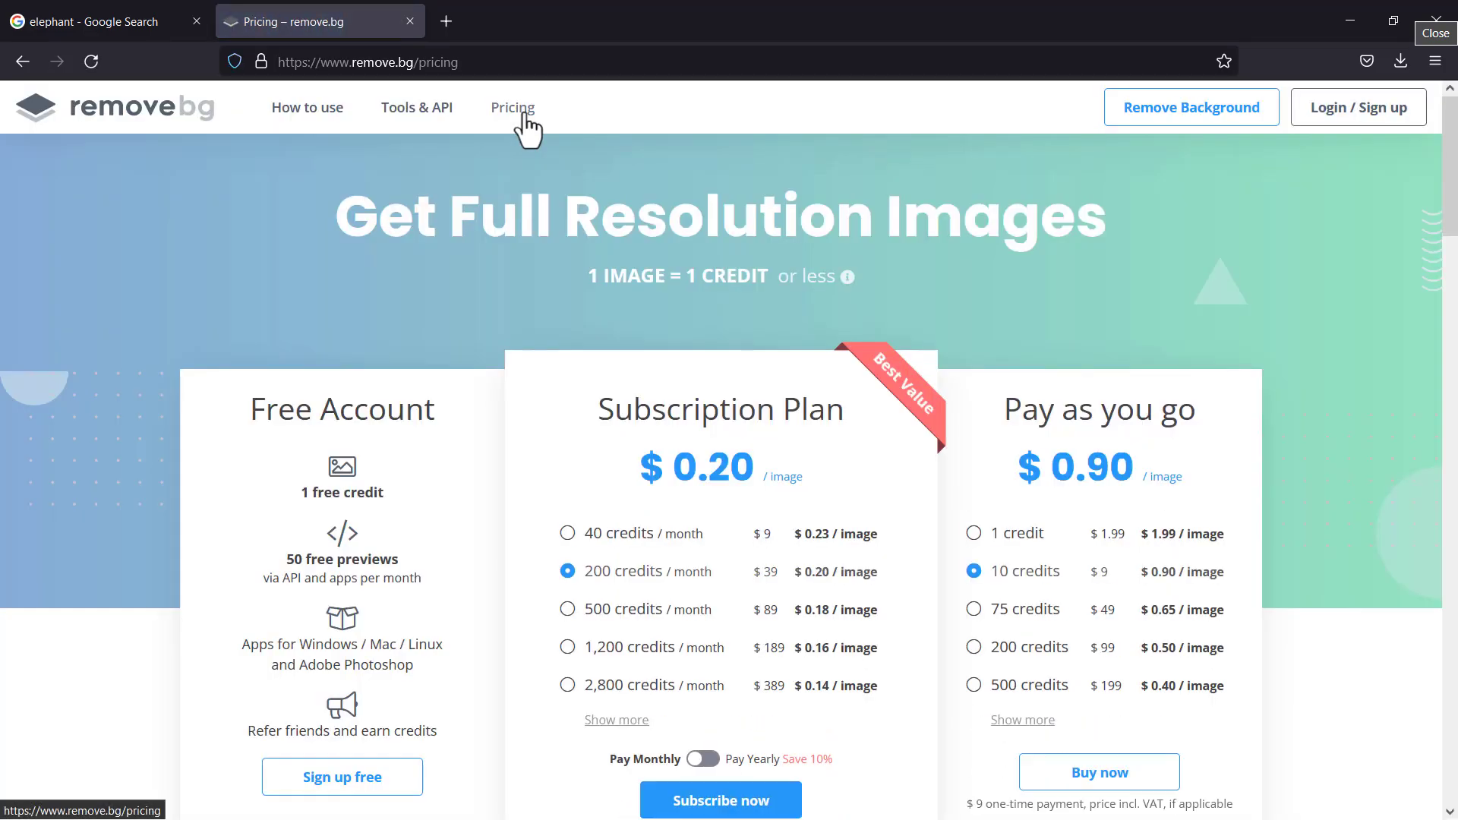
scroll(668, 303, "down", 3)
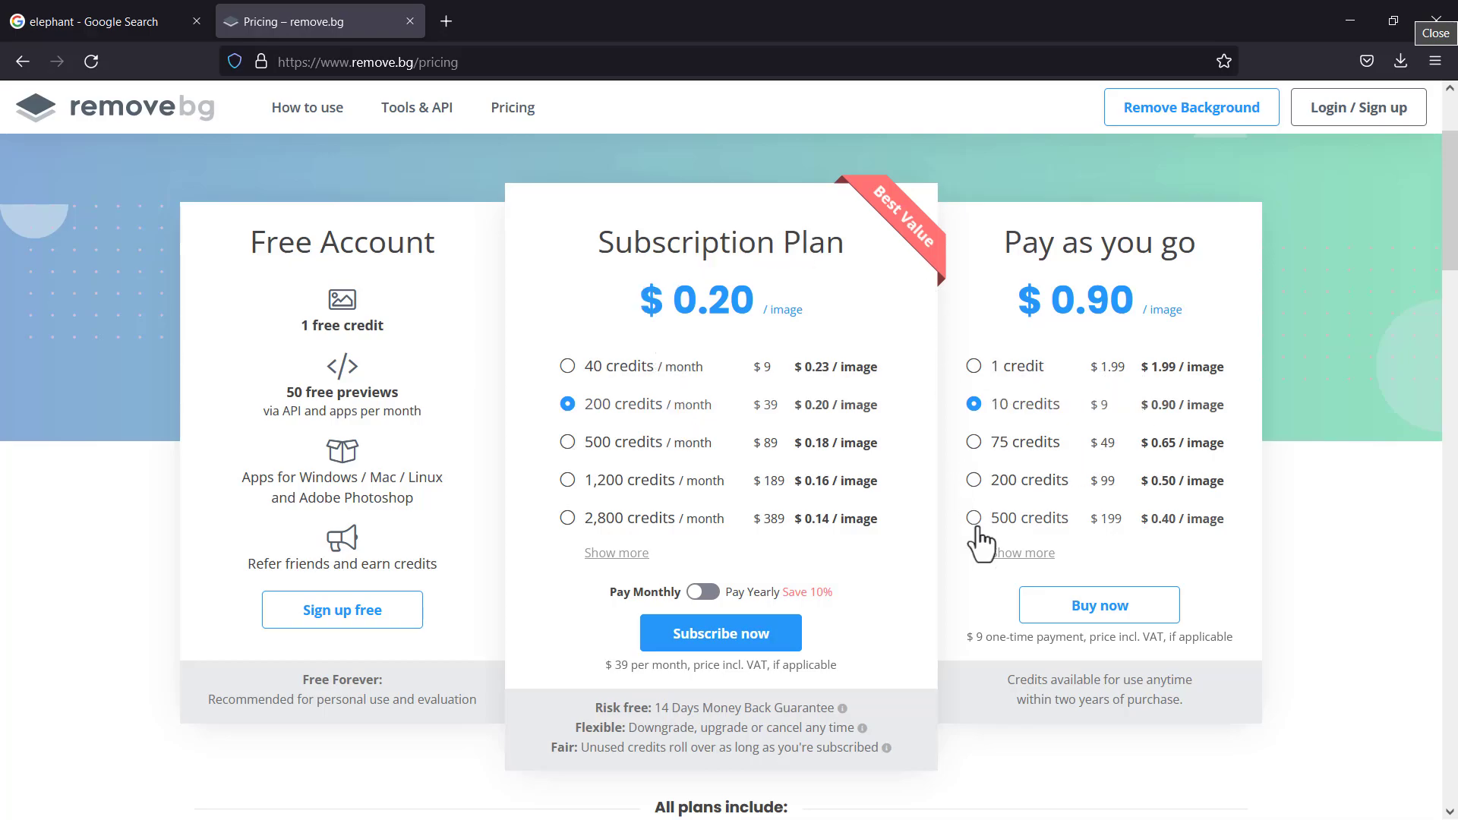
scroll(978, 536, "down", 3)
scroll(980, 539, "down", 9)
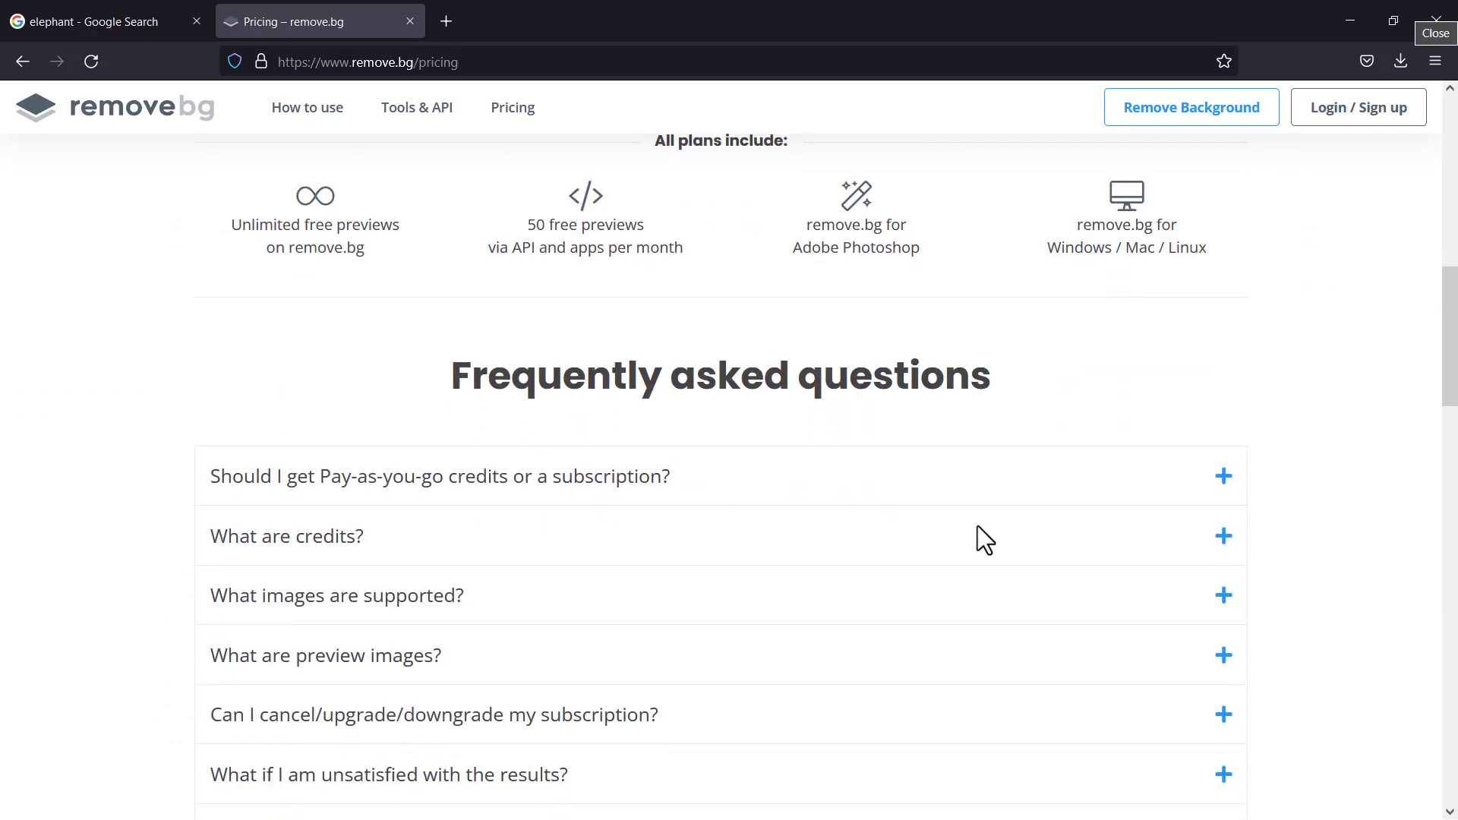
scroll(978, 525, "up", 12)
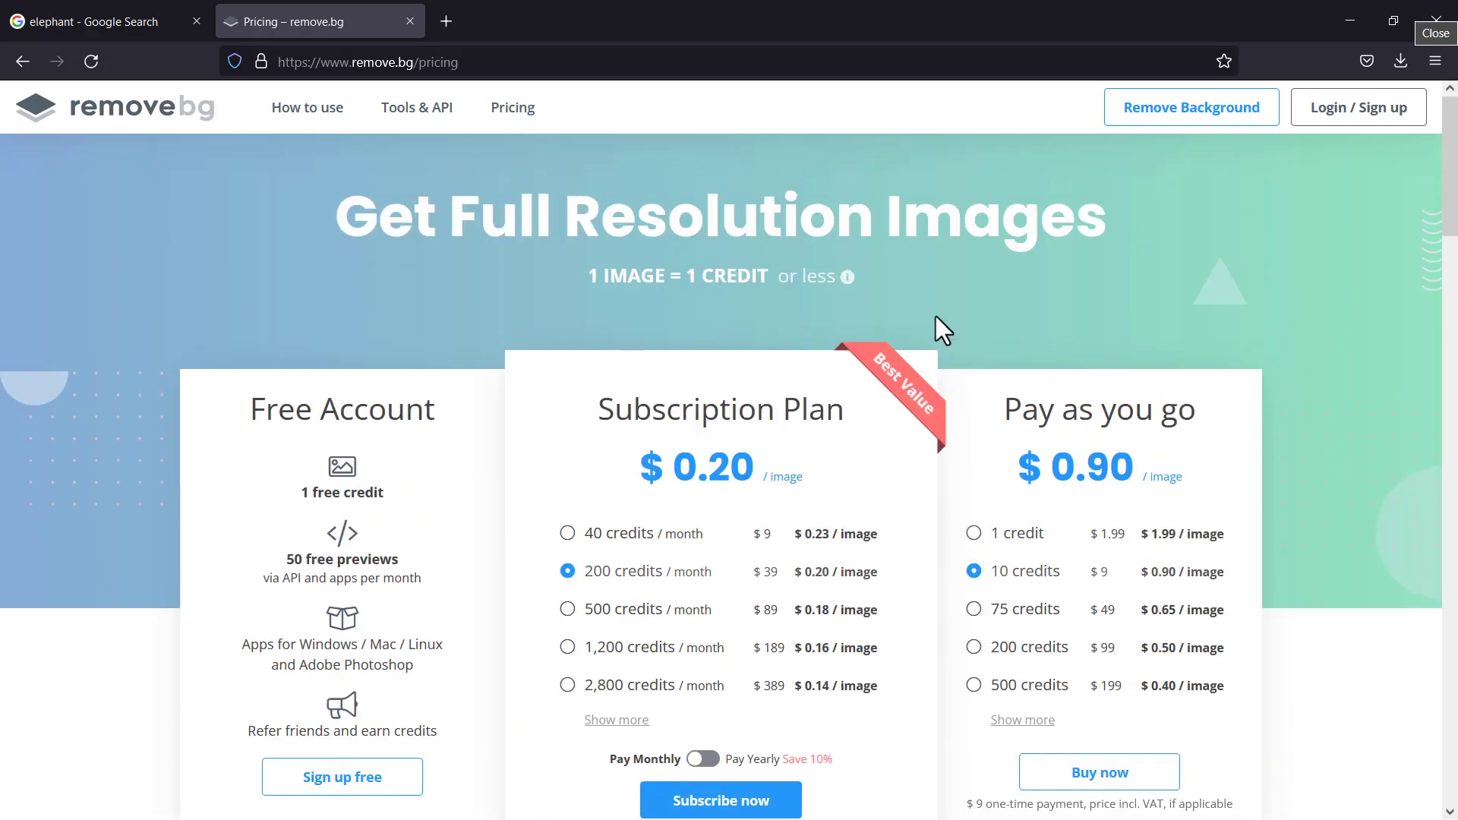